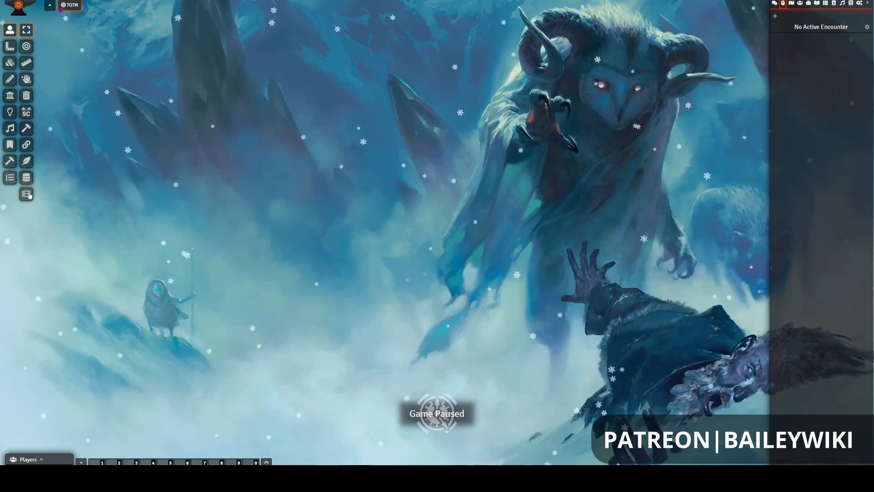
# - Open the Grimskalle map scene from the Chapter 5: Auril's Abode folder of the Icewind Dale: Rime of the Frostmaiden scenes
pyautogui.click(791, 3)
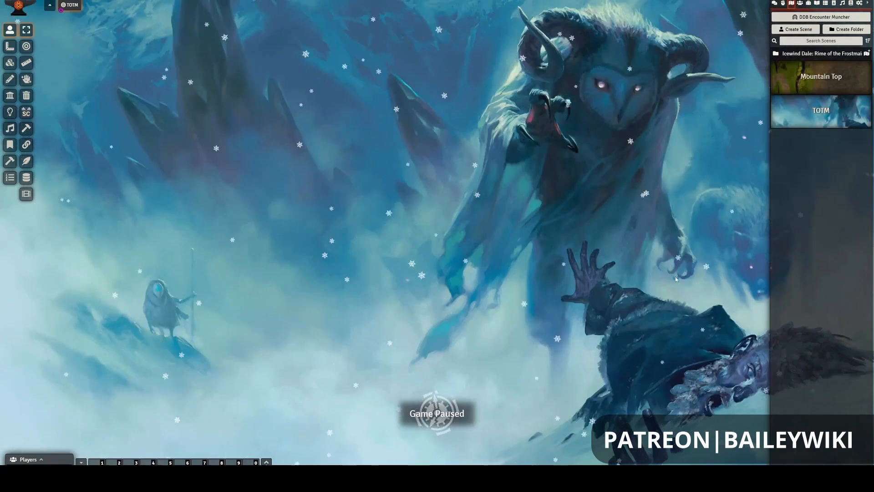
pyautogui.click(798, 54)
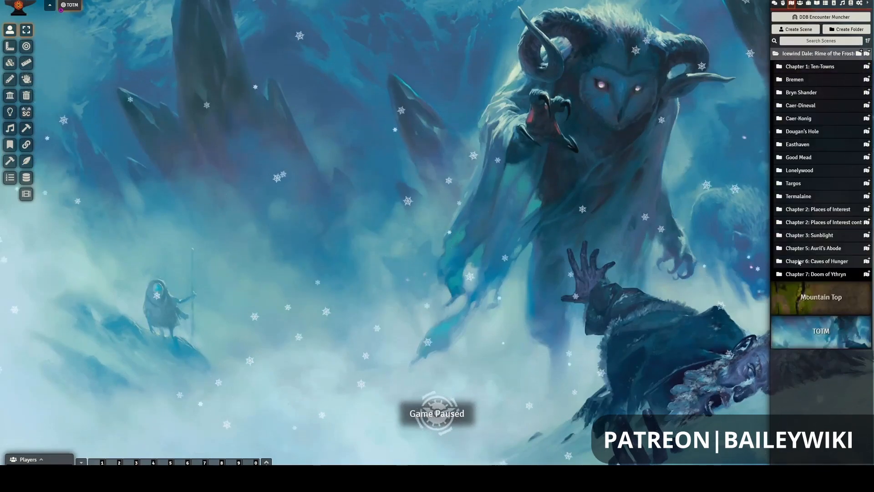
pyautogui.click(806, 248)
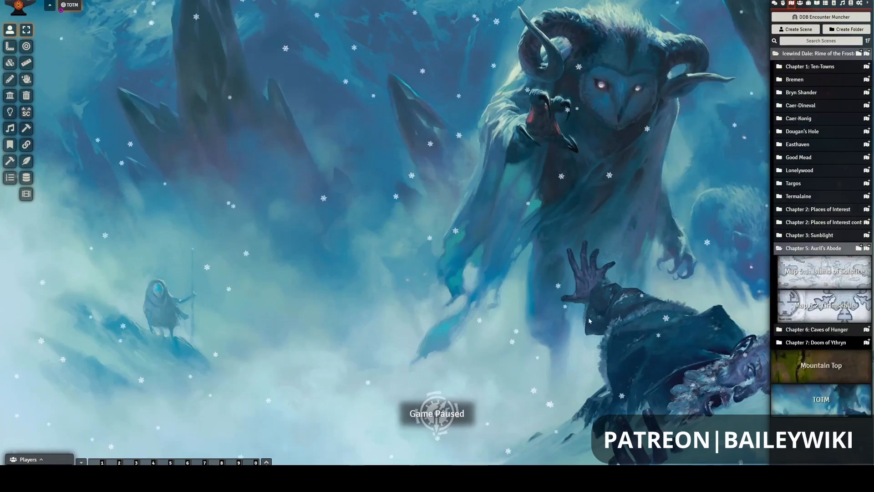
pyautogui.click(801, 305)
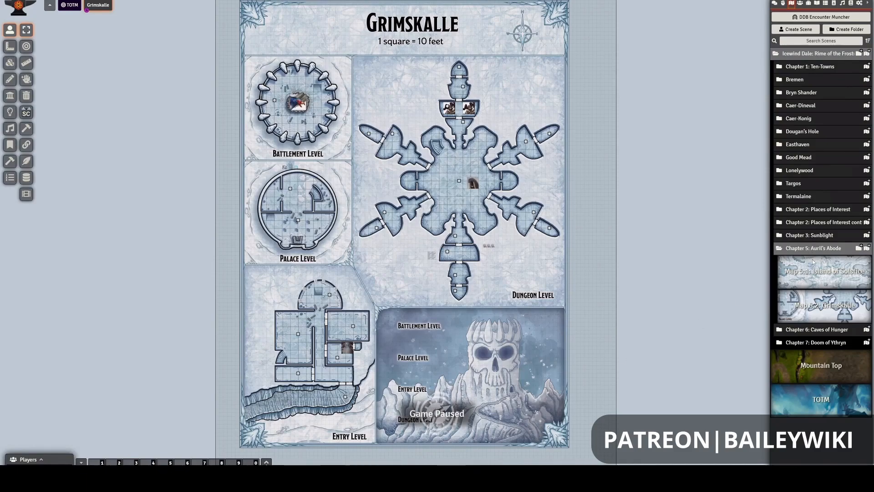
# - Toggle the Grimskalle scene's navigation entry, then switch to the TOTM scene and back to Grimskalle
pyautogui.rightClick(822, 309)
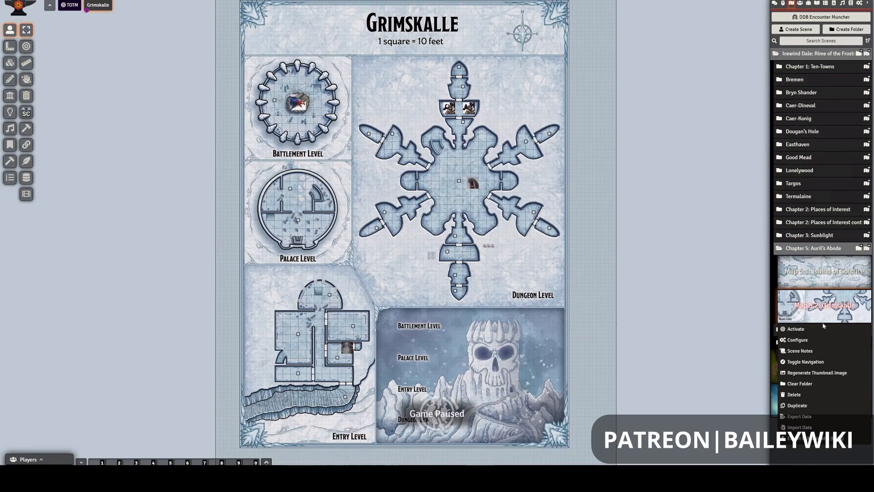
pyautogui.click(806, 362)
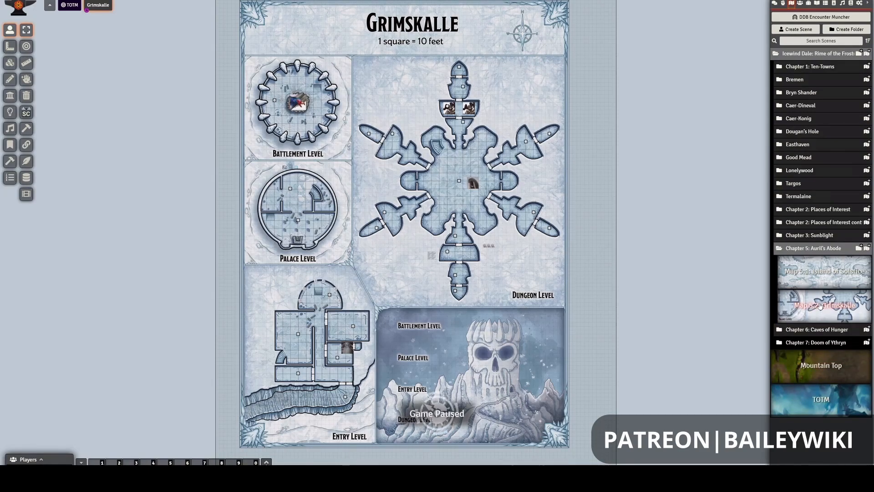
pyautogui.click(66, 8)
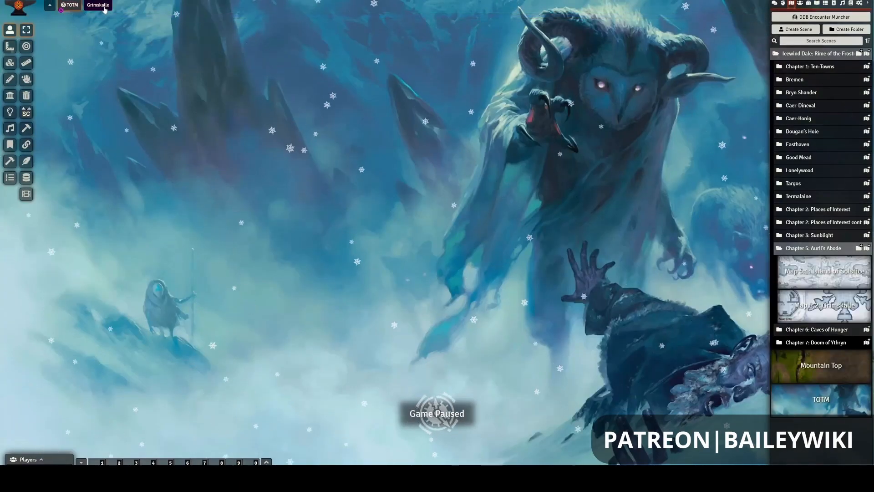
pyautogui.click(93, 5)
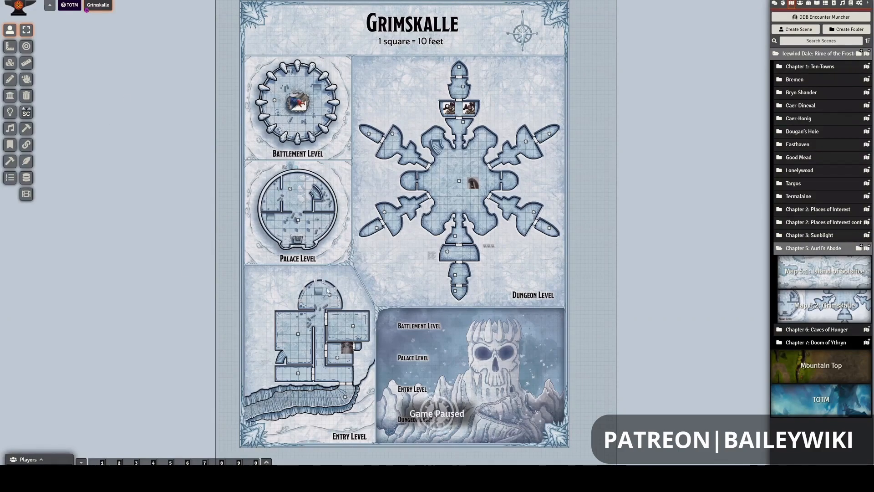
# - Display the wall layer of the Grimskalle map and examine the walls and doors around the Entry Level
pyautogui.click(10, 97)
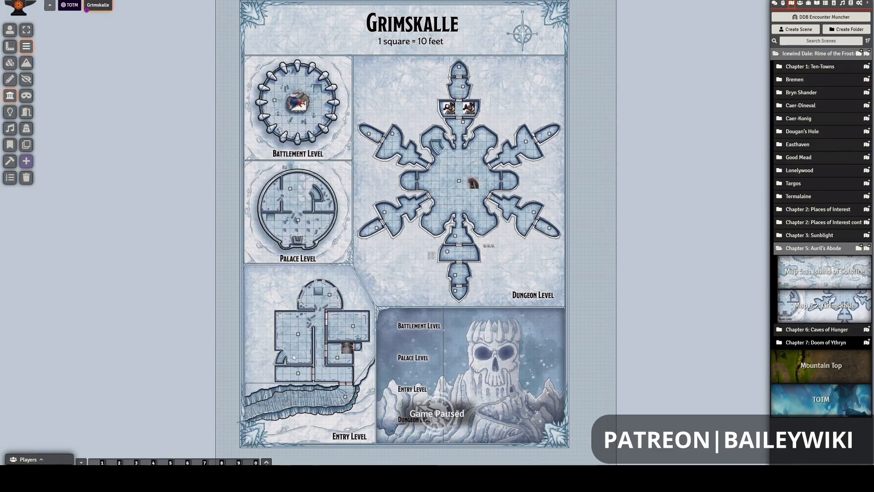
pyautogui.scroll(1, 293, 357)
pyautogui.scroll(4, 313, 273)
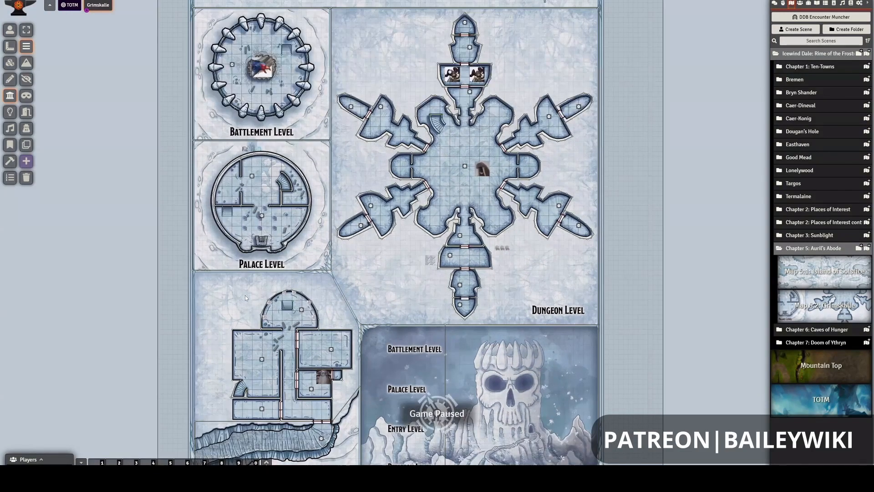
pyautogui.scroll(1, 293, 354)
pyautogui.scroll(3, 306, 354)
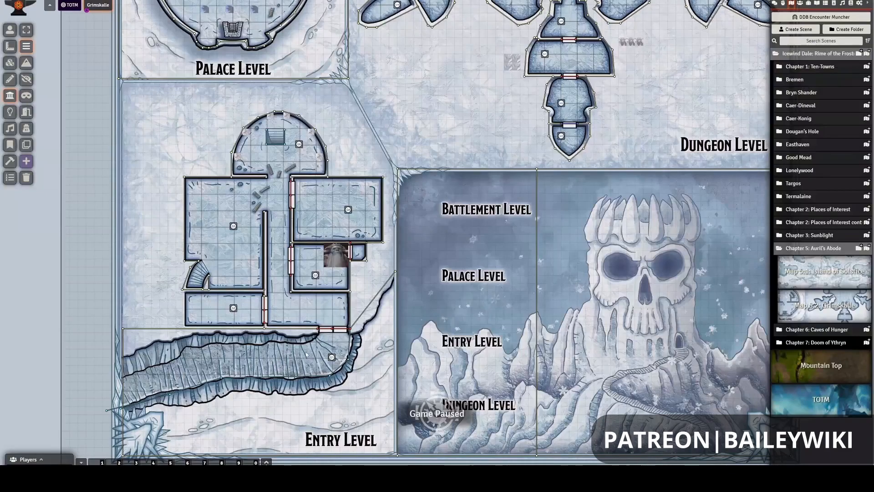
pyautogui.scroll(2, 307, 354)
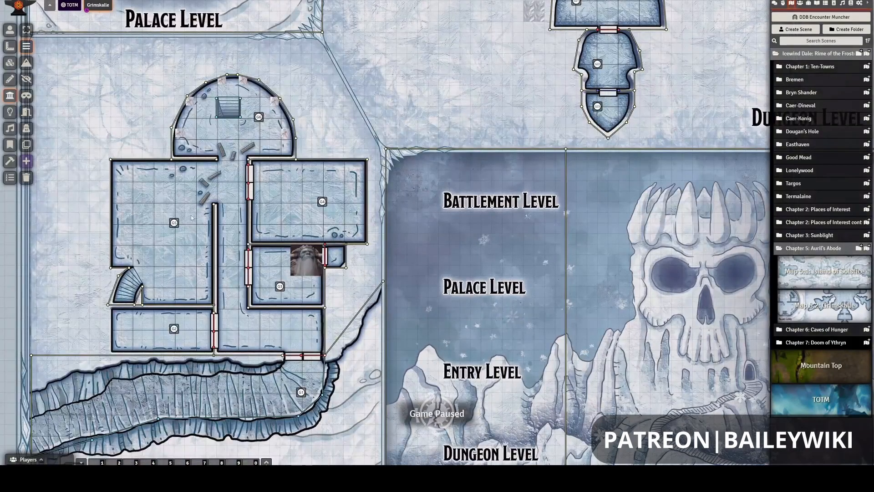
pyautogui.scroll(1, 336, 259)
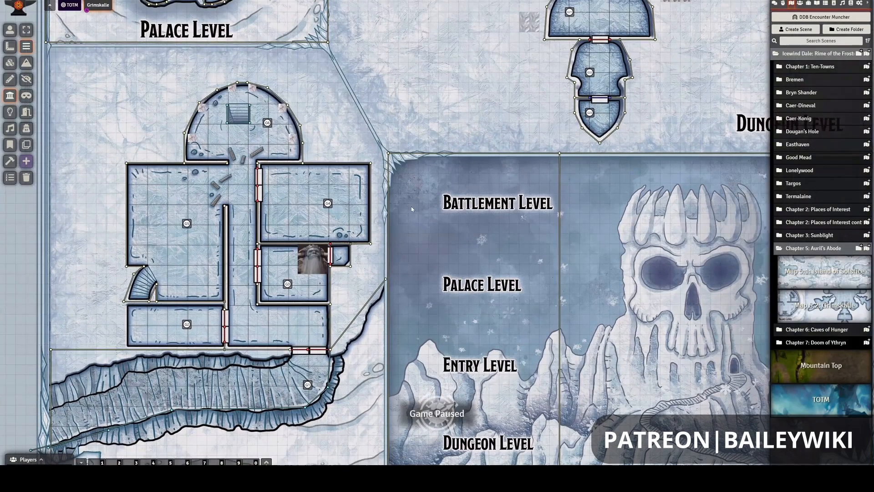
pyautogui.scroll(-6, 412, 209)
pyautogui.scroll(-1, 553, 230)
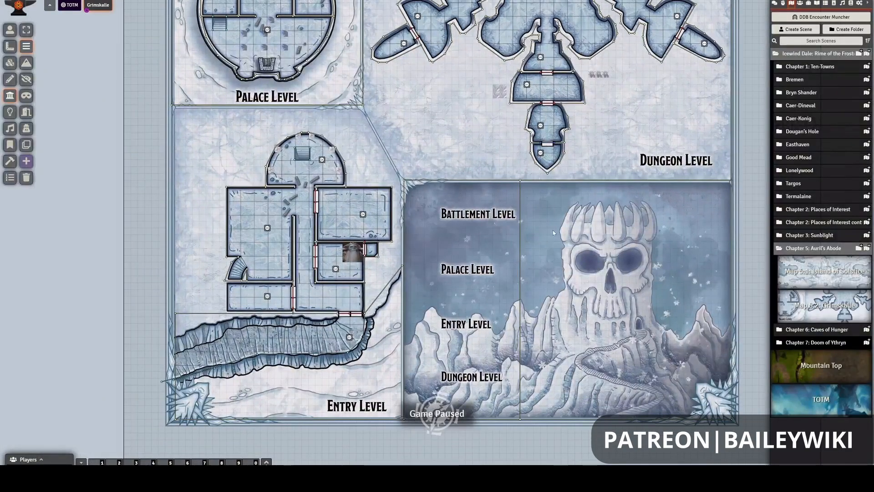
pyautogui.moveTo(552, 231); pyautogui.dragTo(554, 270)
pyautogui.click(800, 4)
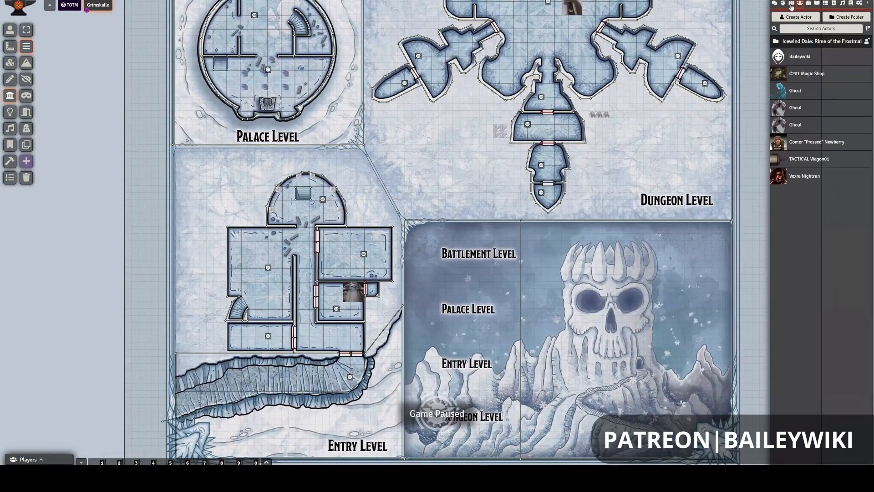
pyautogui.click(791, 4)
# - Switch to the lighting layer and examine the Grimskalle map's Entry, Palace, Battlement and Dungeon levels for placed lights
pyautogui.click(10, 112)
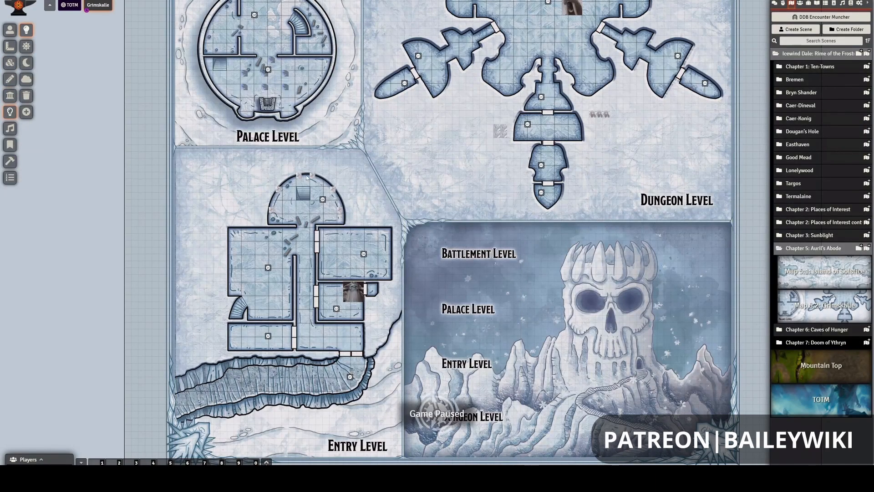
pyautogui.scroll(1, 253, 170)
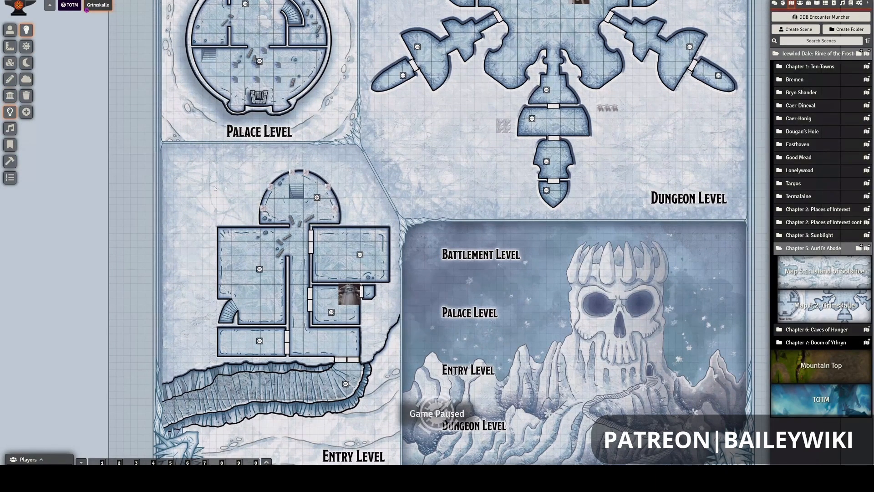
pyautogui.scroll(2, 294, 215)
pyautogui.scroll(1, 309, 206)
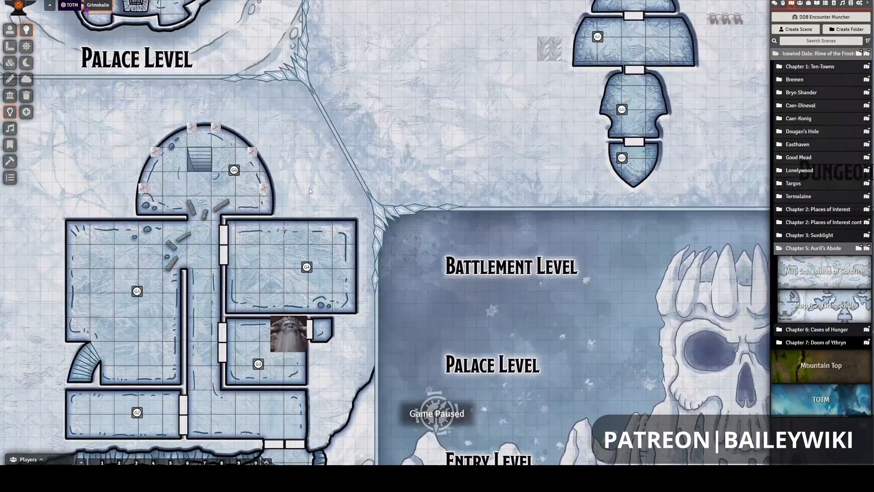
pyautogui.scroll(3, 328, 224)
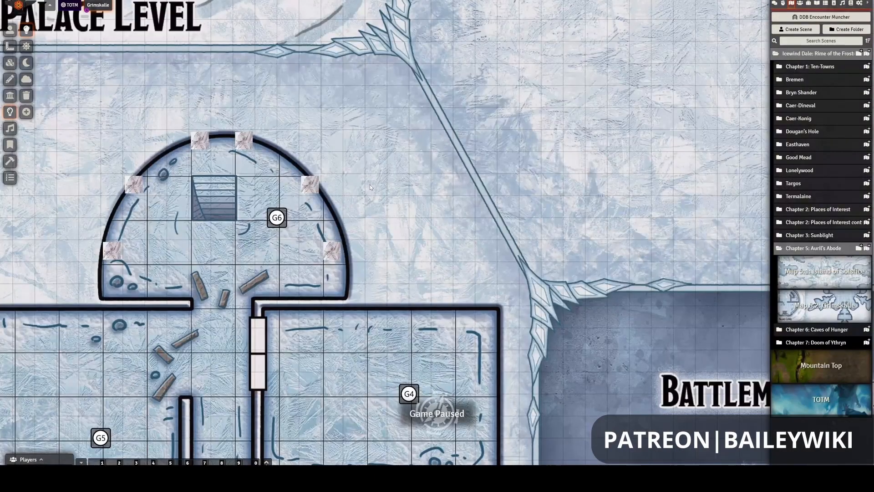
pyautogui.scroll(-1, 384, 165)
pyautogui.scroll(-5, 344, 272)
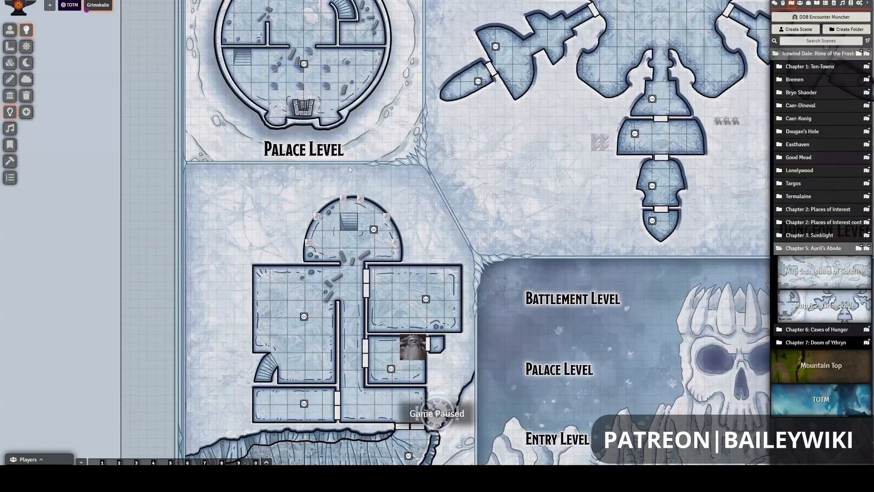
pyautogui.scroll(-2, 348, 167)
pyautogui.moveTo(391, 116); pyautogui.dragTo(351, 216)
pyautogui.moveTo(367, 87); pyautogui.dragTo(380, 162)
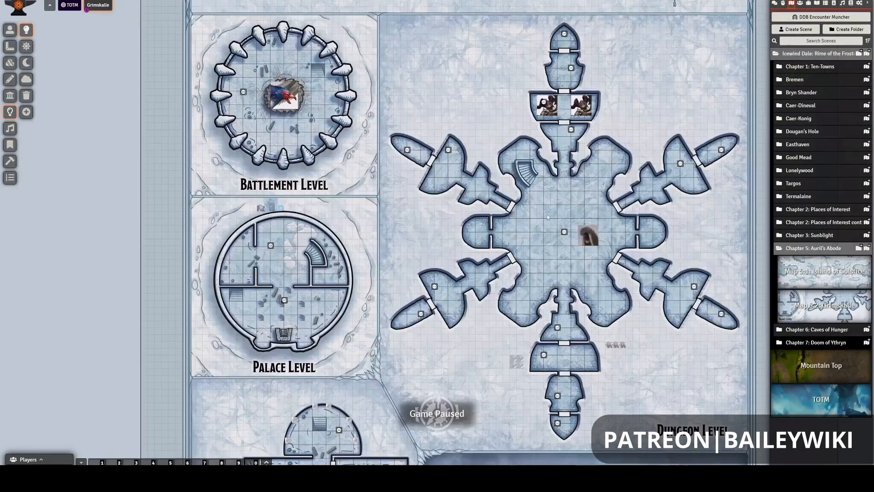
pyautogui.moveTo(404, 304); pyautogui.dragTo(394, 294)
pyautogui.moveTo(521, 317); pyautogui.dragTo(411, 224)
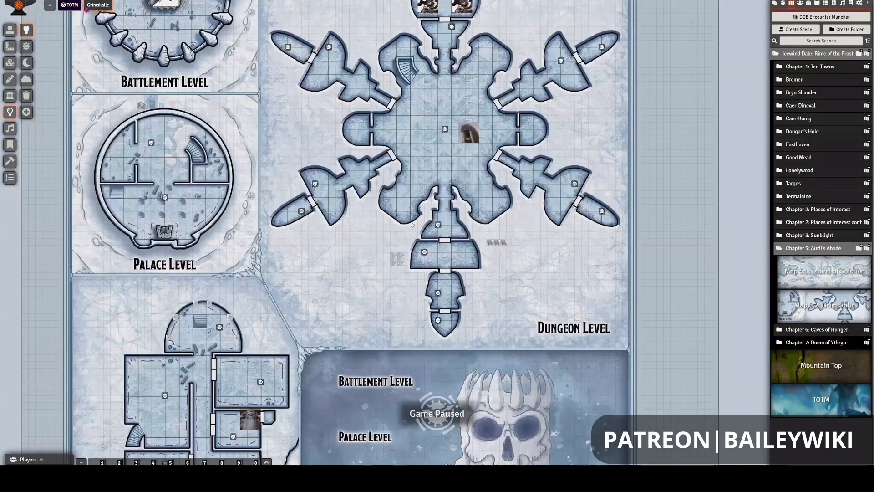
pyautogui.moveTo(372, 358); pyautogui.dragTo(448, 213)
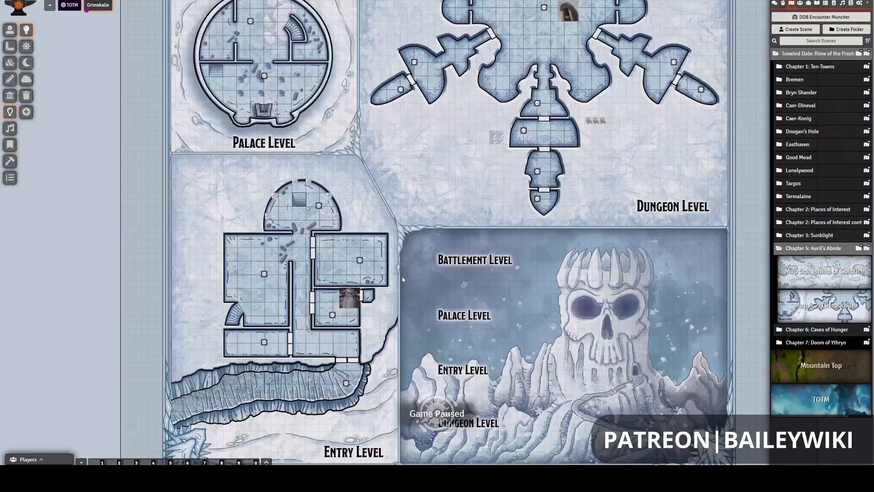
pyautogui.moveTo(320, 285); pyautogui.dragTo(356, 292)
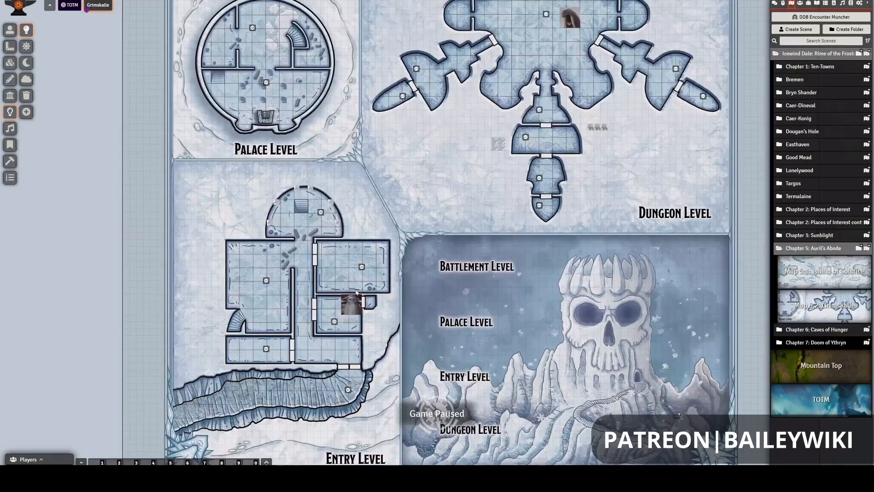
# - Display the wall layer again and look over the rooms and doors of the Entry Level
pyautogui.click(14, 99)
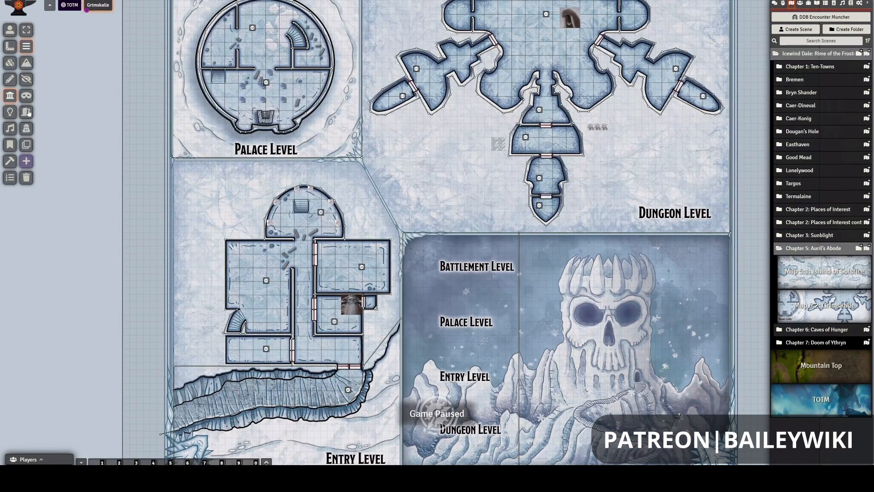
pyautogui.scroll(2, 236, 200)
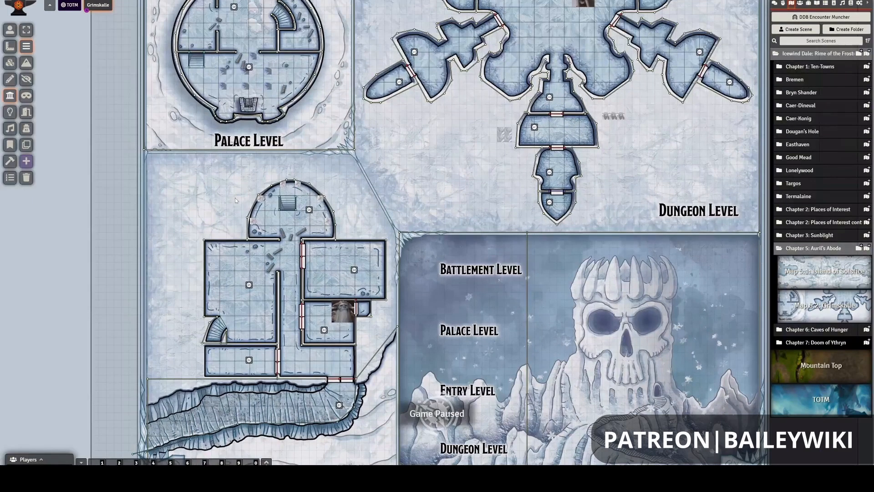
pyautogui.scroll(3, 228, 184)
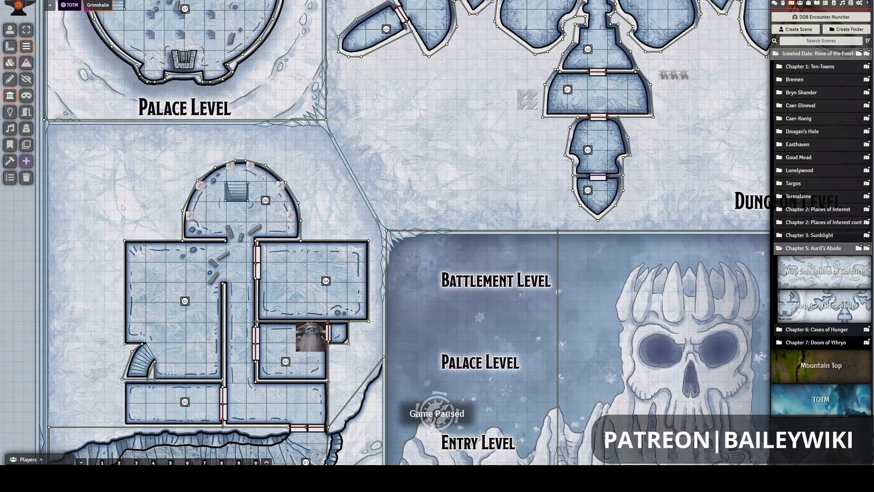
pyautogui.scroll(-3, 57, 143)
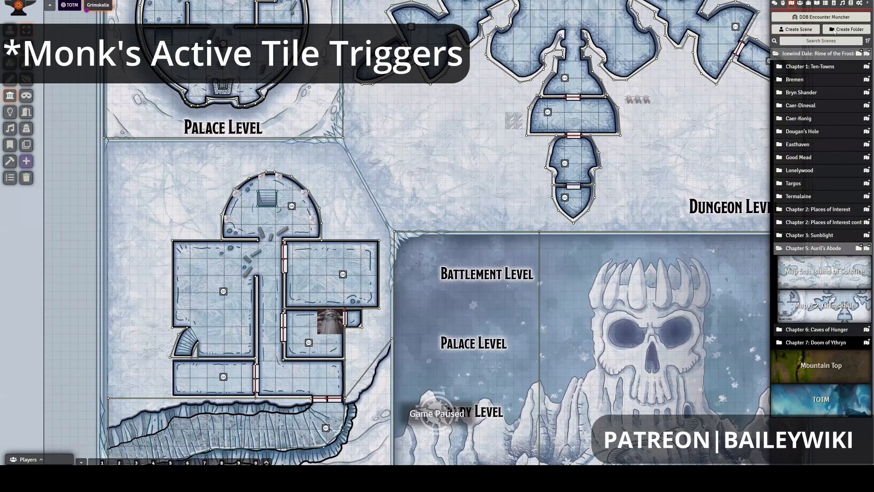
# - Open the world's module management list and find Monk's Active Tile Triggers
pyautogui.click(858, 3)
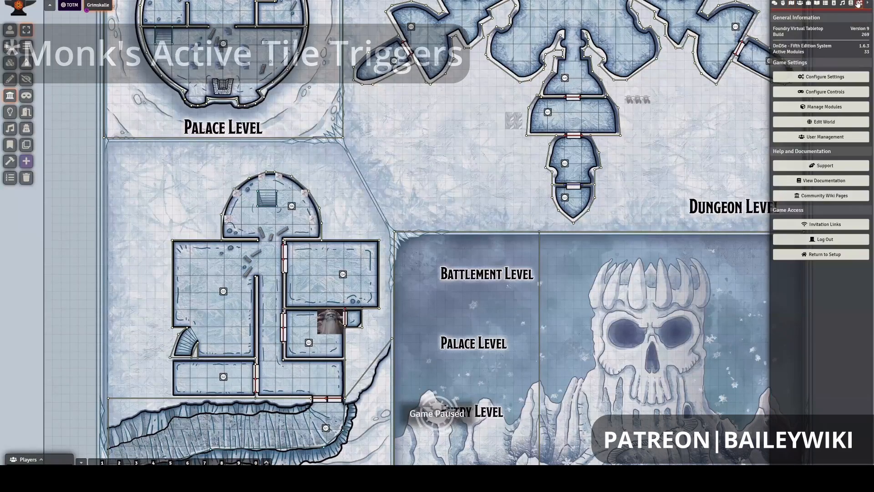
pyautogui.click(825, 107)
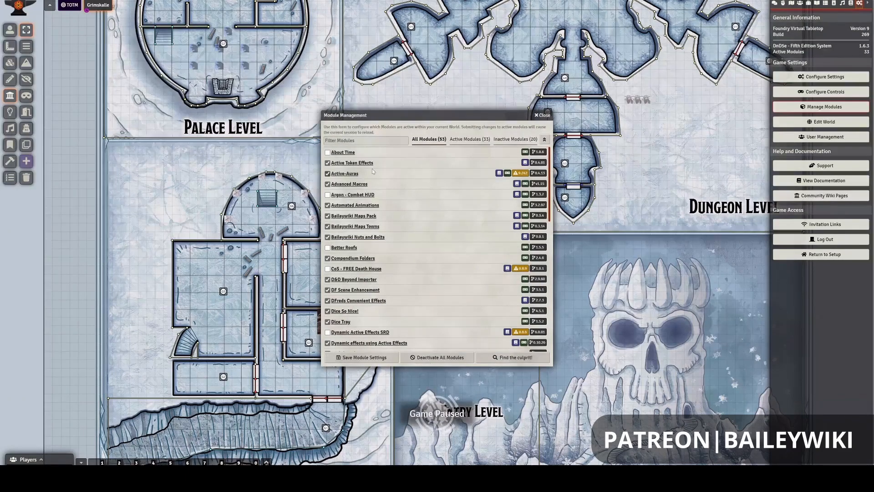
pyautogui.scroll(-3, 363, 212)
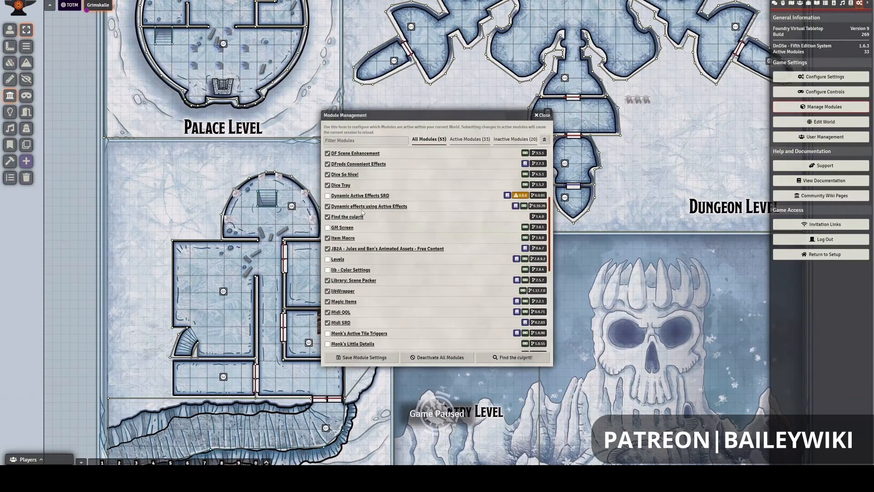
pyautogui.scroll(-2, 363, 212)
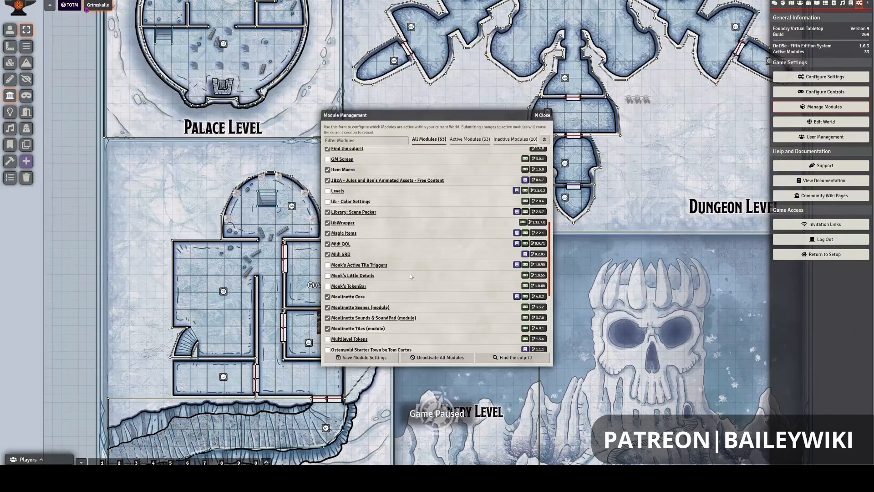
pyautogui.scroll(-1, 410, 273)
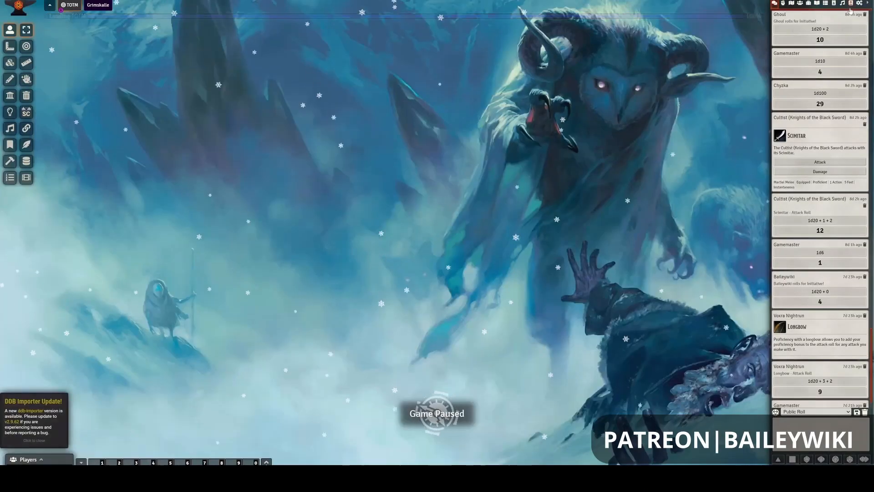
# - Open the Grimskalle scene and activate it
pyautogui.click(97, 7)
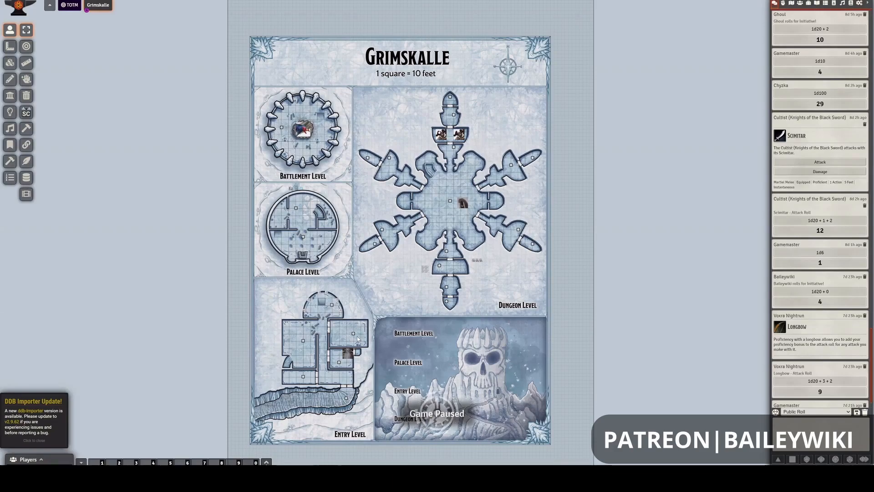
pyautogui.rightClick(99, 6)
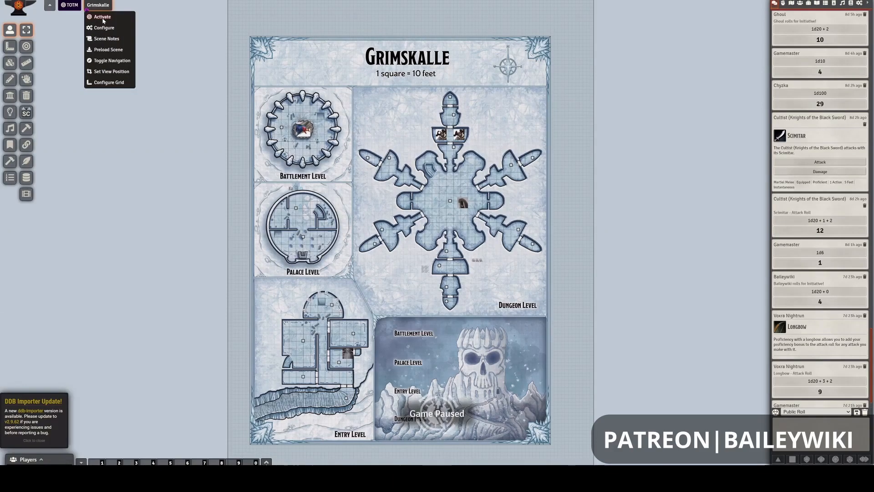
pyautogui.click(103, 17)
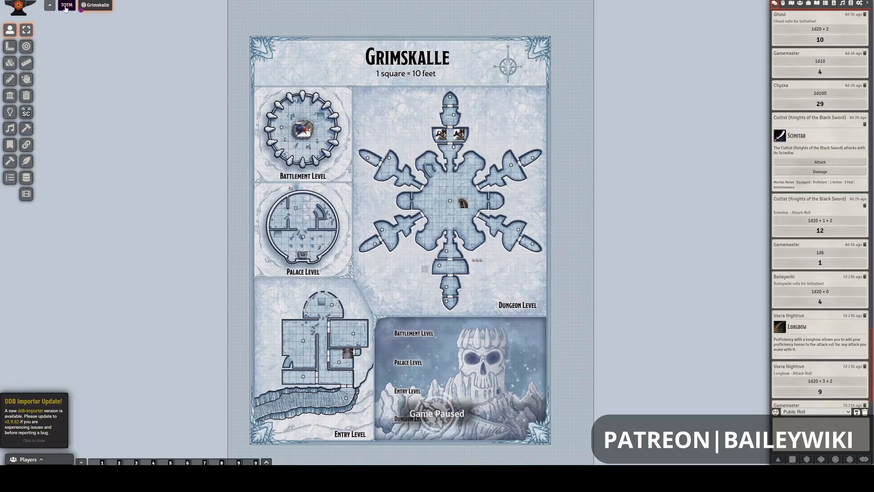
# - Make TOTM the active scene and switch activation back to Grimskalle
pyautogui.rightClick(67, 6)
pyautogui.click(79, 16)
pyautogui.rightClick(93, 5)
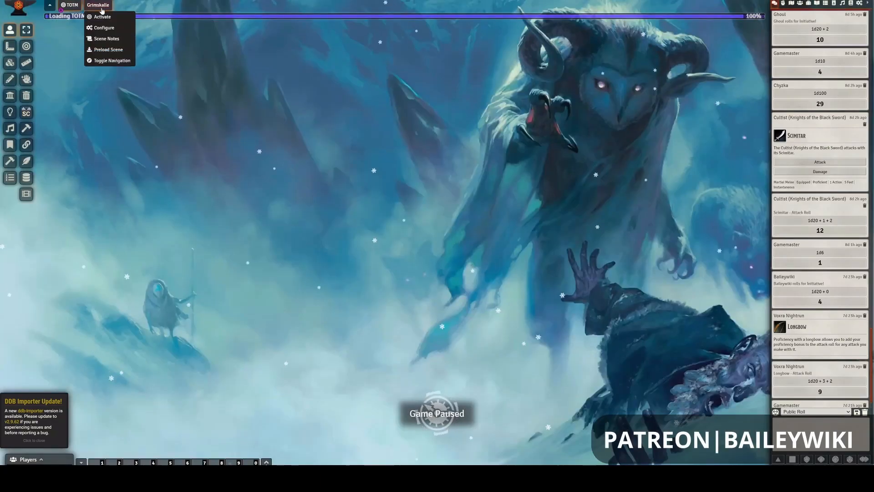
pyautogui.click(102, 17)
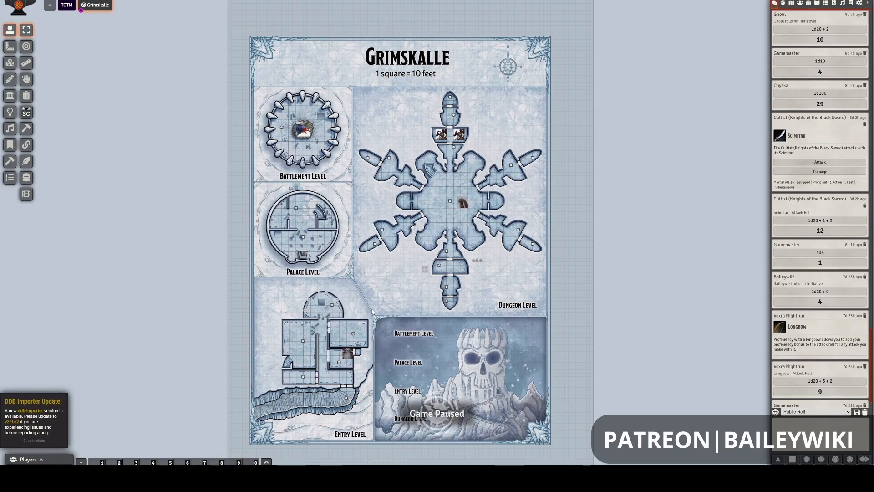
# - Bring the Entry Level of the Grimskalle map into view with the tile layer active
pyautogui.scroll(4, 370, 307)
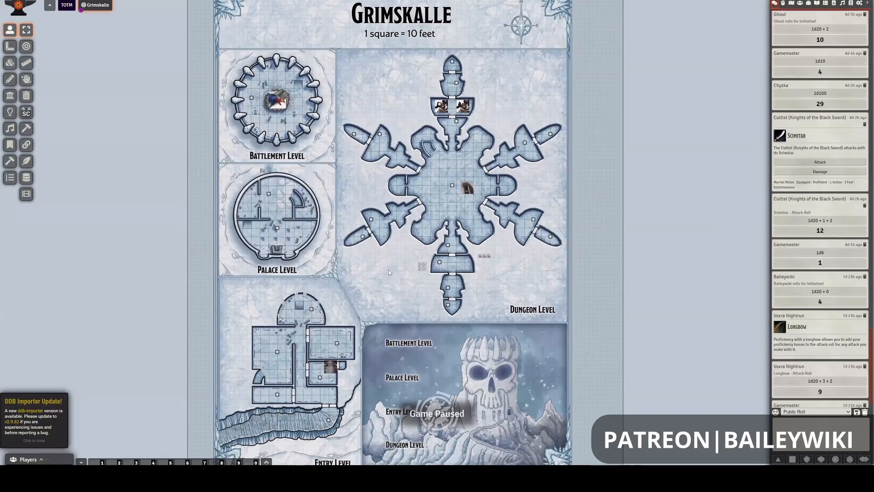
pyautogui.moveTo(389, 272); pyautogui.dragTo(463, 191)
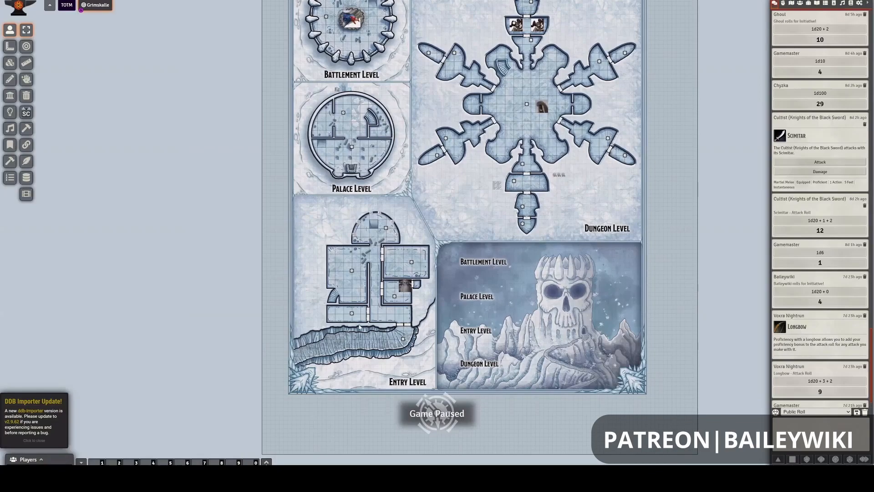
pyautogui.scroll(3, 359, 327)
pyautogui.scroll(10, 359, 327)
pyautogui.click(12, 64)
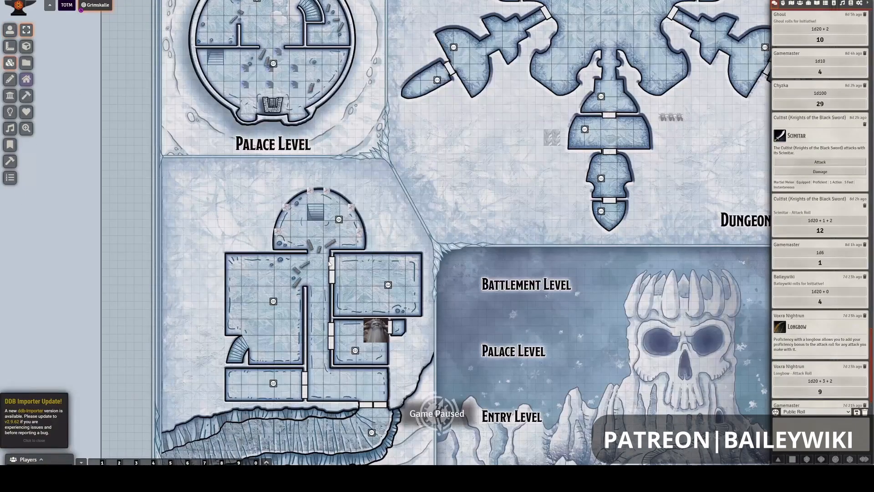
pyautogui.scroll(2, 330, 273)
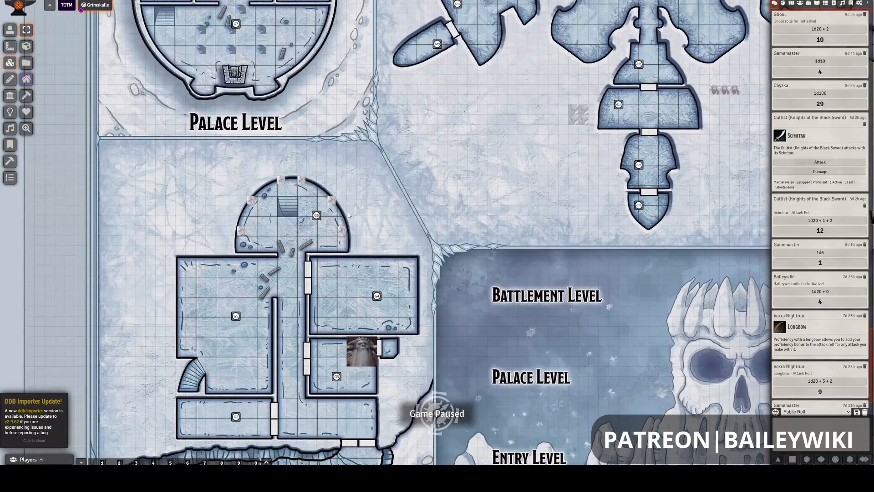
pyautogui.scroll(2, 349, 215)
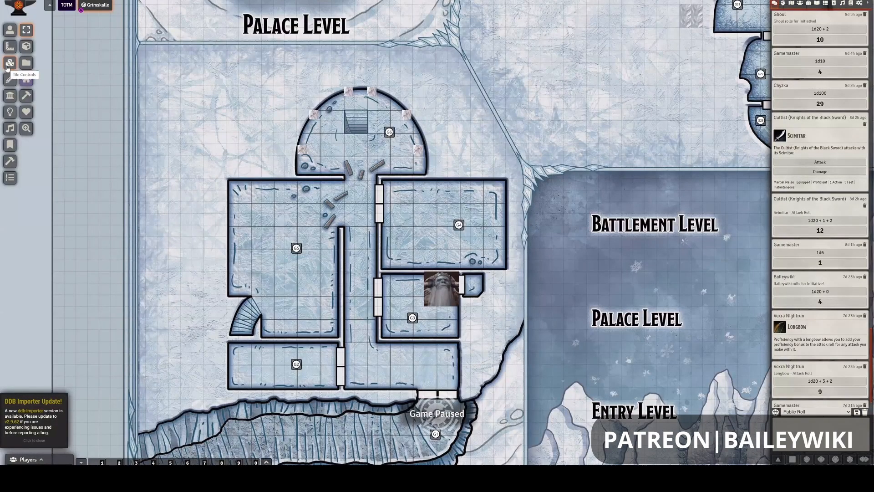
pyautogui.click(7, 67)
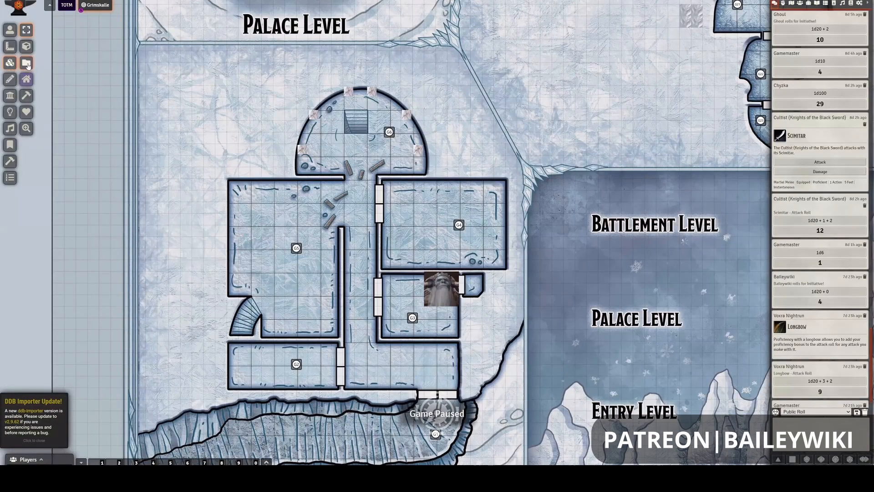
# - Browse the user data for tile images in modules/baileywiki-maps-premium-towns/maps/active-tiles, keeping the file browser clear of the Entry Level rooms
pyautogui.click(28, 66)
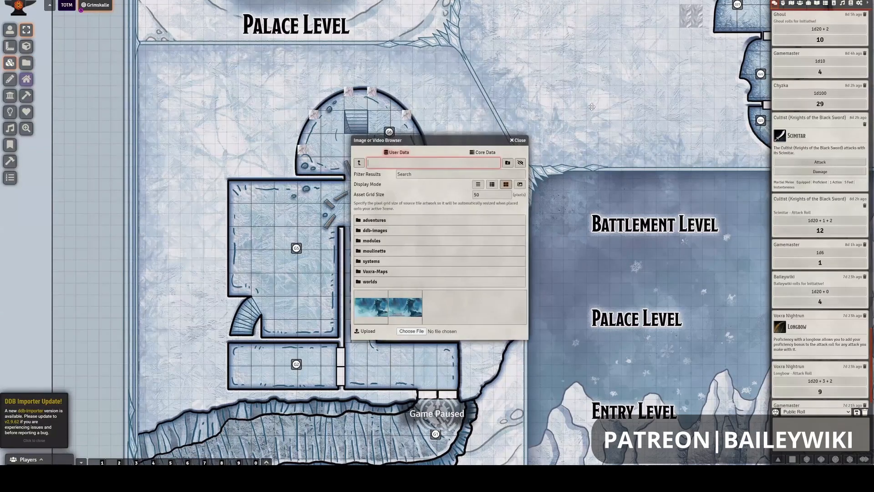
pyautogui.moveTo(448, 139); pyautogui.dragTo(592, 107)
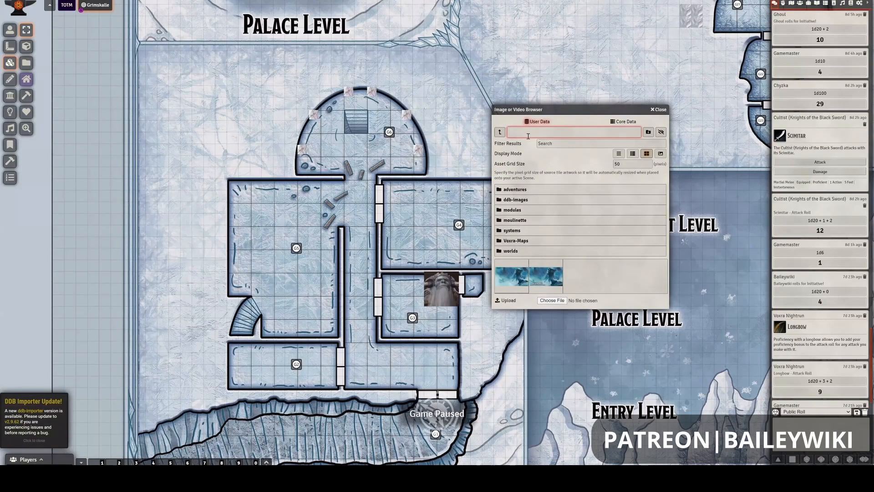
pyautogui.click(512, 209)
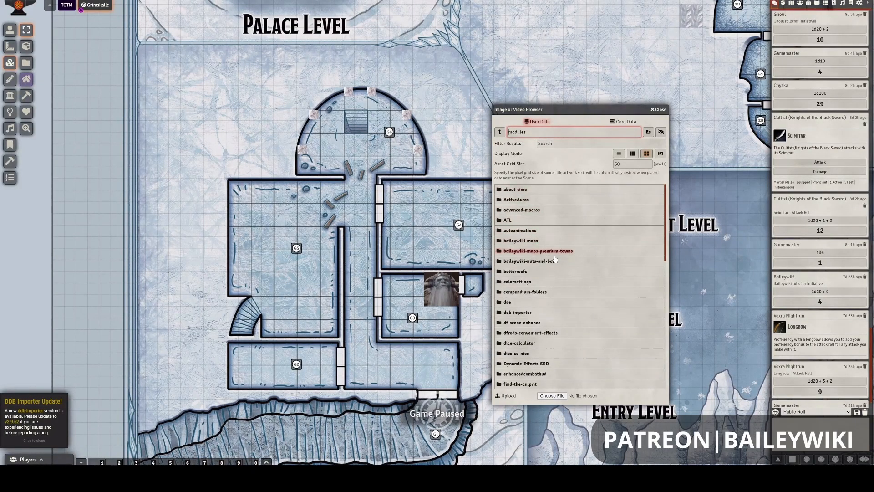
pyautogui.click(555, 254)
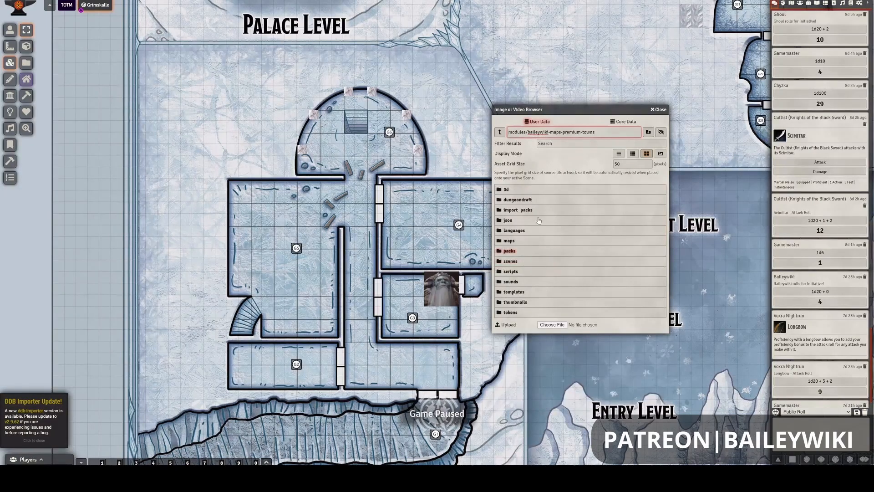
pyautogui.click(549, 242)
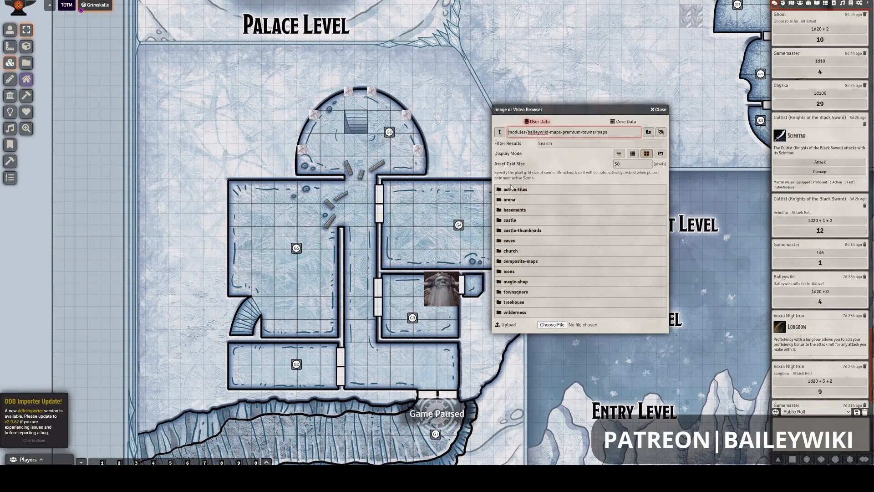
pyautogui.click(541, 190)
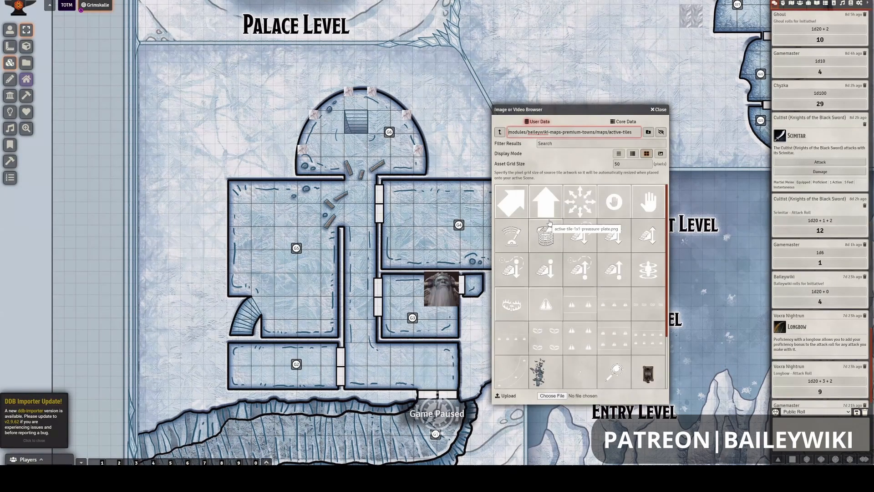
# - Look through the images in the active-tiles folder for tiles that suit stairs
pyautogui.scroll(-2, 550, 223)
pyautogui.scroll(2, 549, 222)
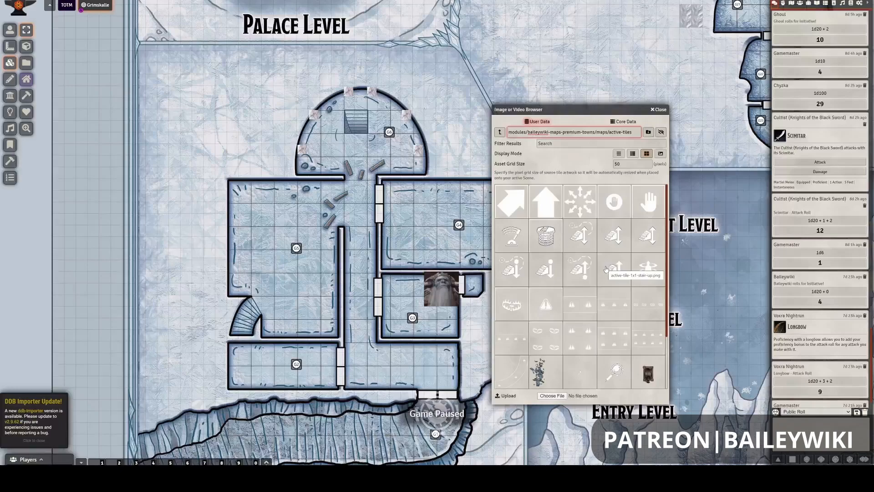
pyautogui.scroll(-1, 606, 269)
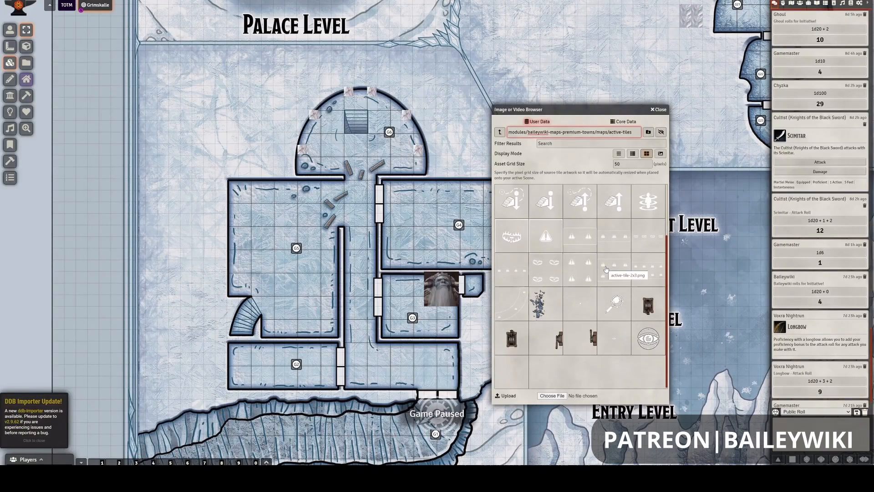
pyautogui.scroll(1, 606, 269)
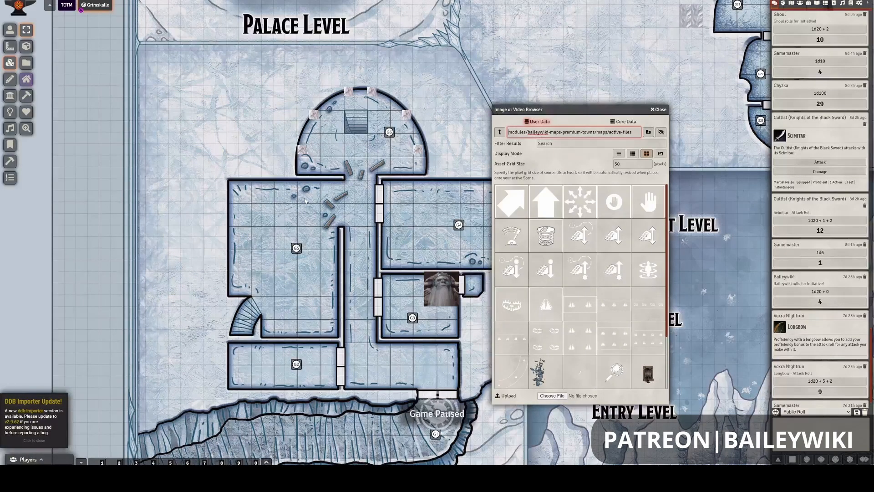
# - Examine room G5 of the Entry Level and the curved staircase at its lower corner
pyautogui.scroll(3, 214, 223)
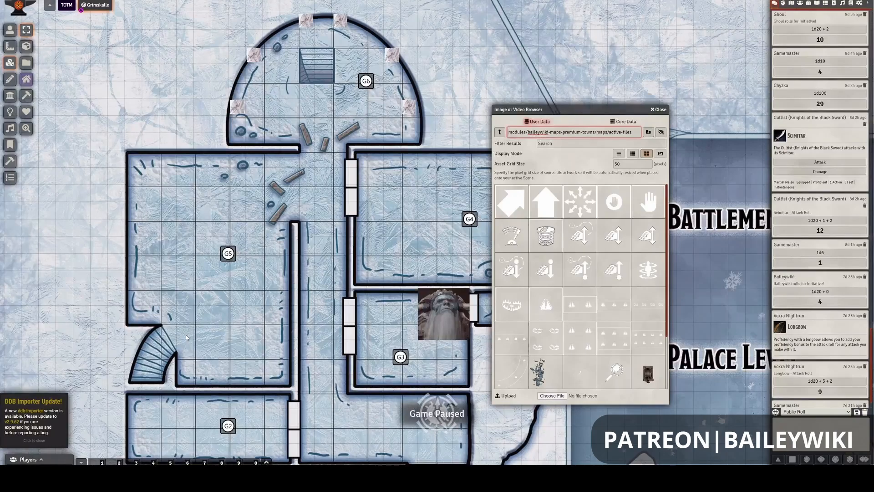
pyautogui.scroll(3, 187, 336)
pyautogui.moveTo(186, 335); pyautogui.dragTo(298, 312)
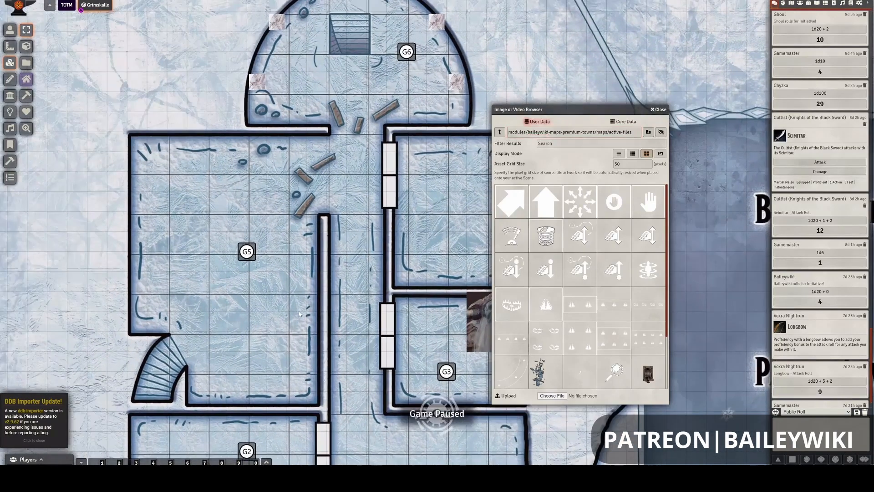
pyautogui.scroll(3, 299, 310)
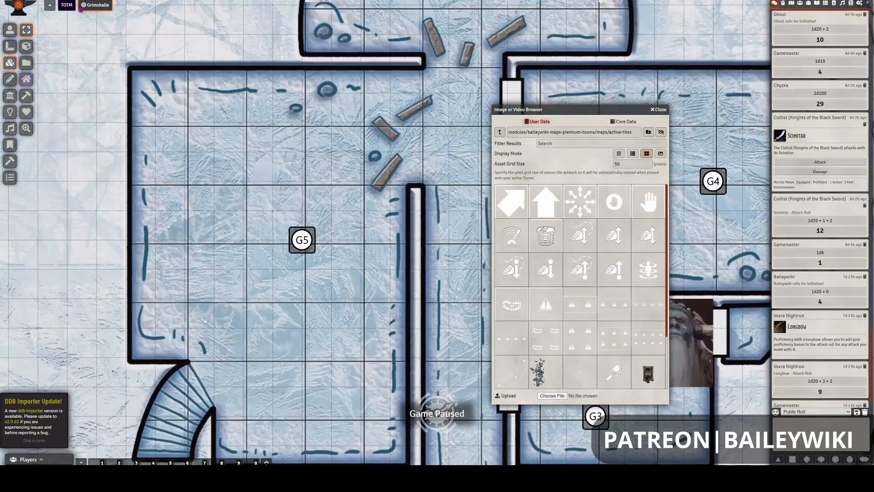
pyautogui.scroll(1, 206, 210)
pyautogui.moveTo(206, 210); pyautogui.dragTo(251, 242)
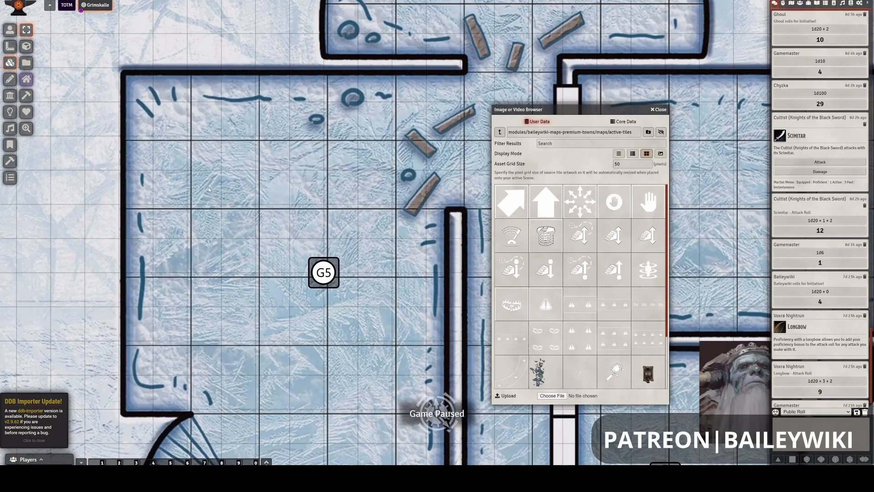
pyautogui.scroll(-3, 184, 118)
pyautogui.scroll(-1, 228, 253)
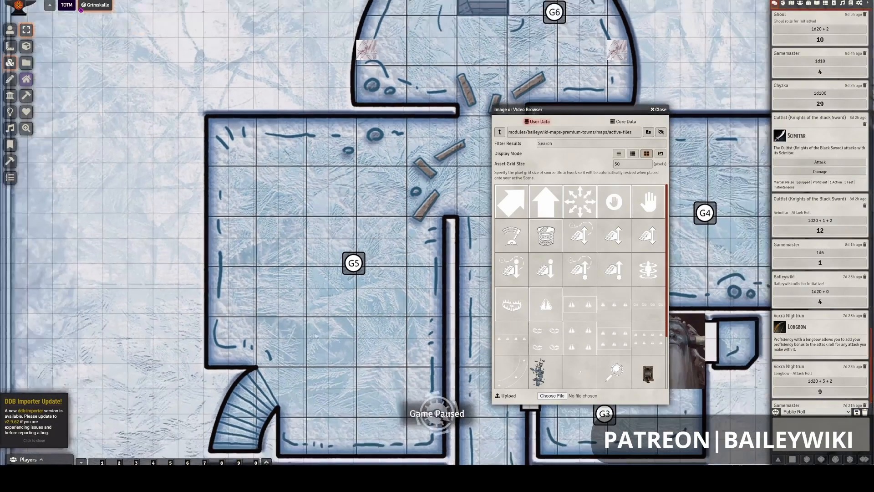
pyautogui.scroll(-1, 281, 280)
pyautogui.scroll(-2, 274, 245)
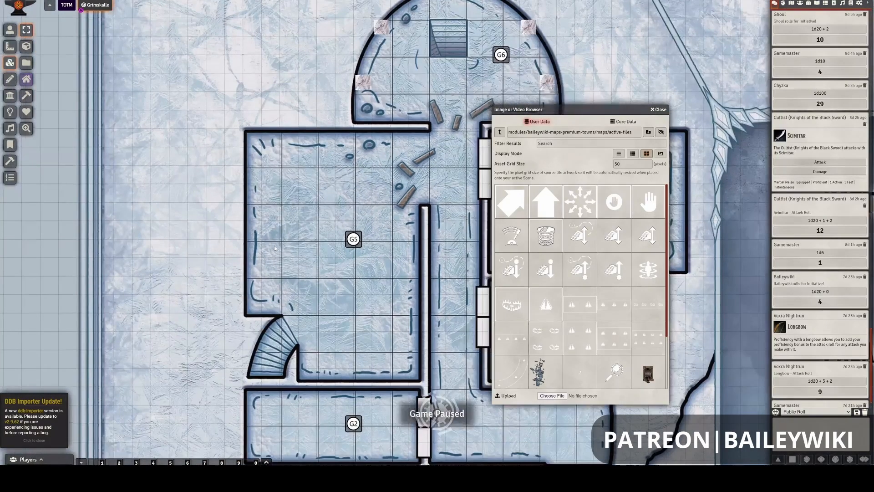
pyautogui.moveTo(274, 245); pyautogui.dragTo(227, 160)
pyautogui.scroll(-3, 228, 161)
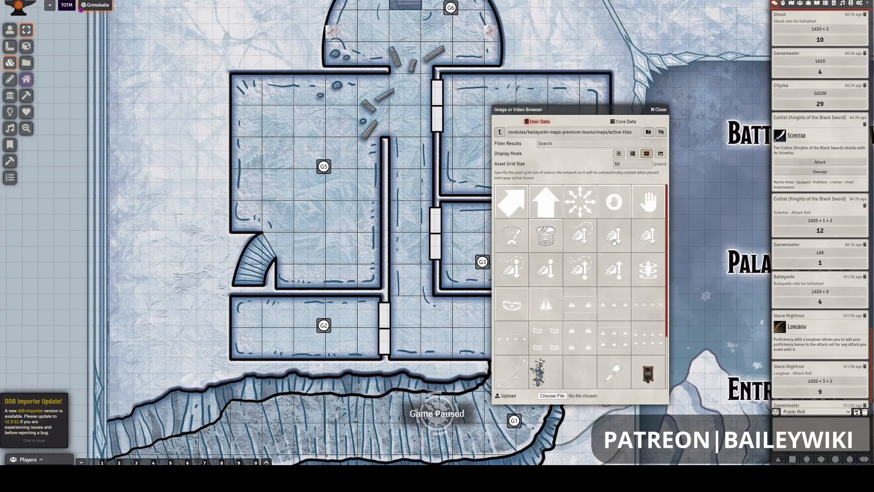
# - Place the active-tile-1x1-stair-up.png tile over the curved staircase of room G5 and select the placed tile
pyautogui.moveTo(614, 239)
pyautogui.mouseDown()
pyautogui.moveTo(288, 208)
pyautogui.moveTo(496, 213)
pyautogui.moveTo(610, 231)
pyautogui.moveTo(328, 212)
pyautogui.moveTo(604, 232)
pyautogui.mouseUp()
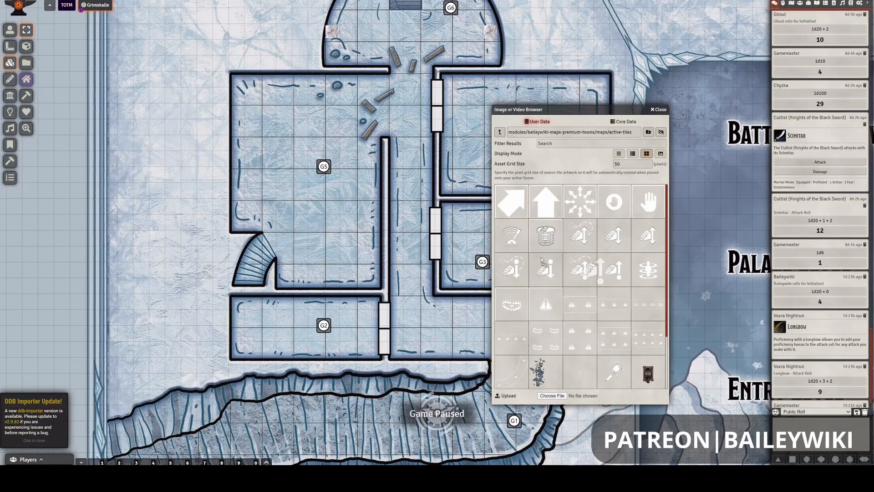
pyautogui.moveTo(612, 278); pyautogui.dragTo(605, 286)
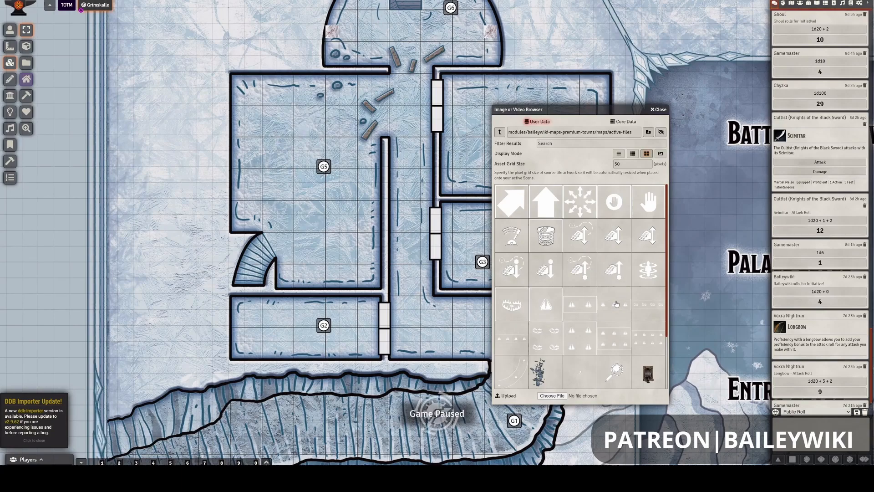
pyautogui.scroll(-2, 609, 278)
pyautogui.scroll(2, 610, 279)
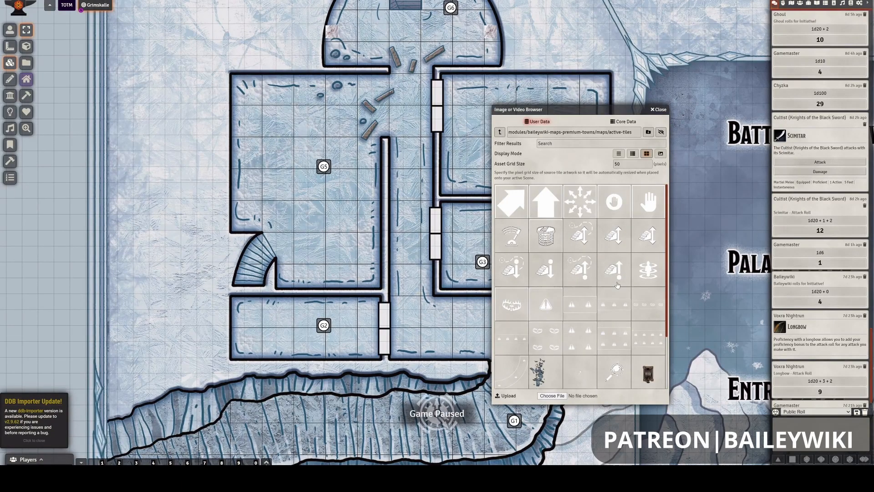
pyautogui.moveTo(523, 255); pyautogui.dragTo(602, 271)
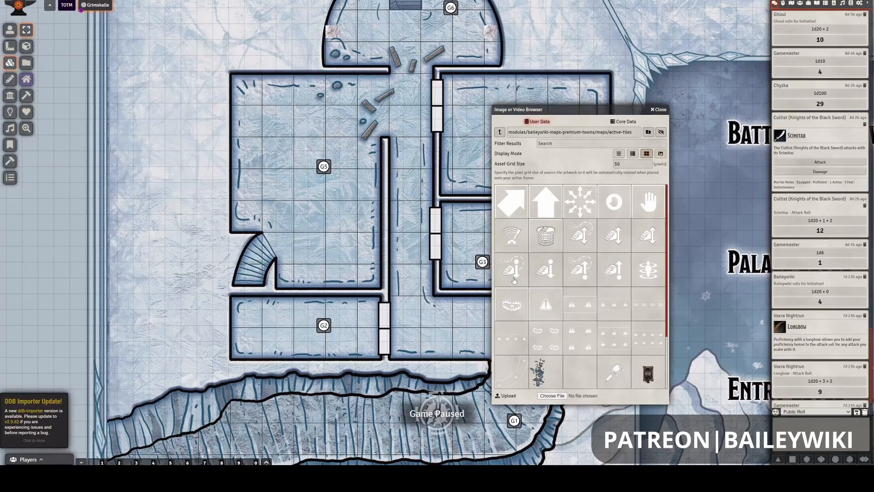
pyautogui.click(614, 269)
pyautogui.moveTo(287, 235); pyautogui.dragTo(253, 270)
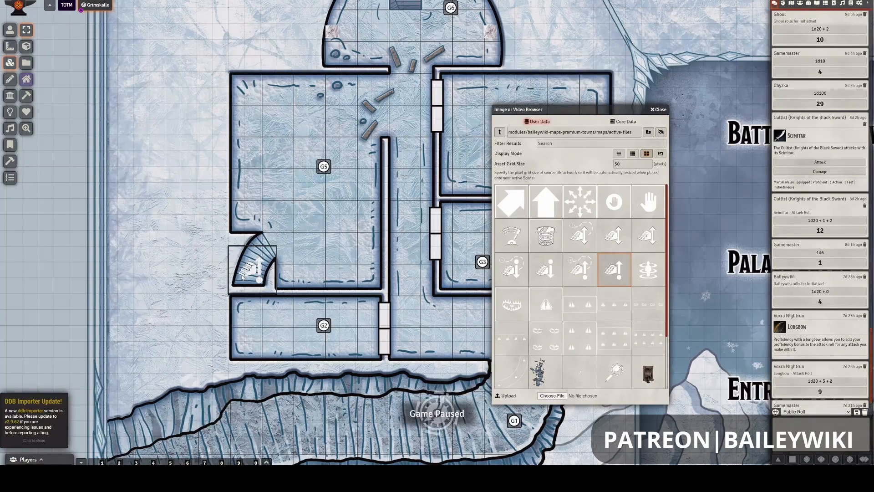
pyautogui.scroll(-3, 241, 276)
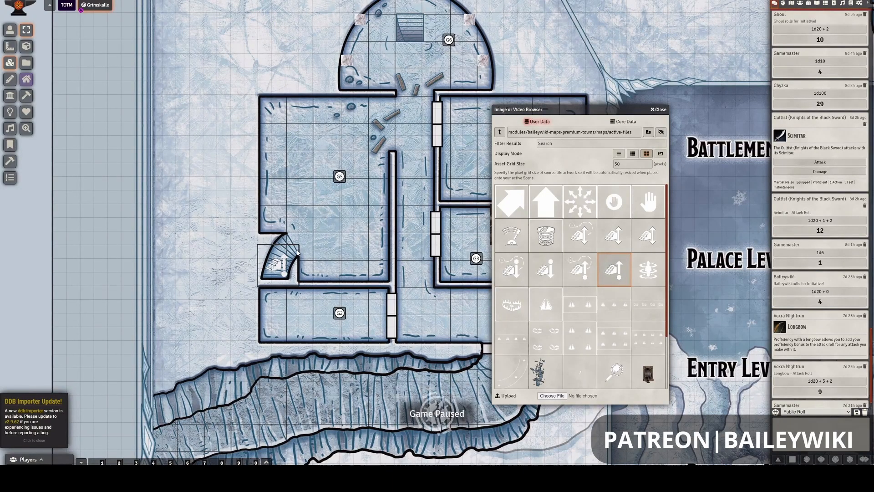
pyautogui.click(291, 266)
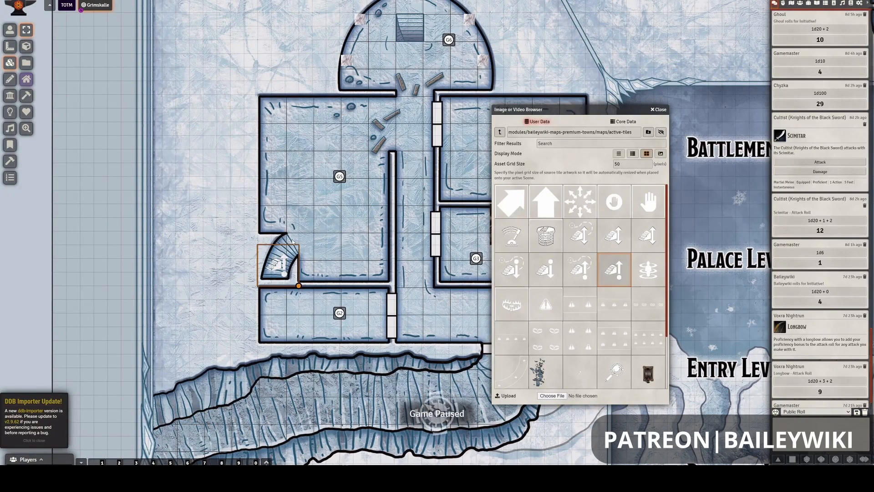
# - Place the Voxra Nightrun actor's token in room G5 beside the curved staircase and leave it deselected
pyautogui.click(801, 4)
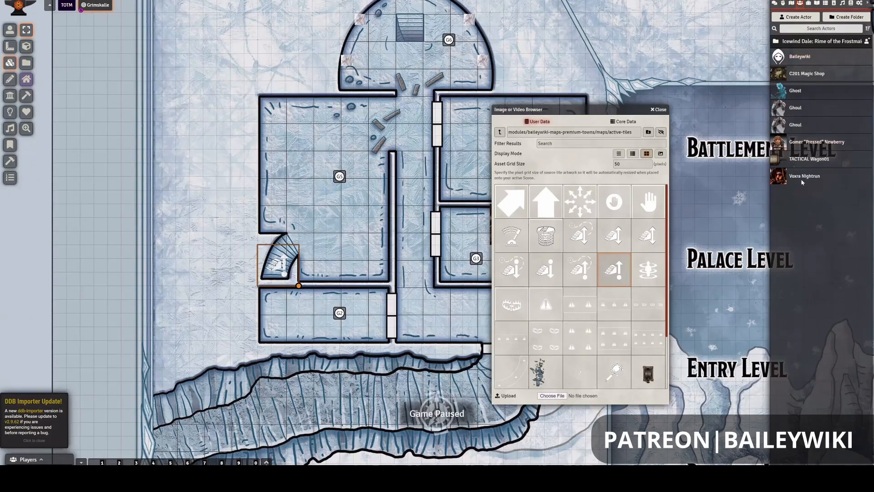
pyautogui.moveTo(801, 179); pyautogui.dragTo(305, 238)
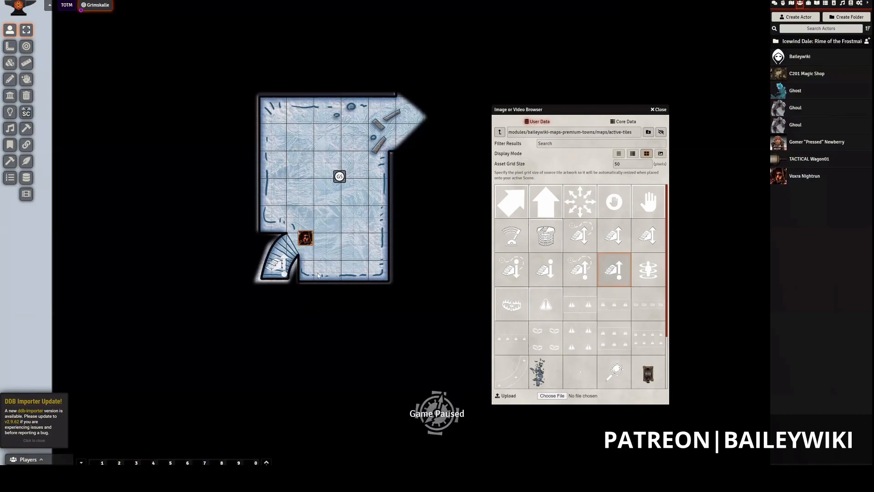
pyautogui.click(354, 249)
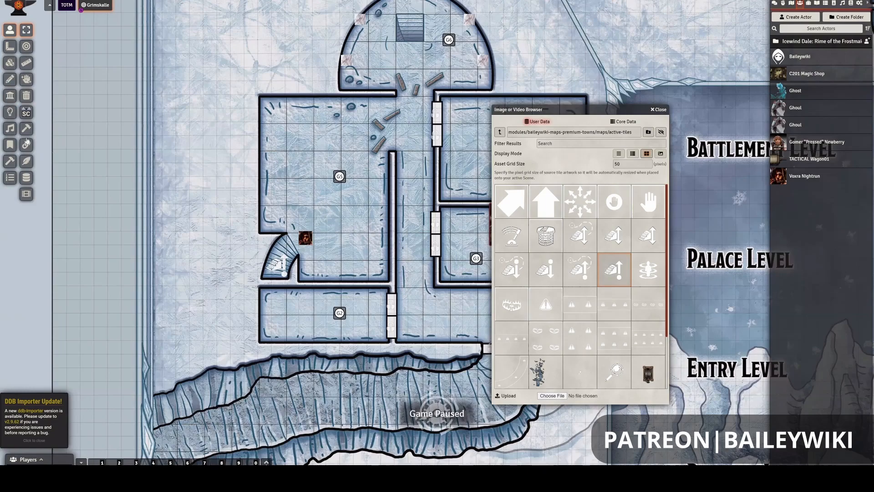
# - Delete the stair tile that covers the curved staircase of room G5
pyautogui.click(10, 62)
pyautogui.click(295, 281)
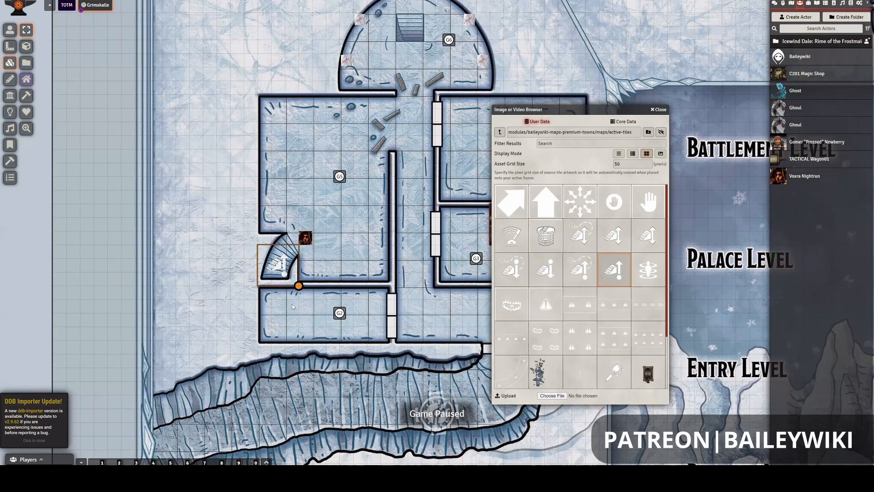
pyautogui.press('Delete')
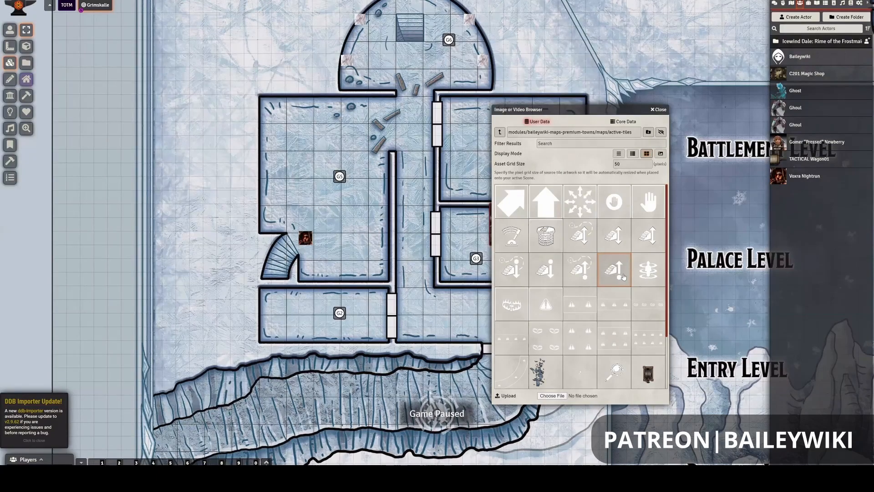
# - Try the active-tile-1x1-stair-up.png tile over the curved staircase again at the asset grid size of 50 and test resizing it
pyautogui.moveTo(623, 277); pyautogui.dragTo(279, 266)
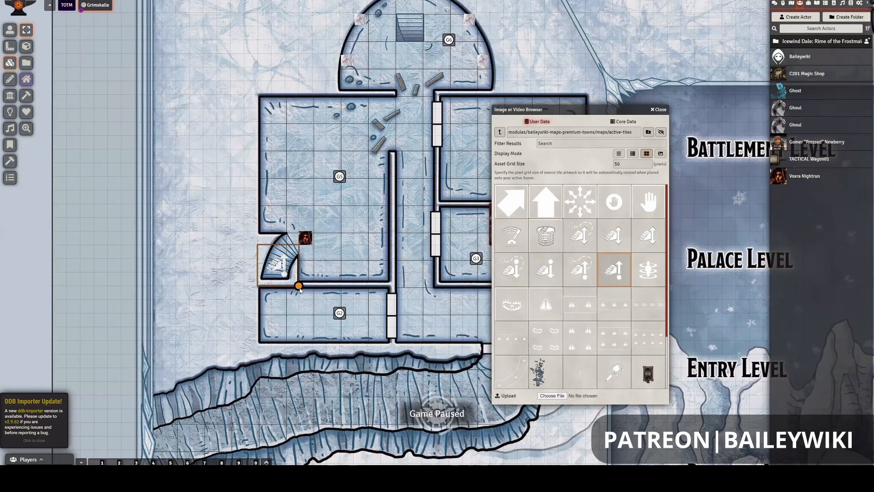
pyautogui.press('alt')
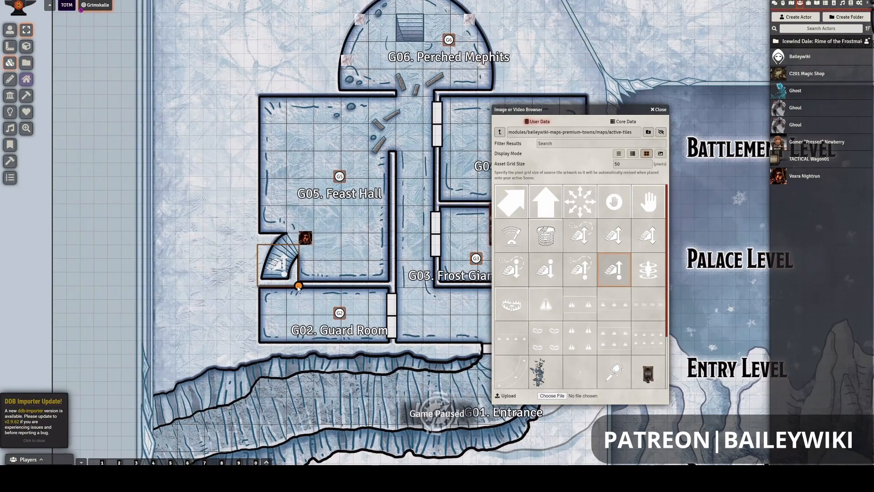
pyautogui.moveTo(299, 286)
pyautogui.mouseDown()
pyautogui.moveTo(276, 258)
pyautogui.moveTo(299, 286)
pyautogui.mouseUp()
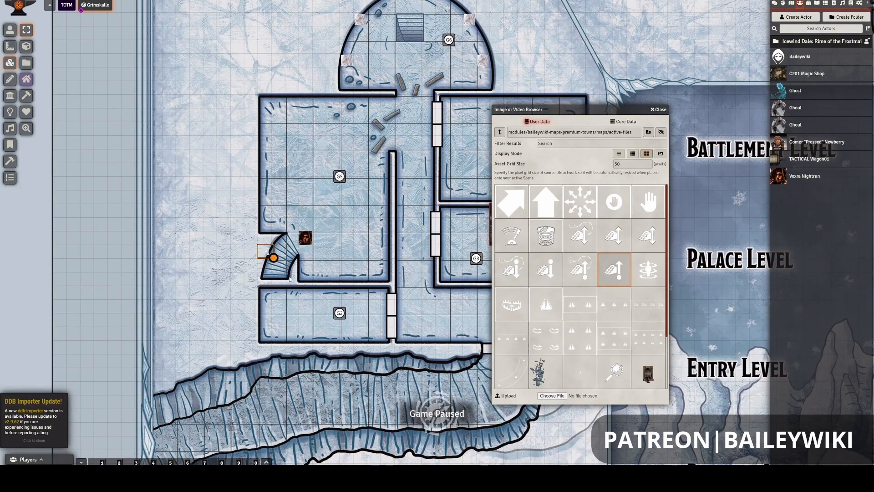
pyautogui.moveTo(299, 286); pyautogui.dragTo(293, 245)
pyautogui.moveTo(295, 280); pyautogui.dragTo(292, 279)
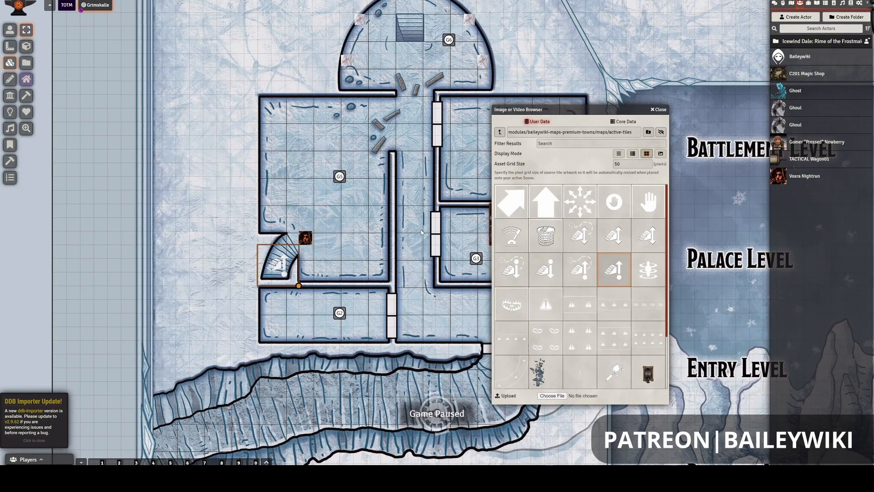
pyautogui.press('Delete')
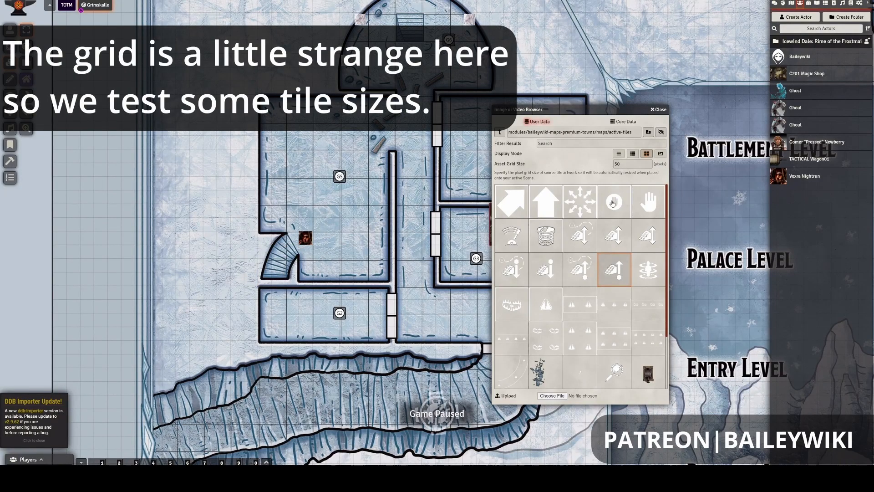
# - Set the asset grid size to 150 pixels and place the active-tile-1x1-stair-up.png tile on the lower part of room G5's curved staircase
pyautogui.write('2')
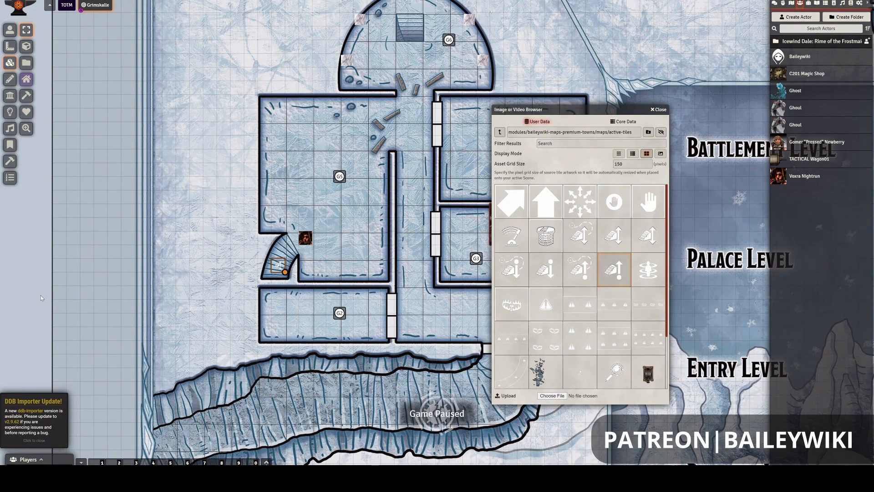
pyautogui.scroll(3, 40, 295)
pyautogui.scroll(4, 147, 298)
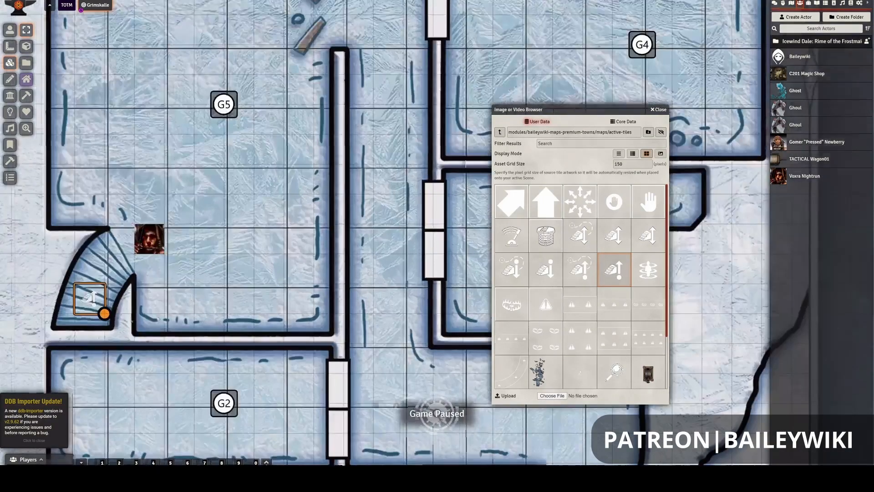
pyautogui.scroll(3, 202, 273)
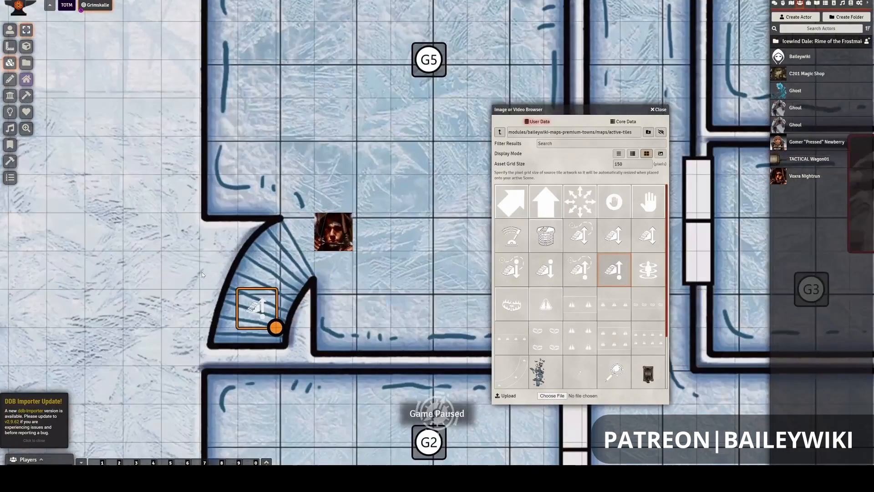
pyautogui.moveTo(375, 270); pyautogui.dragTo(426, 248)
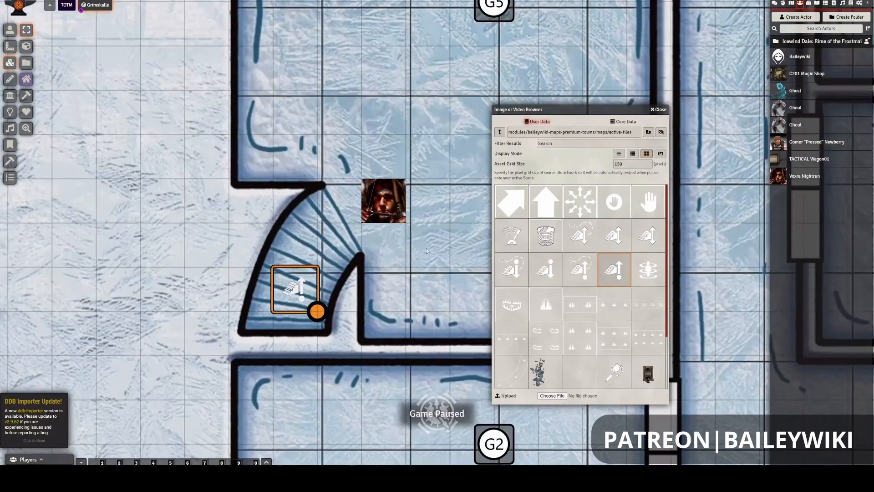
# - Examine how the placed stair tile fits the curved staircase, the grid and the nearby token in room G5, leaving the tile deselected
pyautogui.scroll(-4, 399, 244)
pyautogui.scroll(-2, 389, 251)
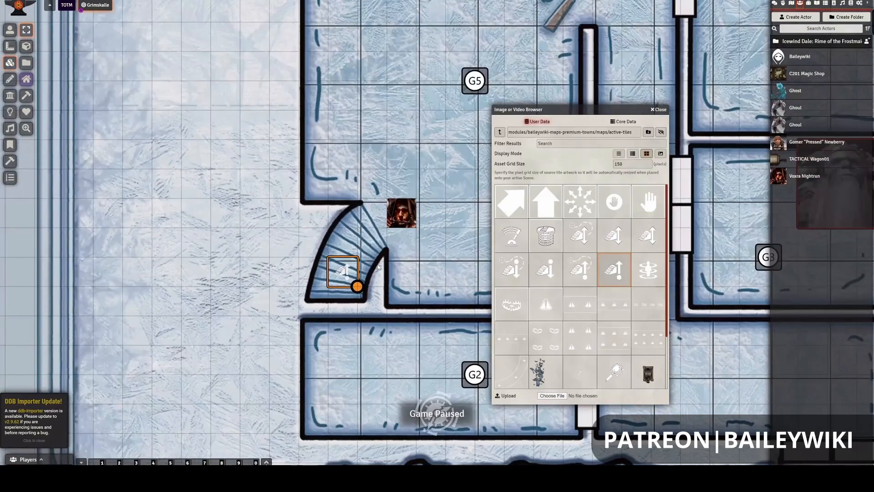
pyautogui.scroll(-3, 377, 267)
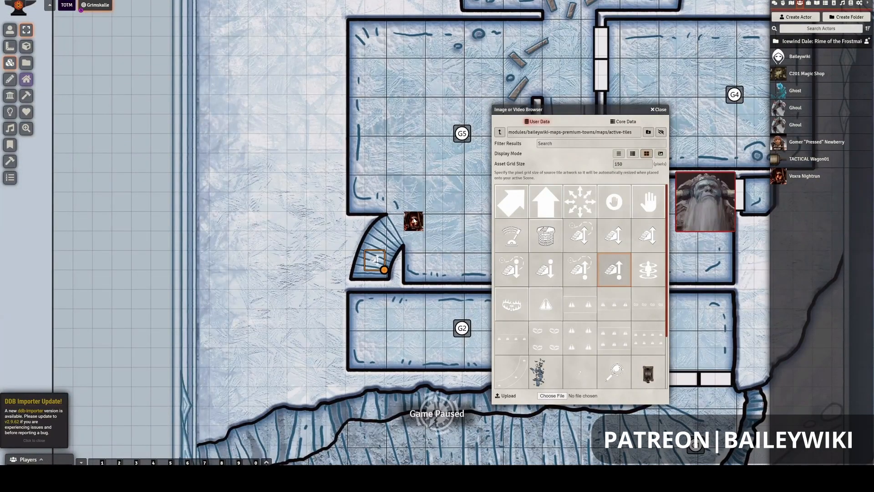
pyautogui.scroll(-3, 413, 220)
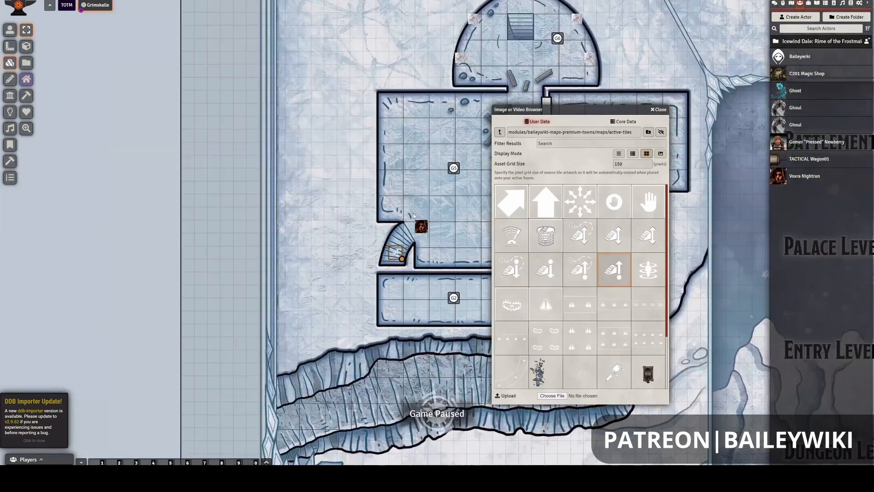
pyautogui.scroll(3, 345, 133)
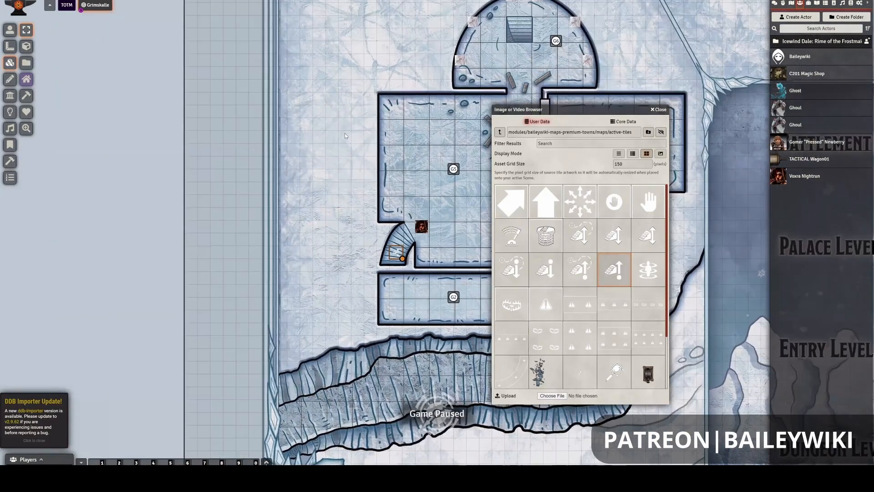
pyautogui.scroll(5, 308, 88)
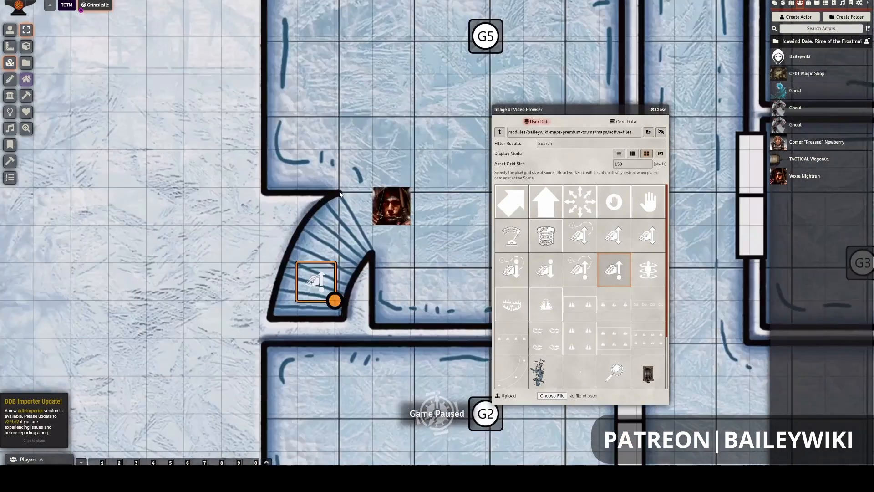
pyautogui.scroll(-3, 370, 195)
pyautogui.scroll(3, 362, 187)
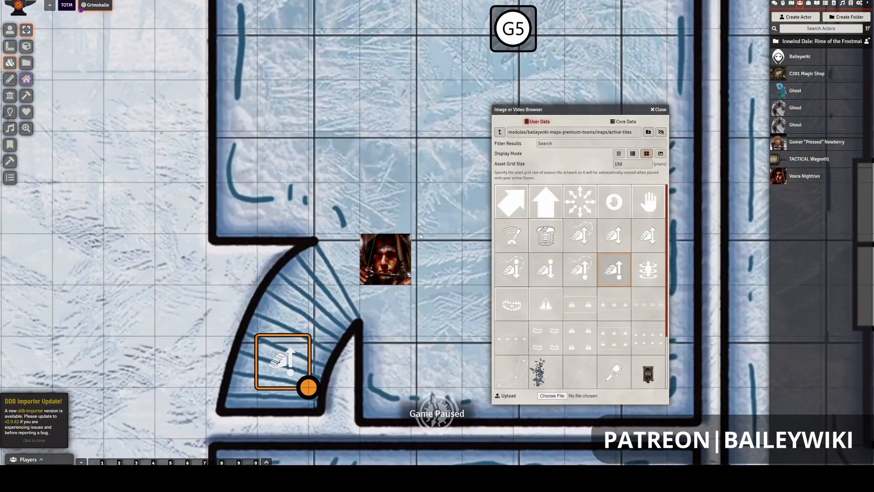
pyautogui.scroll(-1, 417, 237)
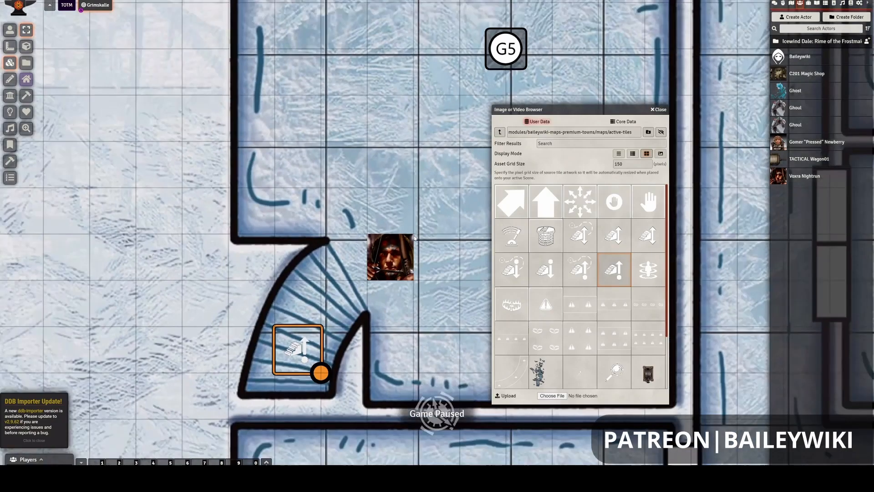
pyautogui.scroll(-2, 414, 237)
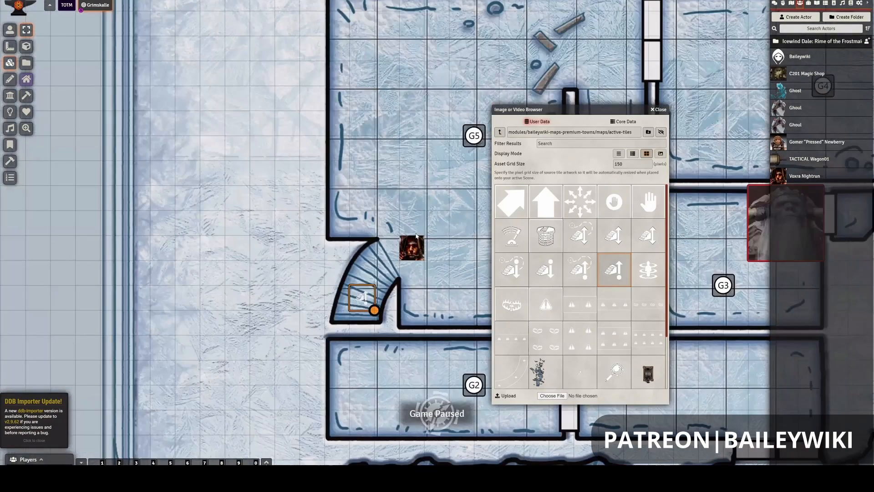
pyautogui.scroll(-1, 417, 236)
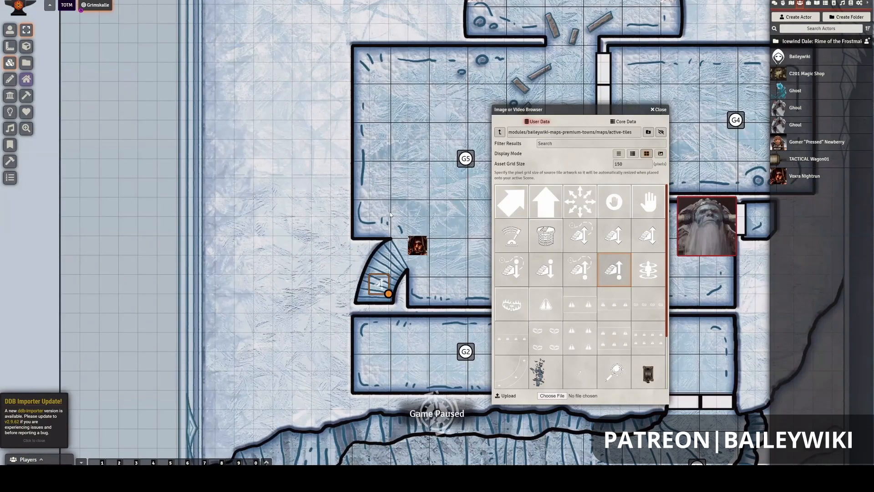
pyautogui.scroll(3, 392, 217)
pyautogui.scroll(3, 346, 296)
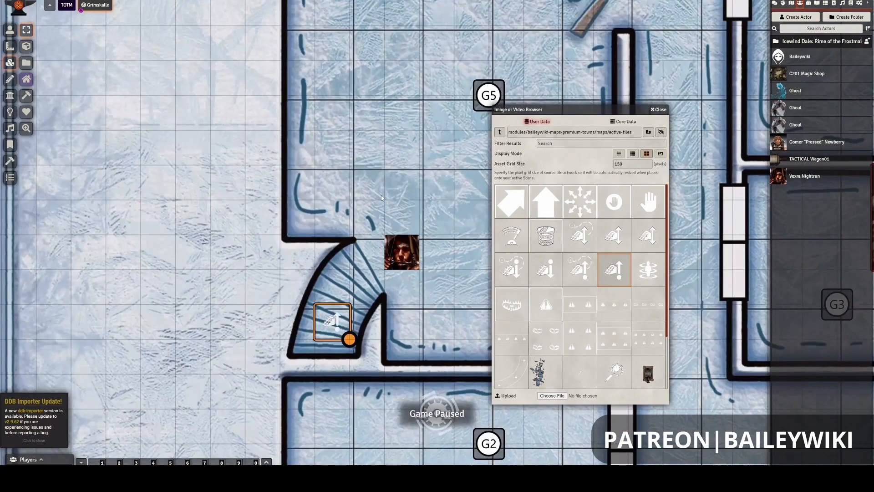
pyautogui.click(378, 197)
pyautogui.scroll(1, 379, 196)
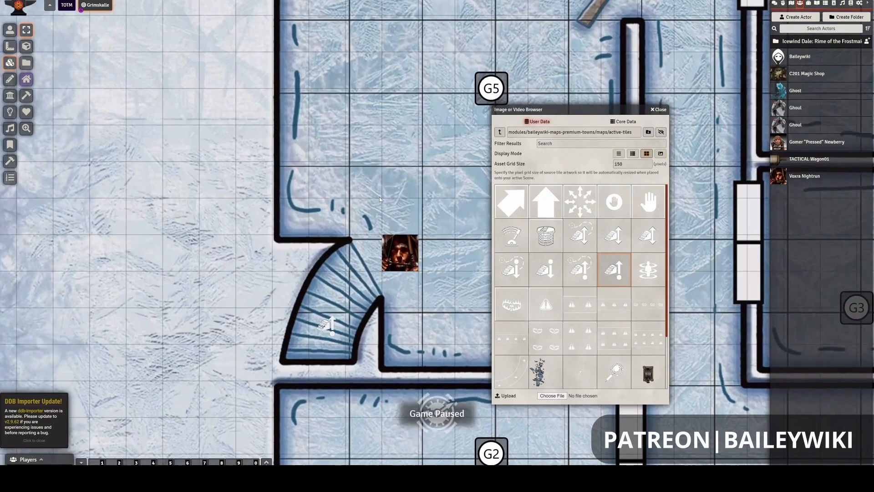
pyautogui.scroll(2, 380, 199)
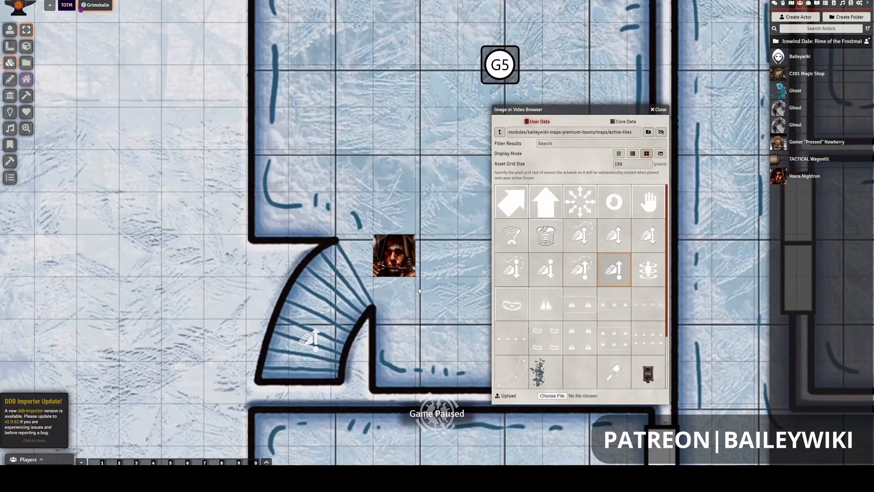
pyautogui.scroll(-3, 418, 286)
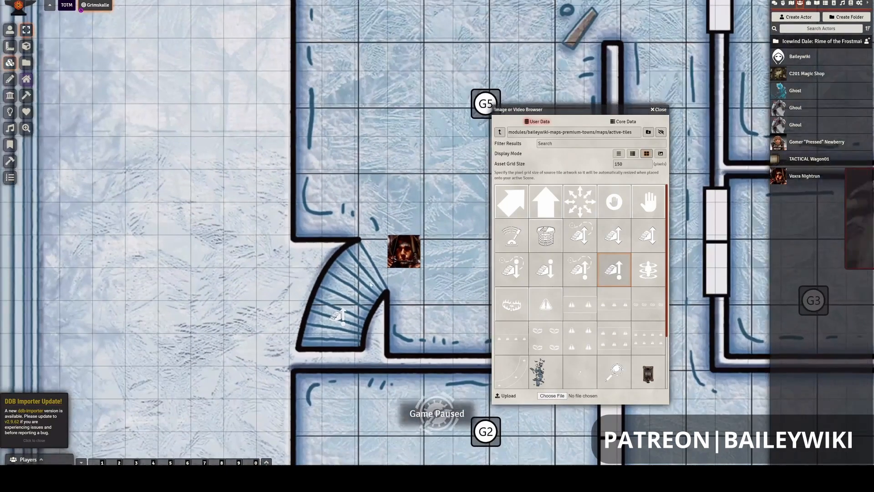
pyautogui.scroll(-2, 438, 235)
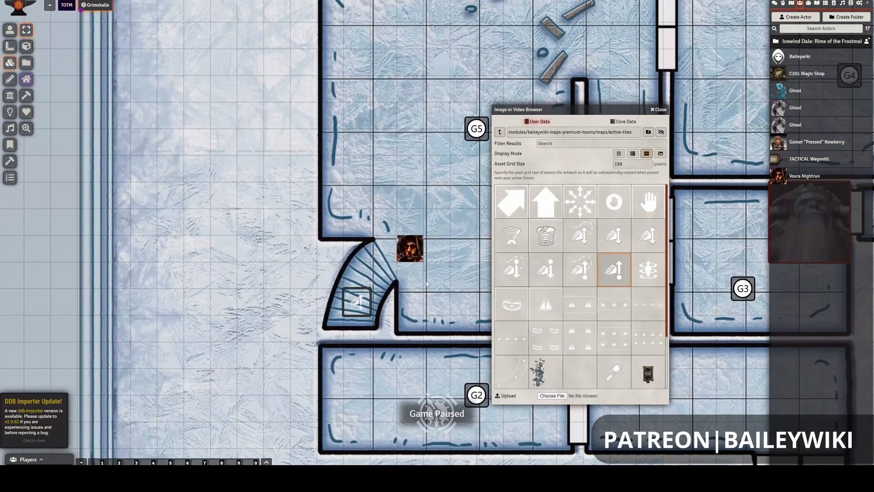
pyautogui.moveTo(351, 320); pyautogui.dragTo(314, 322)
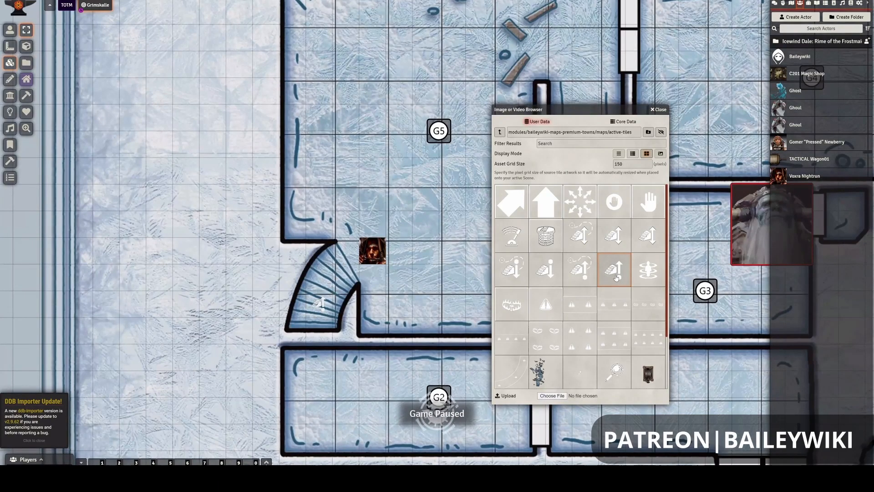
# - Look through the remaining images in the active-tiles folder below the stair tiles
pyautogui.scroll(-2, 519, 287)
pyautogui.scroll(-1, 441, 285)
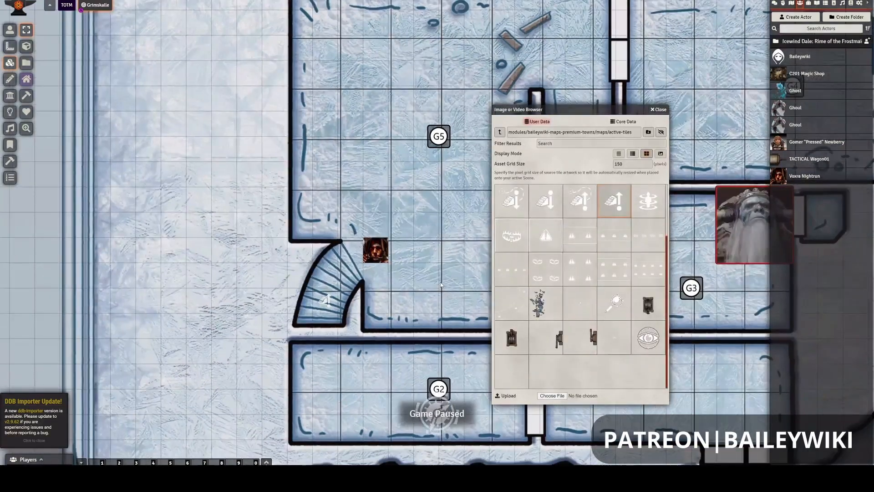
pyautogui.scroll(3, 441, 285)
pyautogui.scroll(-4, 373, 170)
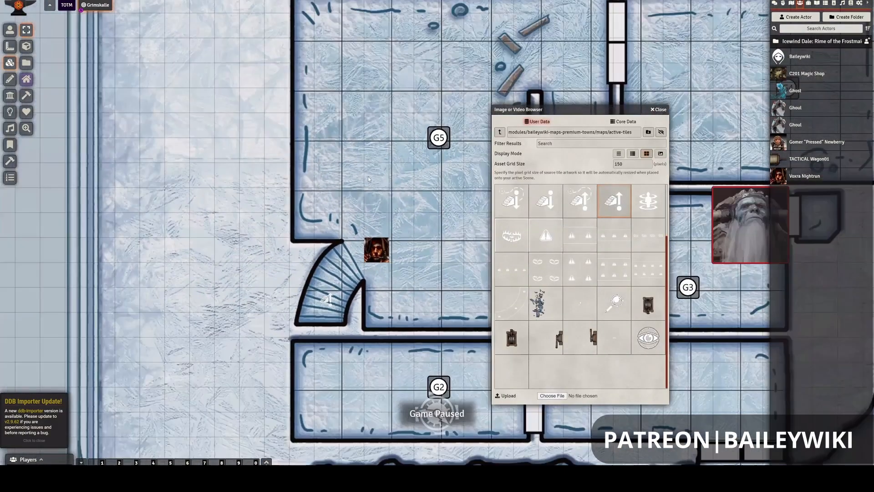
# - Try placing the single hand-and-down-arrow stair tile on the square staircase in the Palace Level's room G7, and delete it
pyautogui.scroll(-5, 364, 181)
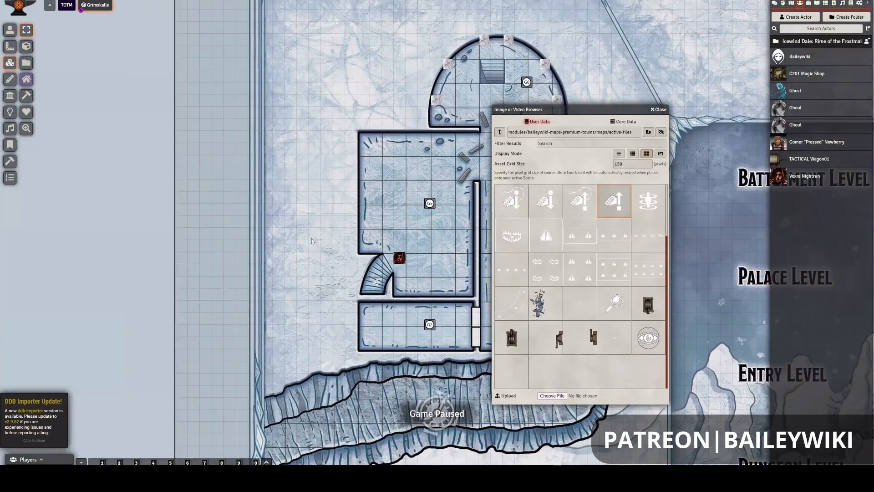
pyautogui.moveTo(337, 206); pyautogui.dragTo(313, 229)
pyautogui.moveTo(353, 199); pyautogui.dragTo(327, 229)
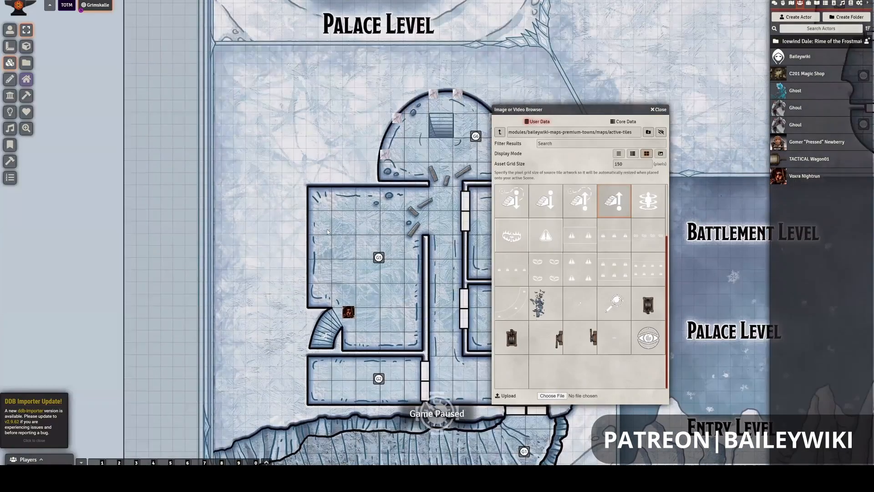
pyautogui.scroll(-4, 302, 73)
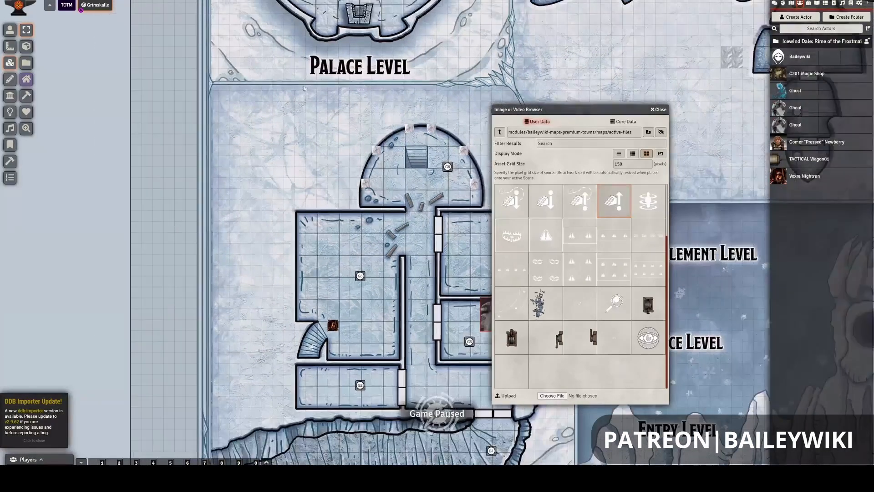
pyautogui.moveTo(322, 162); pyautogui.dragTo(313, 230)
pyautogui.scroll(-2, 250, 212)
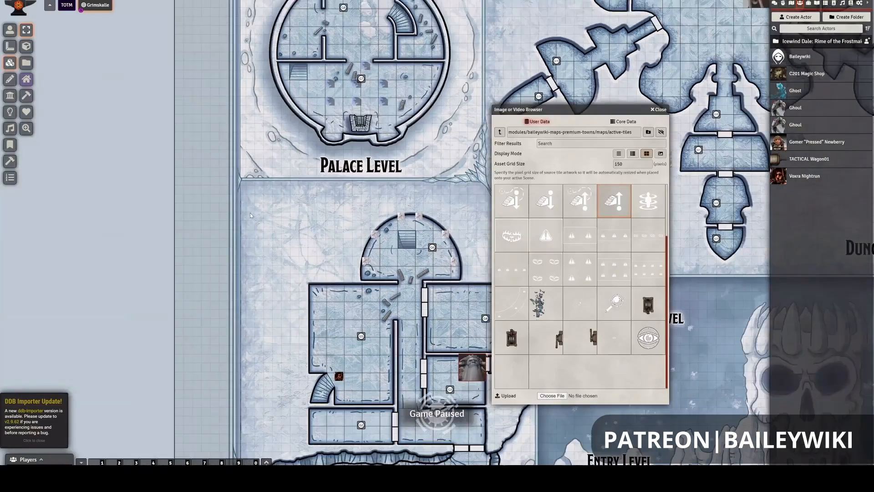
pyautogui.moveTo(249, 200); pyautogui.dragTo(251, 284)
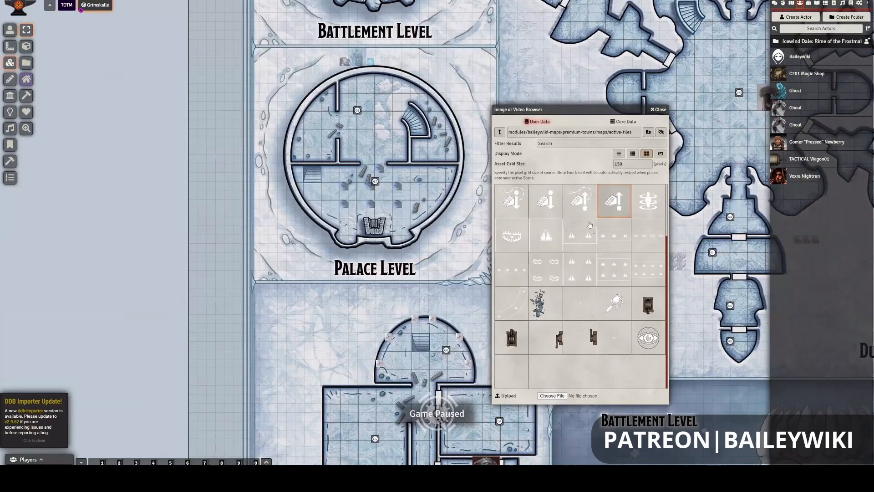
pyautogui.scroll(4, 251, 283)
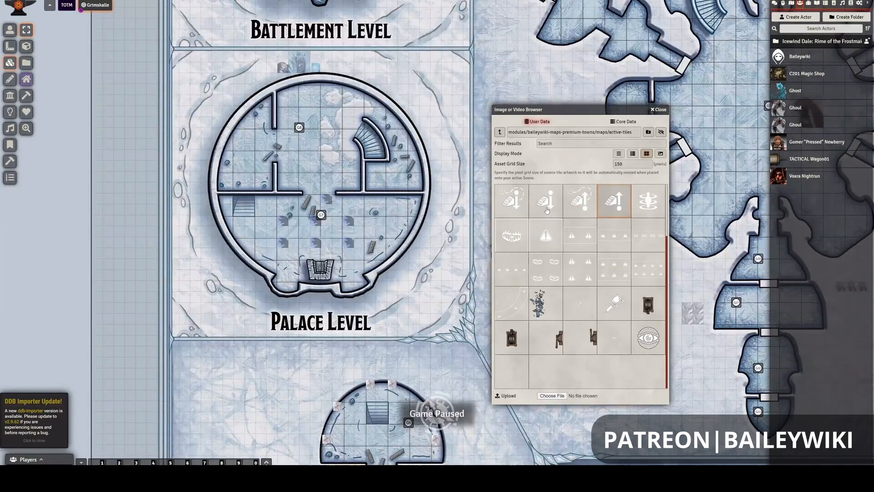
pyautogui.click(546, 205)
pyautogui.moveTo(533, 207); pyautogui.dragTo(241, 210)
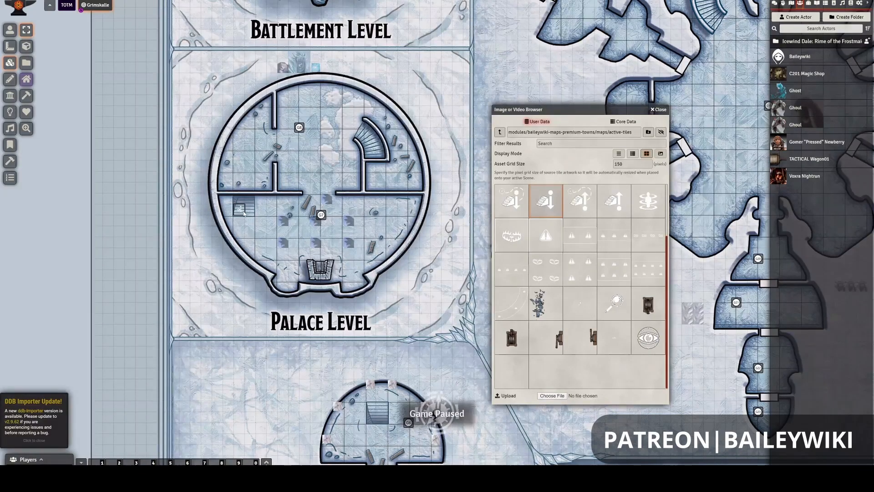
pyautogui.click(242, 212)
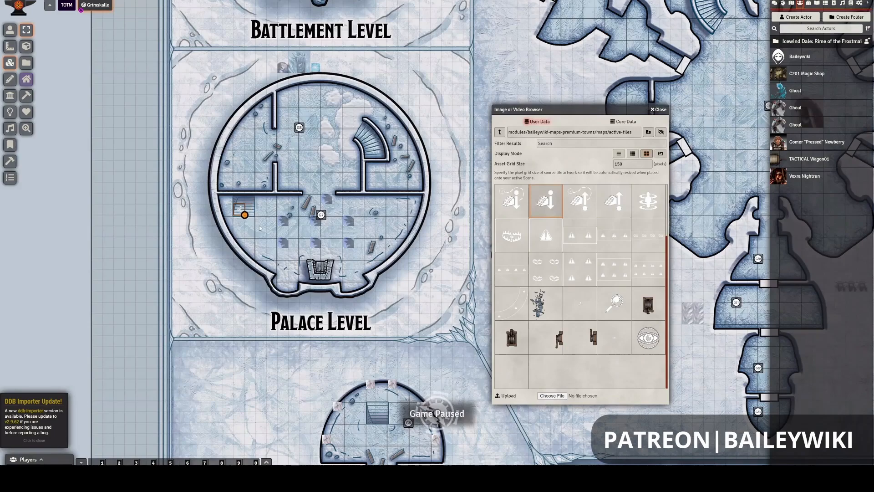
pyautogui.press('Delete')
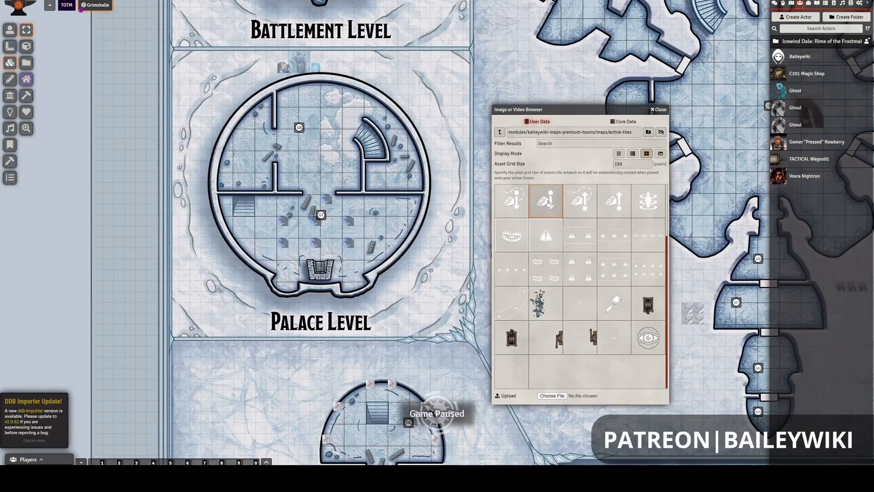
# - Place the hand-and-down-arrow stair tile on the square staircase in room G7 and size it to cover the staircase's grid square
pyautogui.moveTo(550, 203); pyautogui.dragTo(238, 204)
pyautogui.press('alt')
pyautogui.click(241, 201)
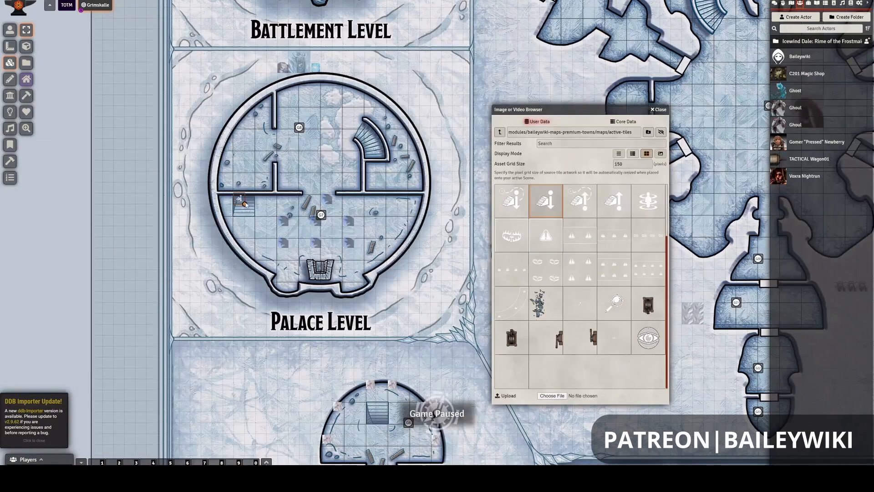
pyautogui.press('alt')
pyautogui.moveTo(244, 204); pyautogui.dragTo(251, 218)
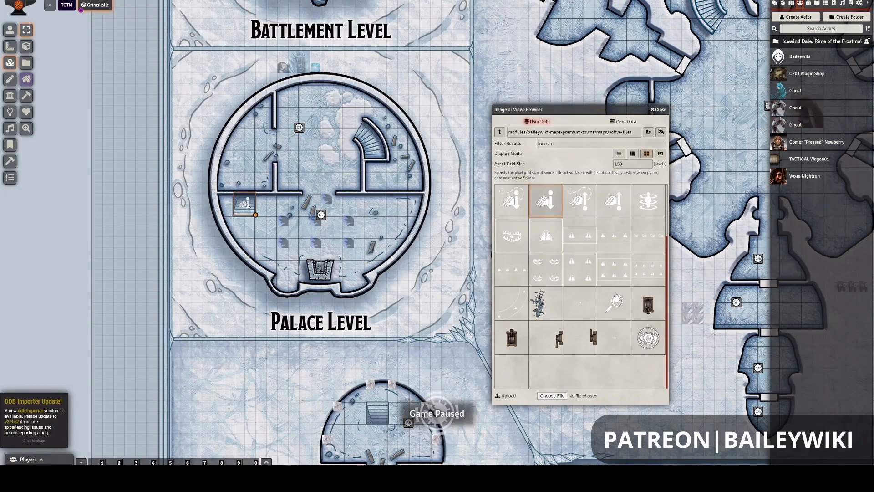
# - Examine how the stair-down tile covers room G7's square staircase and sits on the grid, leaving the tile deselected
pyautogui.scroll(2, 209, 224)
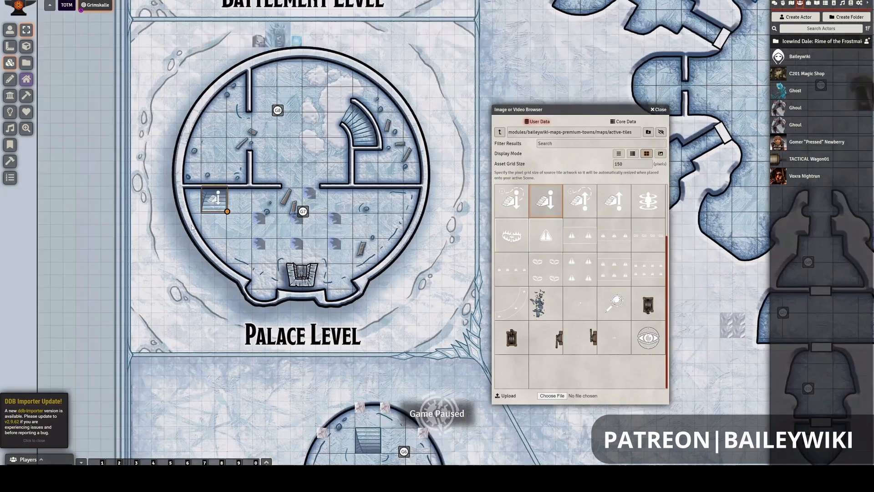
pyautogui.scroll(1, 235, 226)
pyautogui.scroll(1, 245, 212)
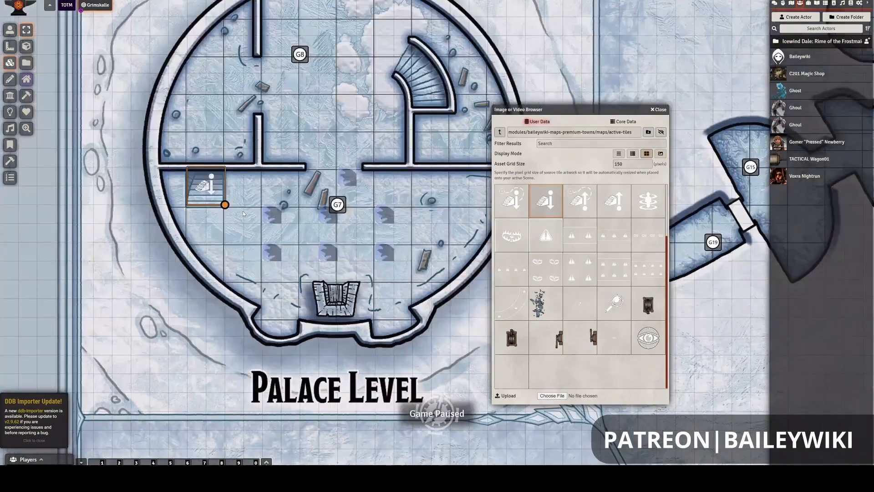
pyautogui.scroll(2, 239, 201)
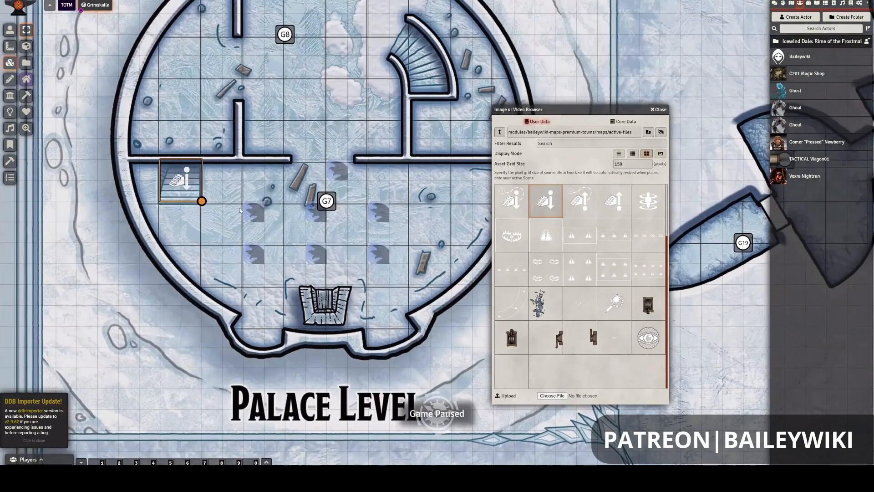
pyautogui.moveTo(248, 199); pyautogui.dragTo(267, 199)
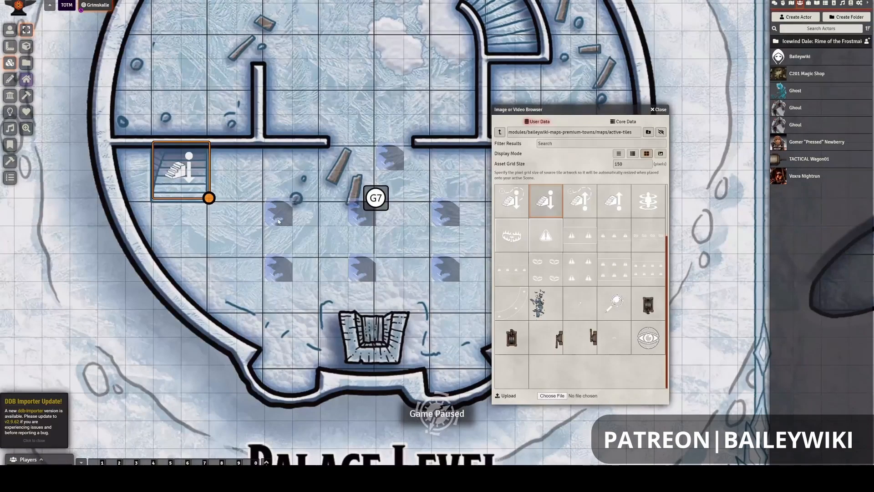
pyautogui.scroll(-3, 279, 221)
pyautogui.scroll(-3, 293, 216)
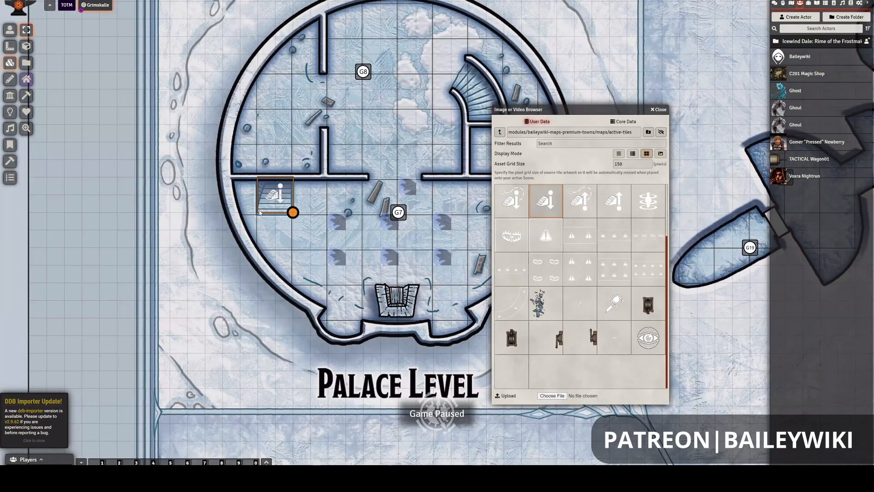
pyautogui.scroll(-3, 273, 210)
pyautogui.scroll(-3, 340, 175)
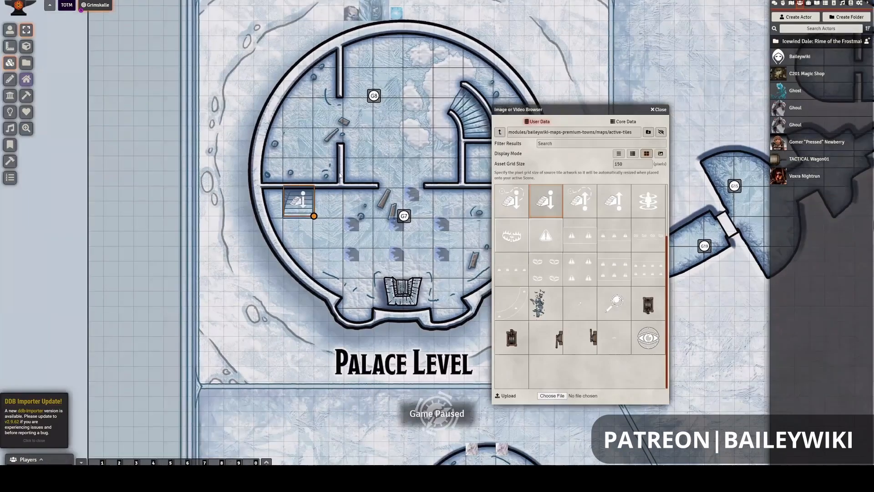
pyautogui.scroll(-3, 340, 175)
pyautogui.moveTo(328, 234)
pyautogui.mouseDown()
pyautogui.moveTo(320, 272)
pyautogui.moveTo(315, 242)
pyautogui.mouseUp()
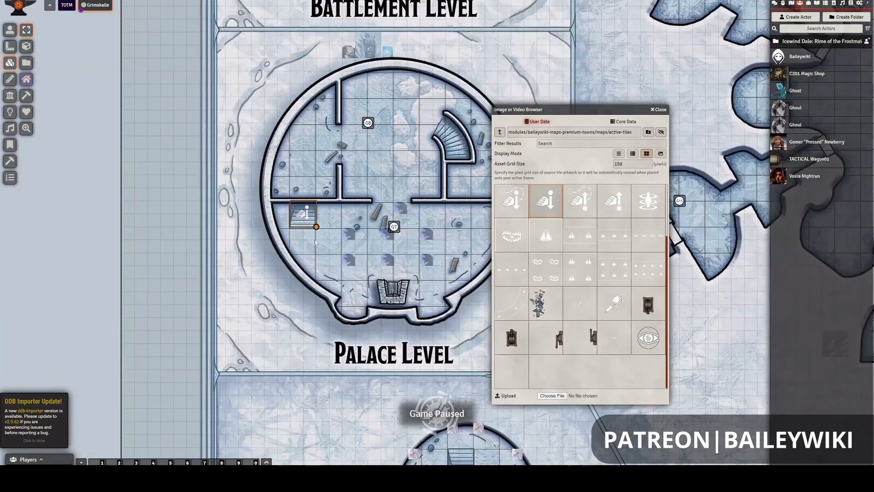
pyautogui.click(310, 250)
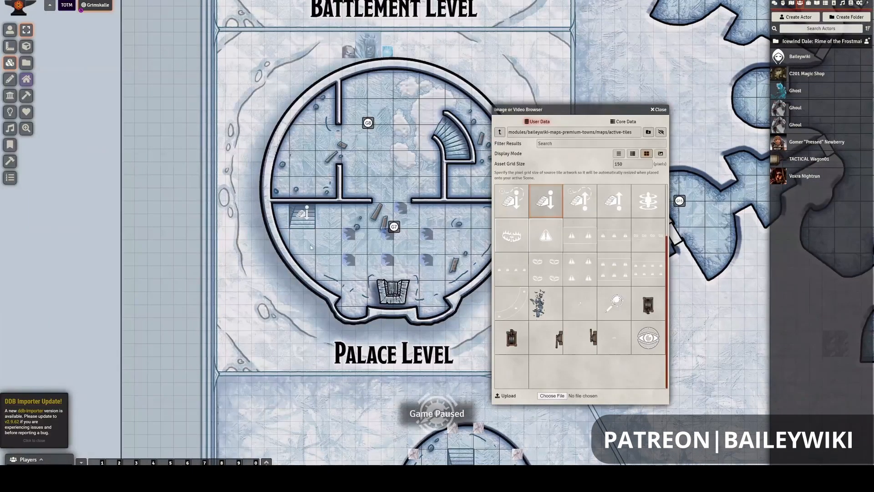
# - Trace the route from room G7's stair-down tile to room G5's curved staircase and select the stair-up tile there
pyautogui.scroll(3, 316, 235)
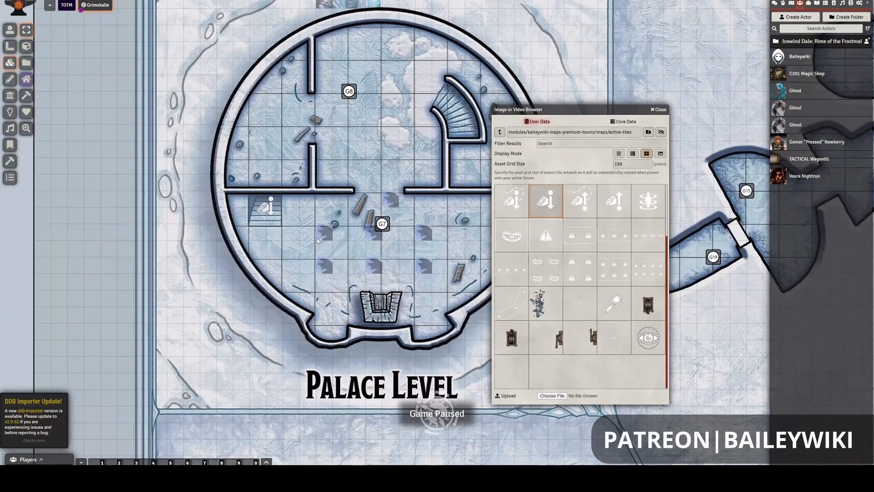
pyautogui.scroll(-2, 317, 239)
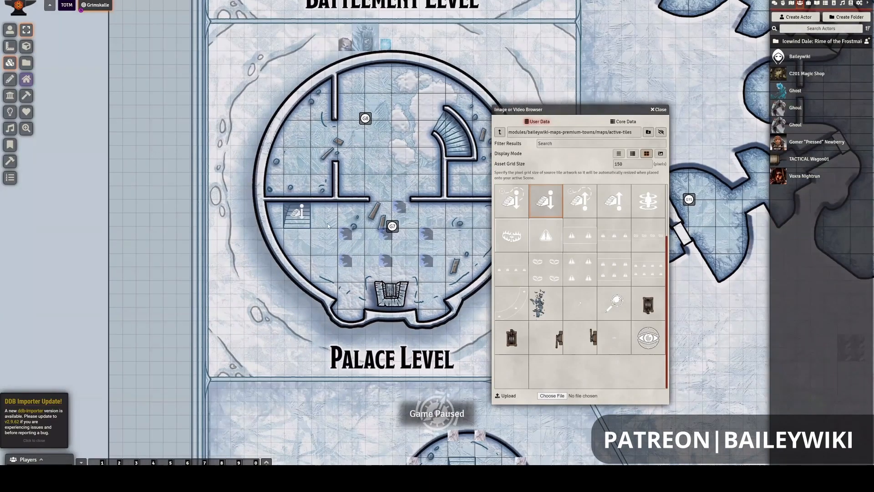
pyautogui.scroll(-1, 327, 224)
pyautogui.moveTo(318, 222); pyautogui.dragTo(287, 151)
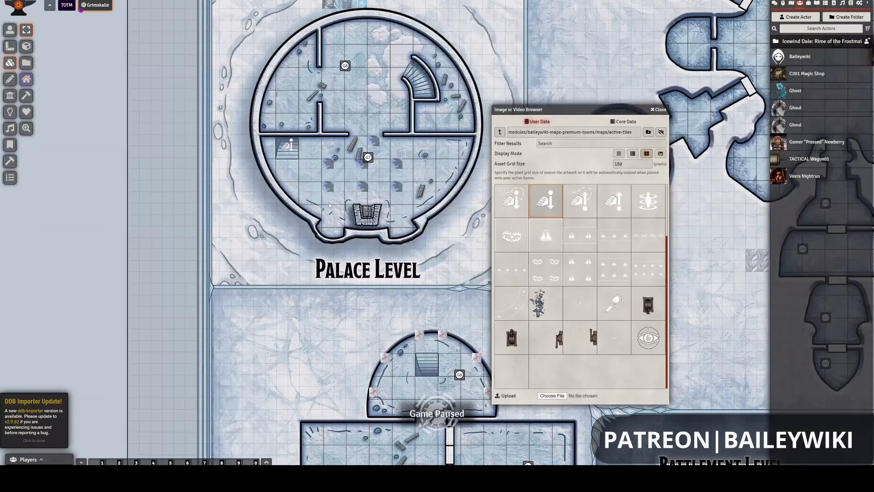
pyautogui.scroll(-1, 322, 200)
pyautogui.scroll(-1, 322, 201)
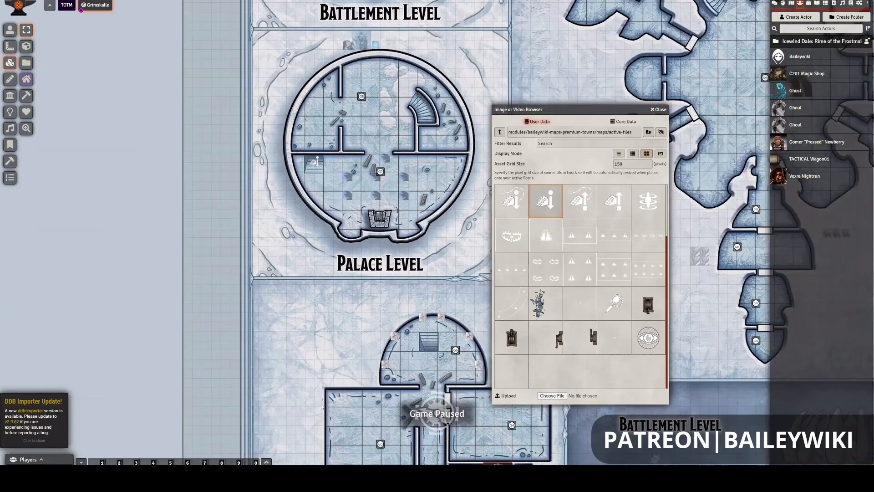
pyautogui.moveTo(322, 407); pyautogui.dragTo(316, 412)
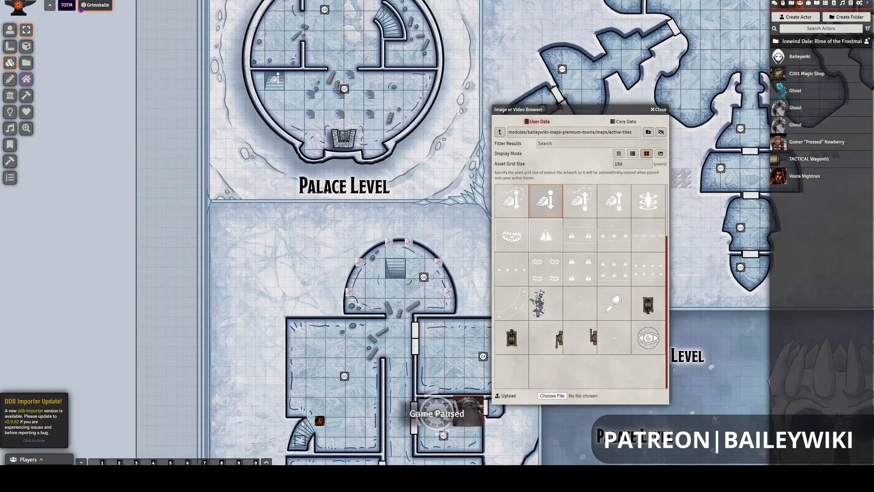
pyautogui.scroll(2, 322, 283)
pyautogui.moveTo(289, 441); pyautogui.dragTo(307, 333)
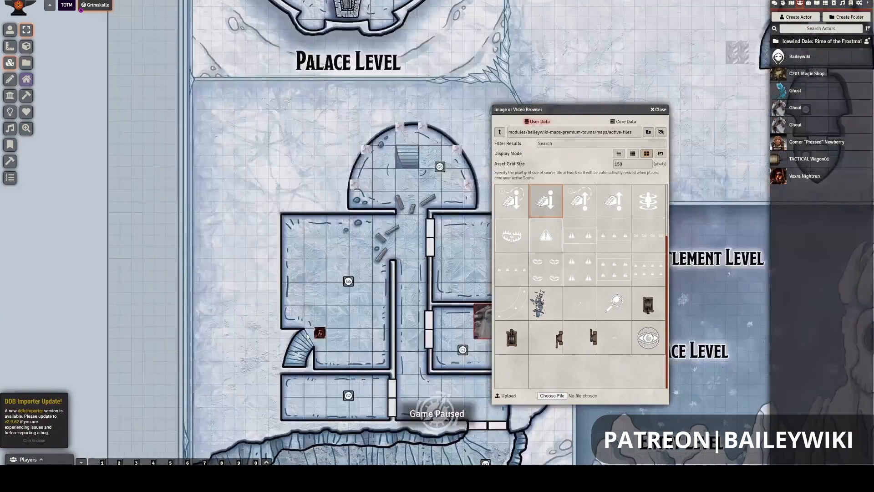
pyautogui.press('alt')
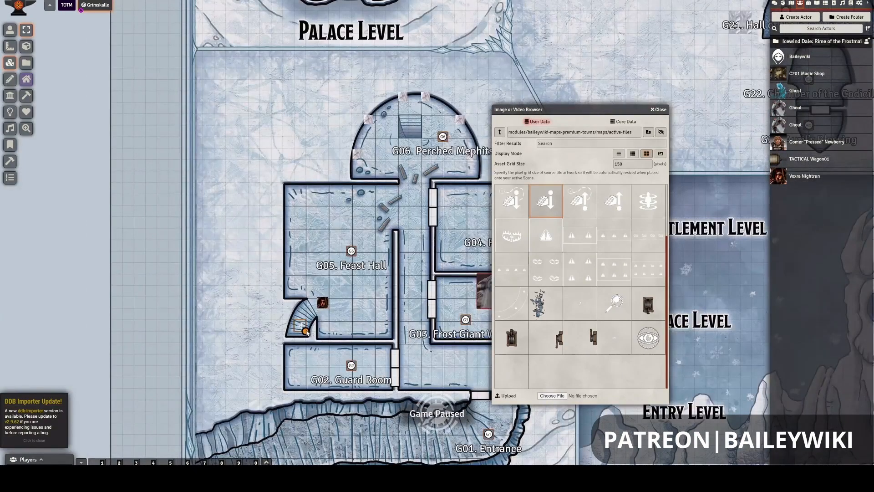
pyautogui.moveTo(308, 288); pyautogui.dragTo(307, 333)
# - Compare the stair locations in room G5 and on the Palace Level, selecting the stair-down tile in room G7
pyautogui.scroll(-2, 311, 282)
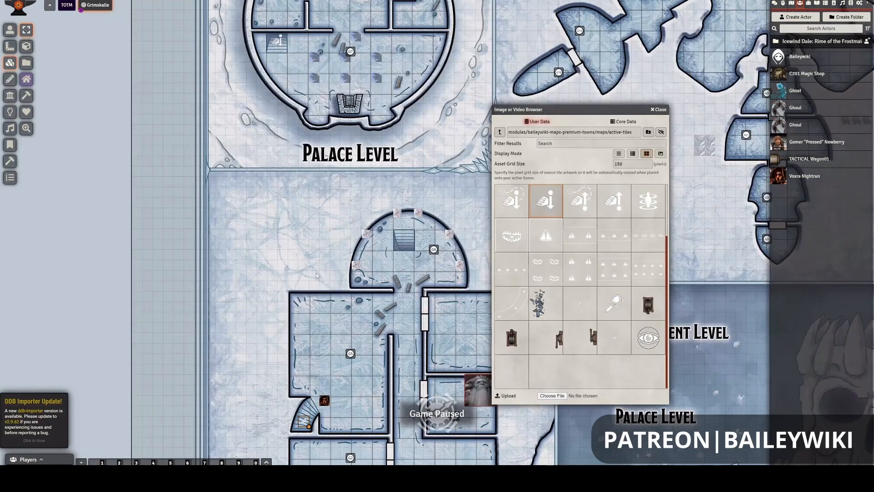
pyautogui.scroll(-2, 322, 266)
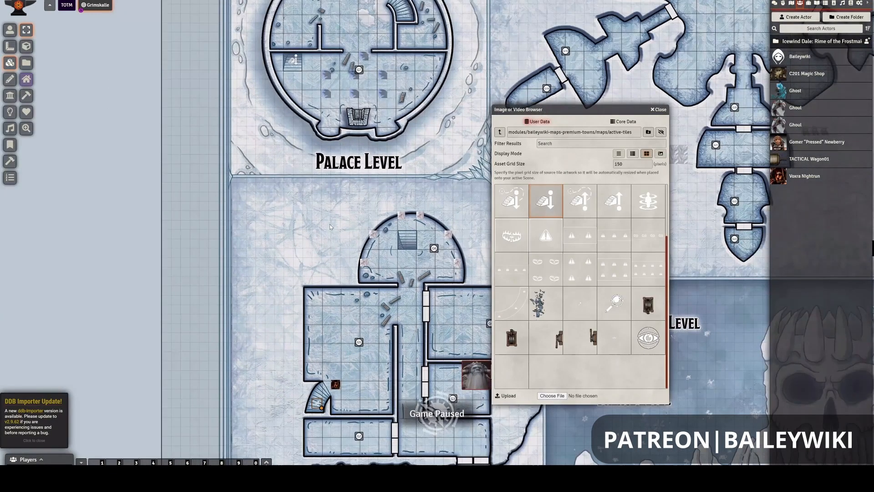
pyautogui.moveTo(308, 282); pyautogui.dragTo(297, 299)
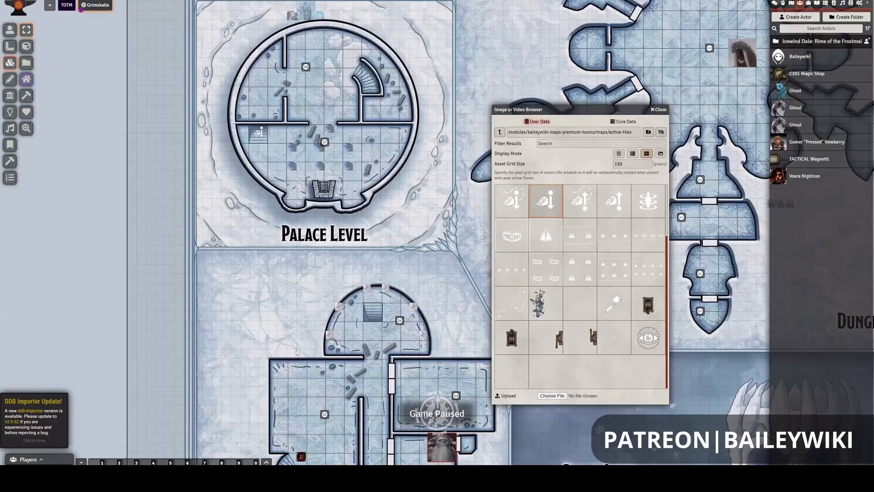
pyautogui.moveTo(296, 349); pyautogui.dragTo(294, 358)
pyautogui.moveTo(306, 211); pyautogui.dragTo(297, 257)
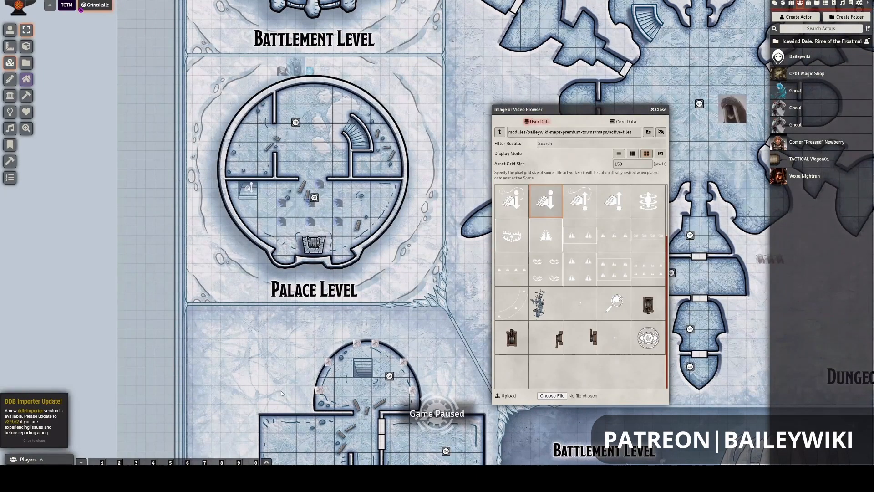
pyautogui.moveTo(281, 391); pyautogui.dragTo(274, 313)
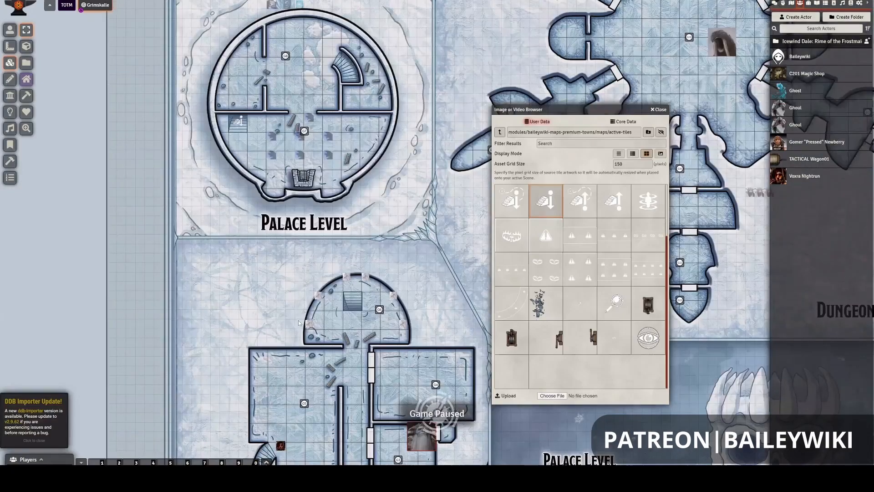
pyautogui.moveTo(384, 302); pyautogui.dragTo(368, 365)
pyautogui.moveTo(252, 224); pyautogui.dragTo(233, 301)
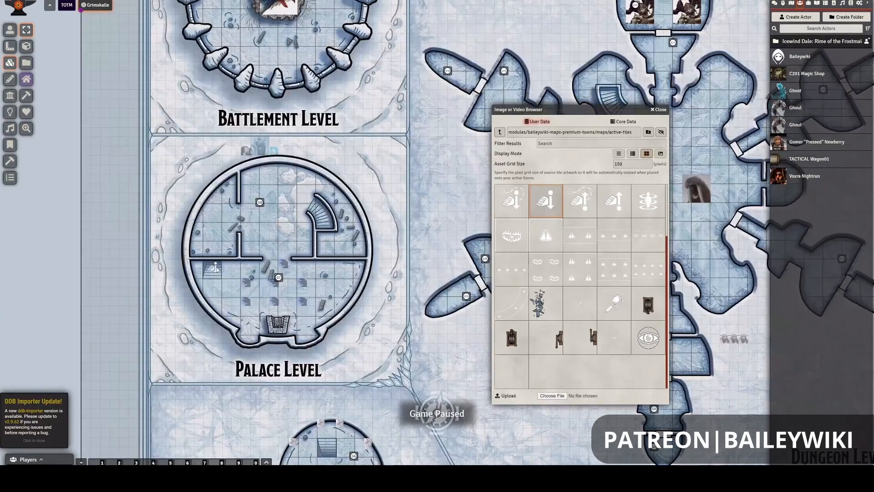
pyautogui.click(214, 269)
pyautogui.moveTo(253, 237); pyautogui.dragTo(255, 217)
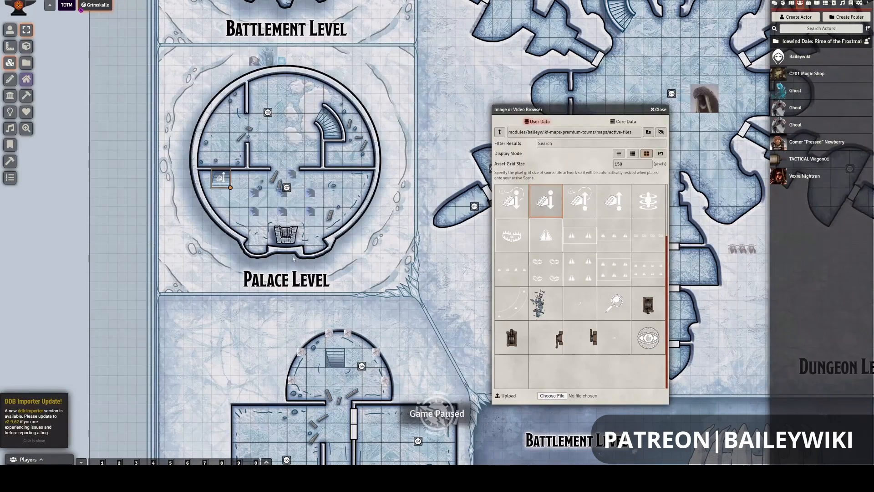
pyautogui.moveTo(298, 287); pyautogui.dragTo(328, 325)
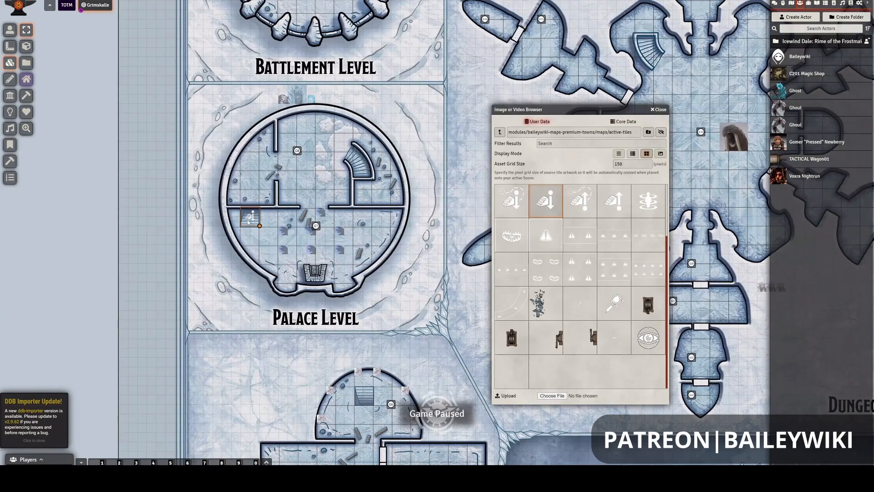
pyautogui.moveTo(334, 239); pyautogui.dragTo(345, 218)
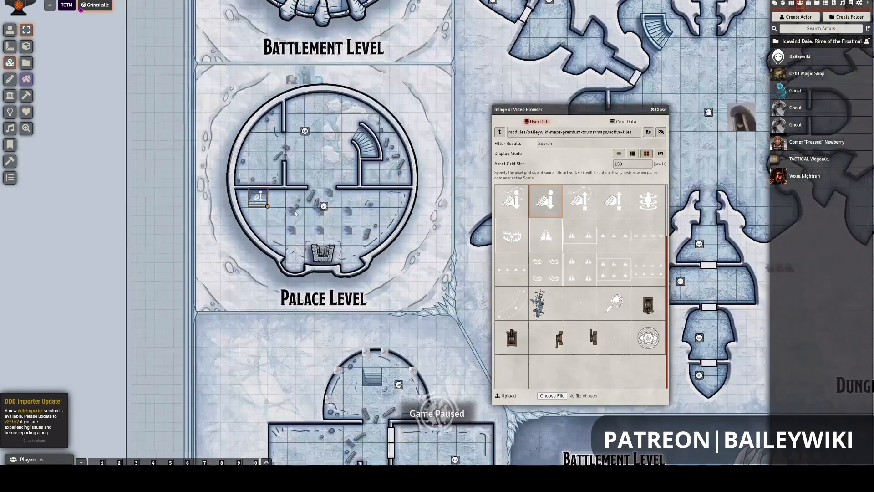
# - Open the configuration of the stair-up tile on room G5's curved staircase, keeping the image browser clear of the map's stairs
pyautogui.moveTo(292, 127); pyautogui.dragTo(311, 86)
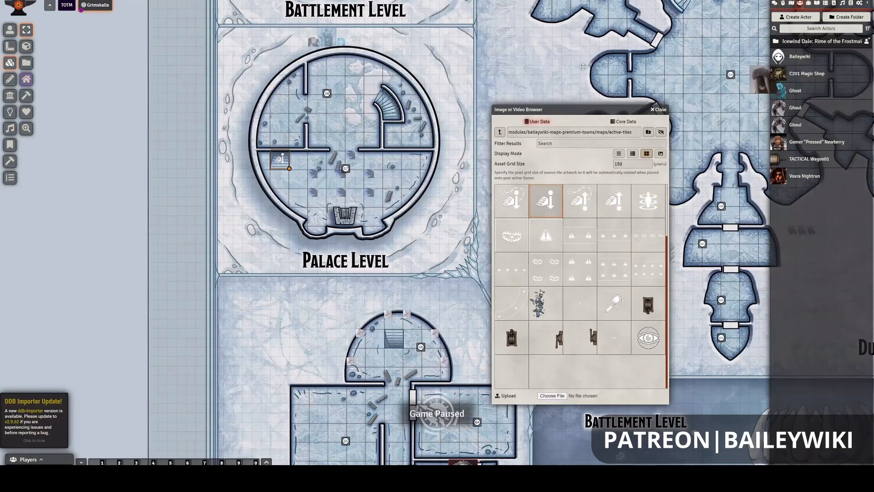
pyautogui.moveTo(585, 108); pyautogui.dragTo(579, 40)
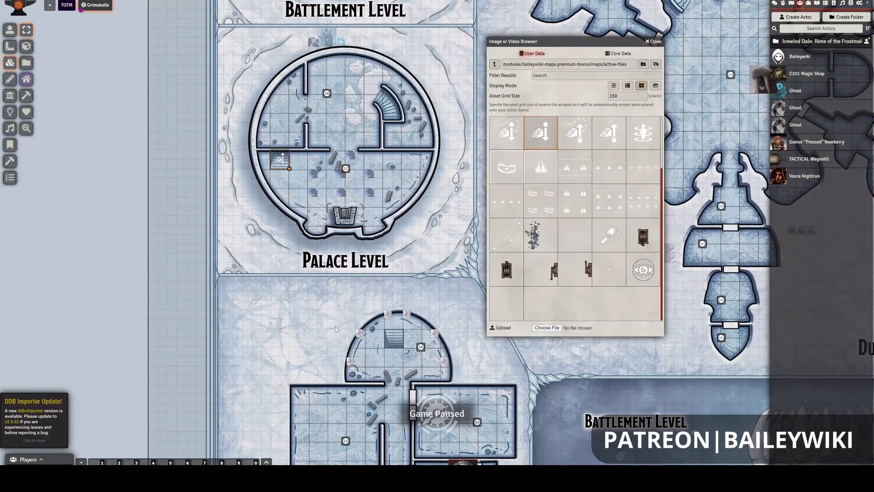
pyautogui.moveTo(340, 157); pyautogui.dragTo(334, 131)
pyautogui.moveTo(314, 329); pyautogui.dragTo(325, 171)
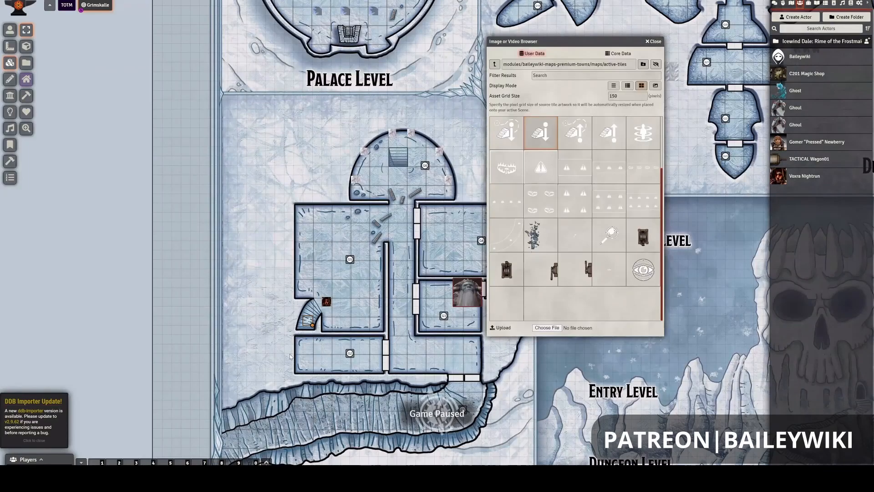
pyautogui.scroll(3, 290, 357)
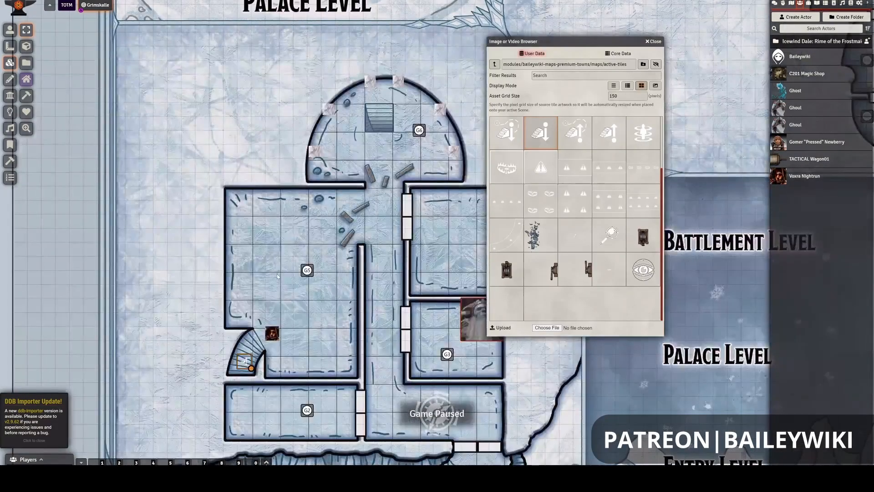
pyautogui.scroll(3, 248, 297)
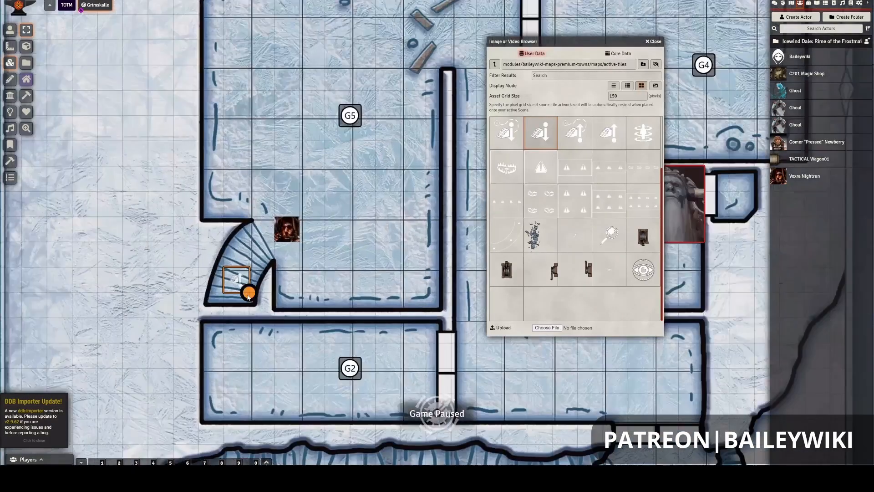
pyautogui.rightClick(240, 286)
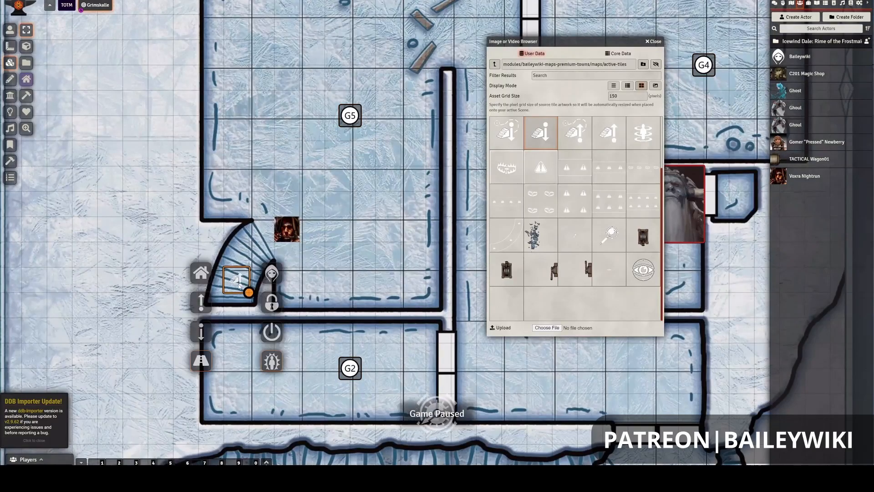
pyautogui.doubleClick(240, 286)
pyautogui.moveTo(445, 175); pyautogui.dragTo(393, 215)
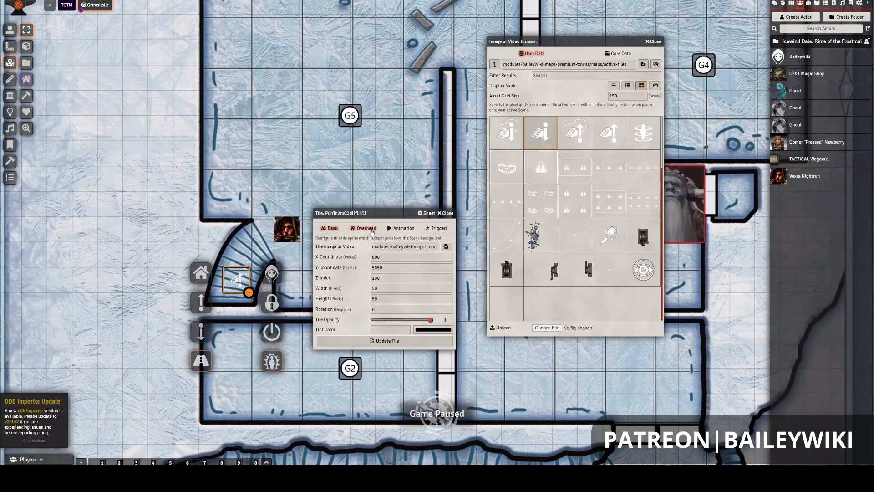
# - Set the stair-up tile's trigger to activate On Stop within Tile
pyautogui.click(371, 231)
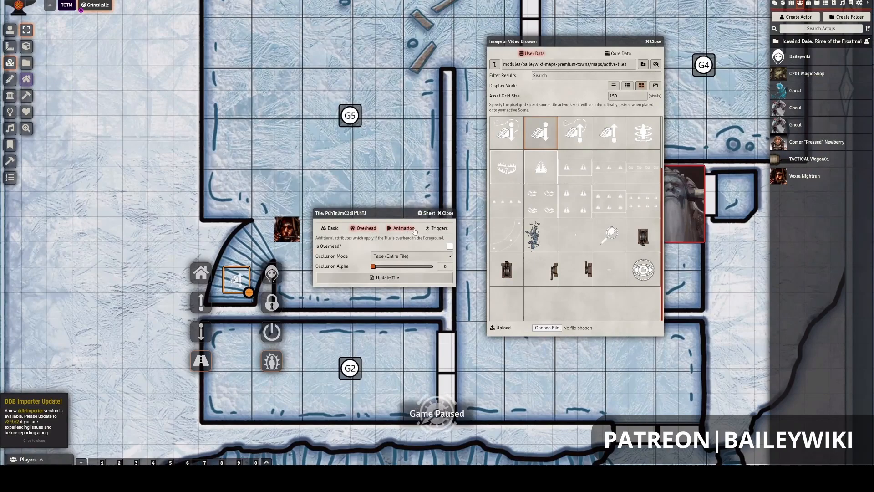
pyautogui.click(438, 229)
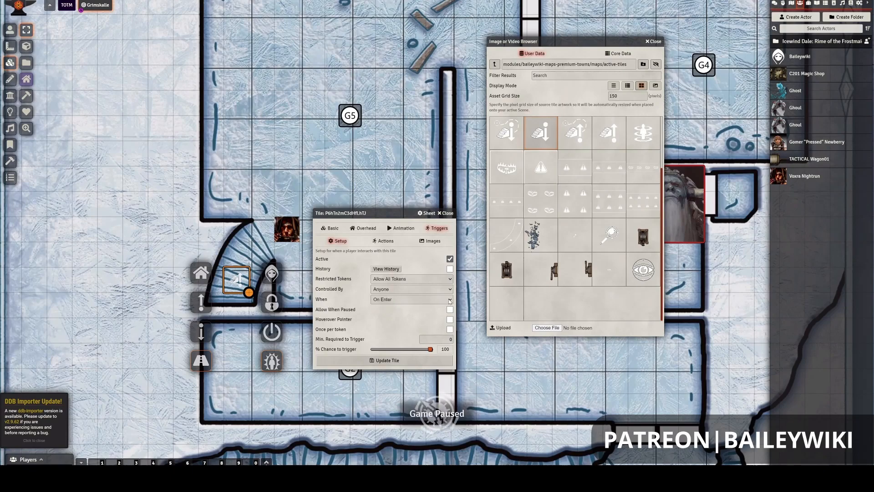
pyautogui.click(449, 299)
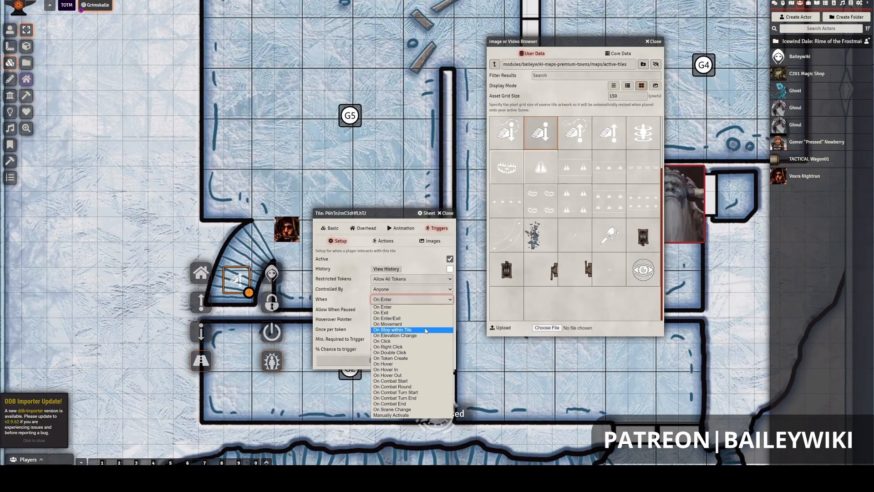
pyautogui.click(426, 330)
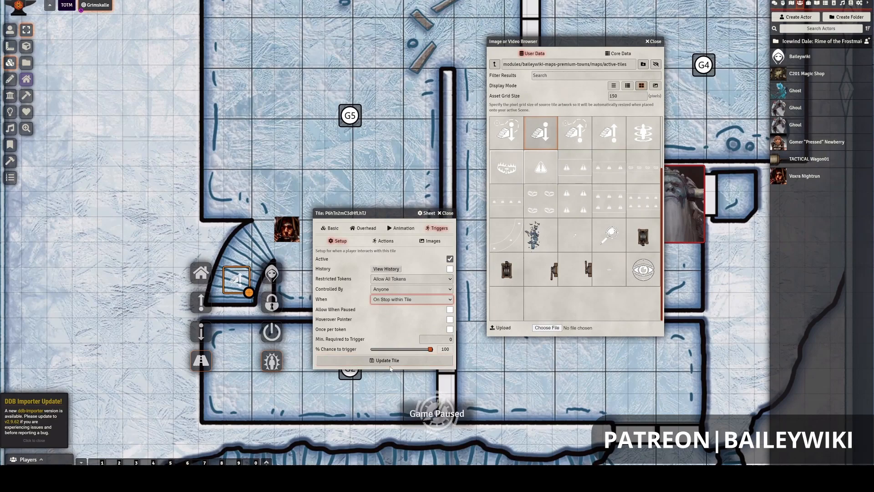
# - Add a Teleport action to the stair-up tile with Triggering Token as its entity
pyautogui.click(385, 241)
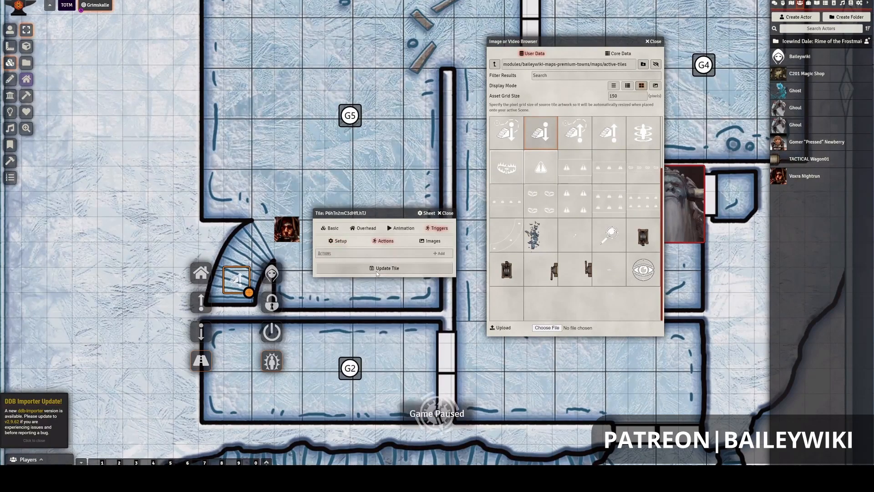
pyautogui.click(439, 253)
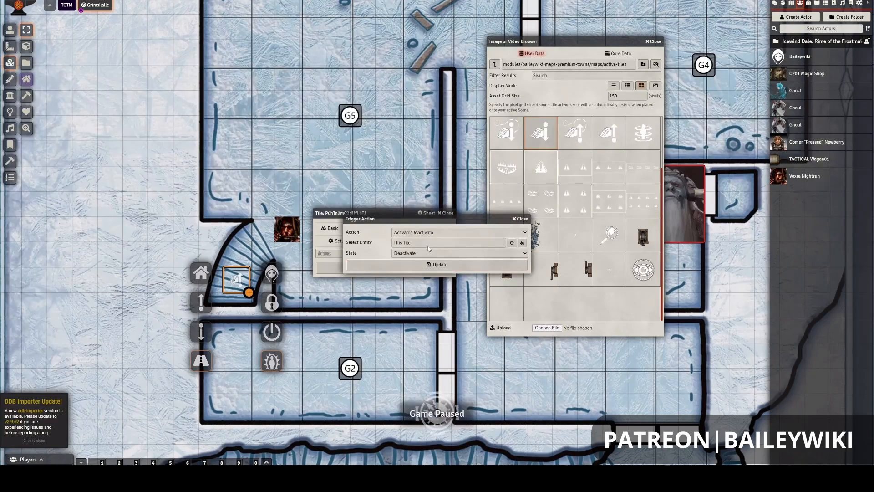
pyautogui.click(460, 232)
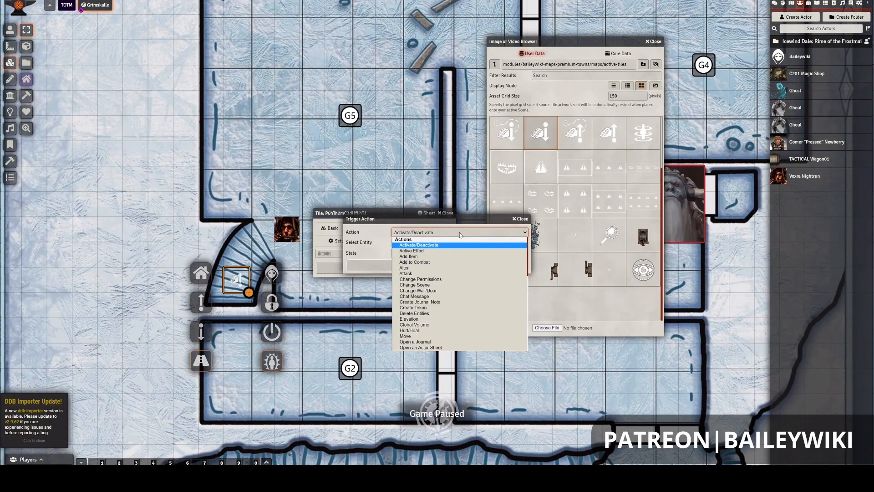
pyautogui.scroll(-10, 449, 319)
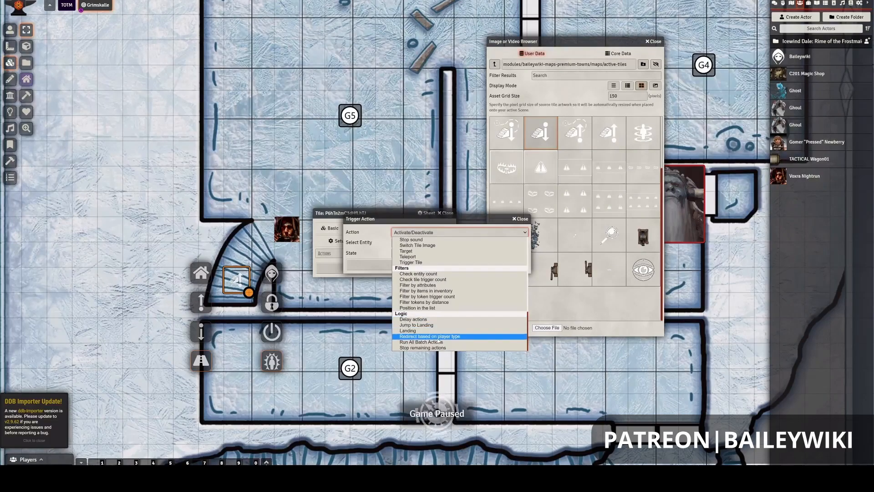
pyautogui.scroll(2, 437, 328)
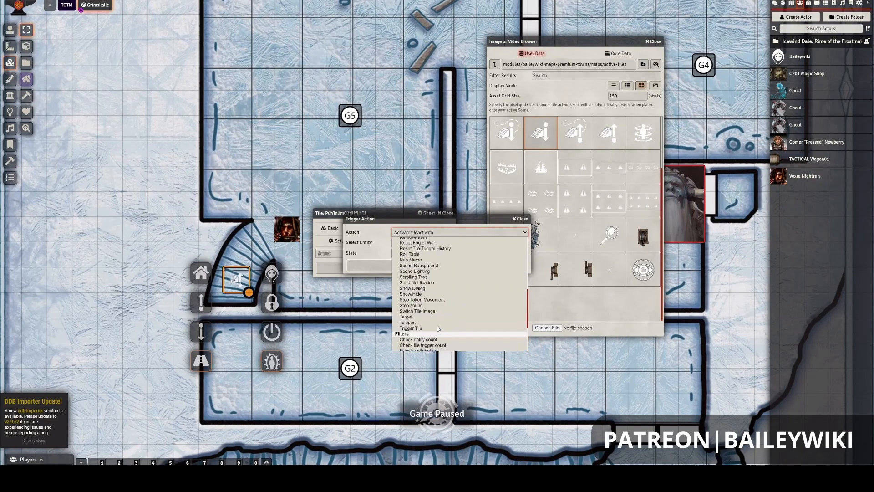
pyautogui.scroll(-2, 438, 328)
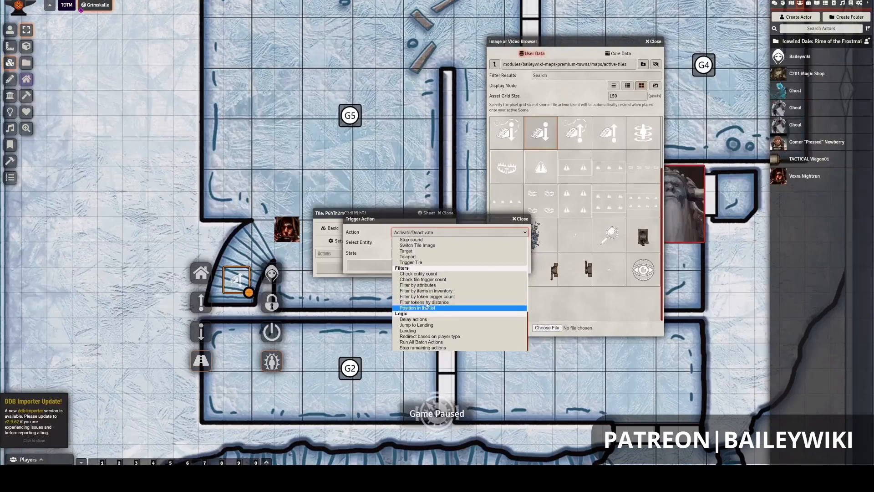
pyautogui.scroll(4, 425, 309)
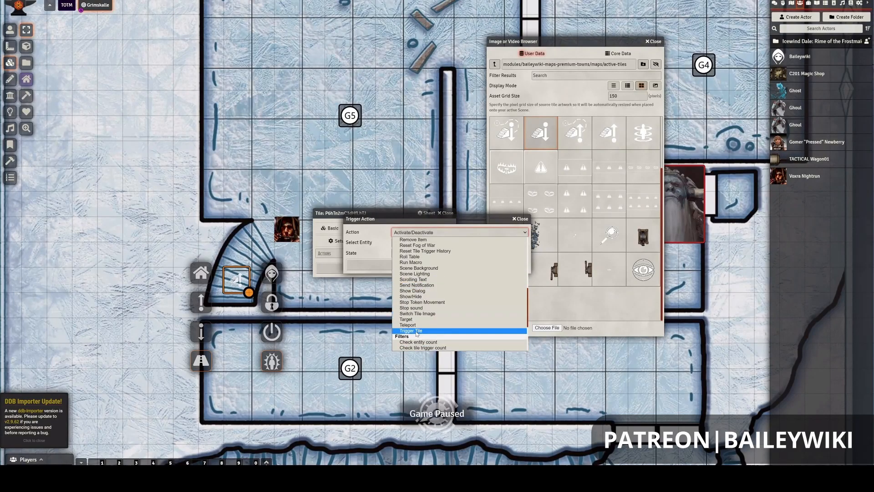
pyautogui.click(417, 326)
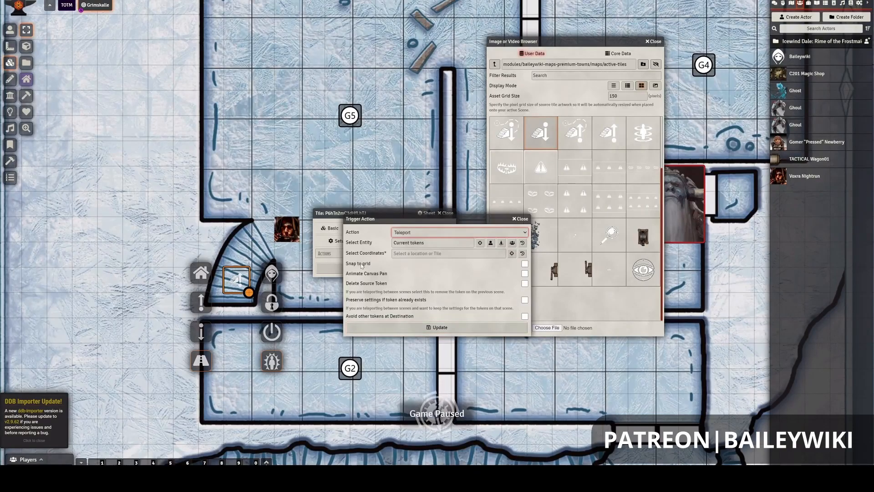
pyautogui.click(490, 243)
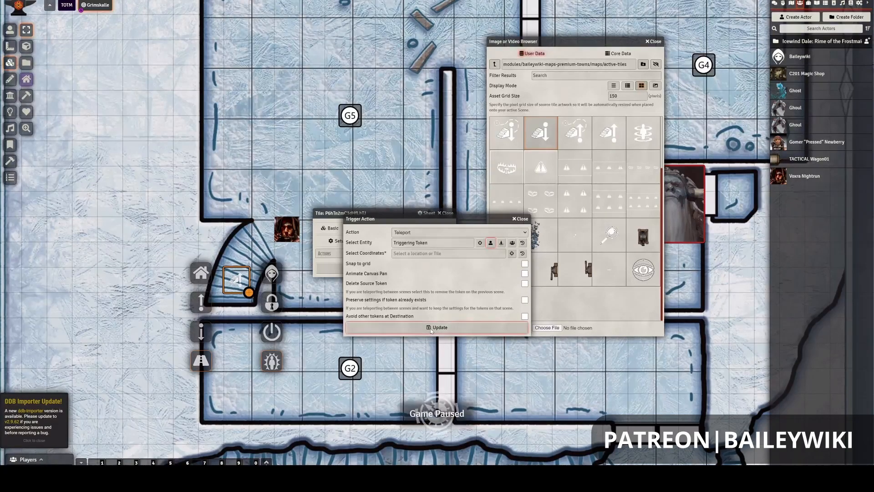
# - Pick the stair-down tile on room G7's square staircase, on the Palace Level, as the teleport destination
pyautogui.click(512, 254)
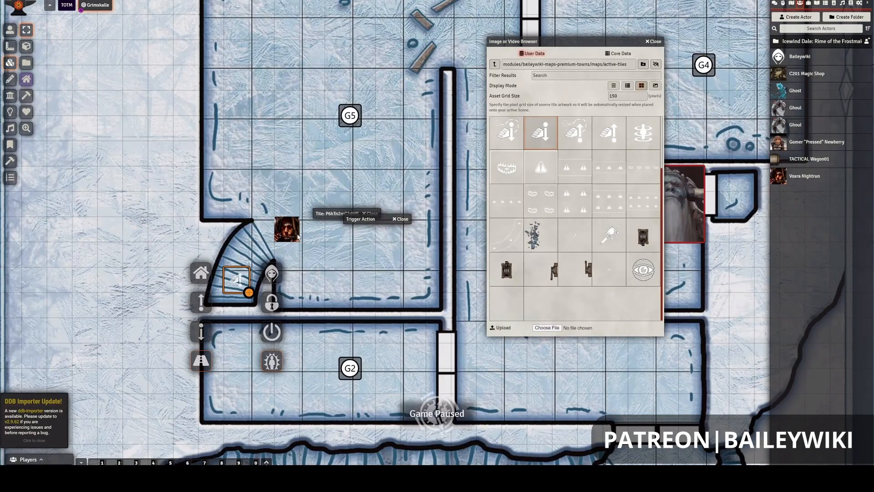
pyautogui.scroll(-7, 297, 143)
pyautogui.moveTo(235, 94); pyautogui.dragTo(238, 196)
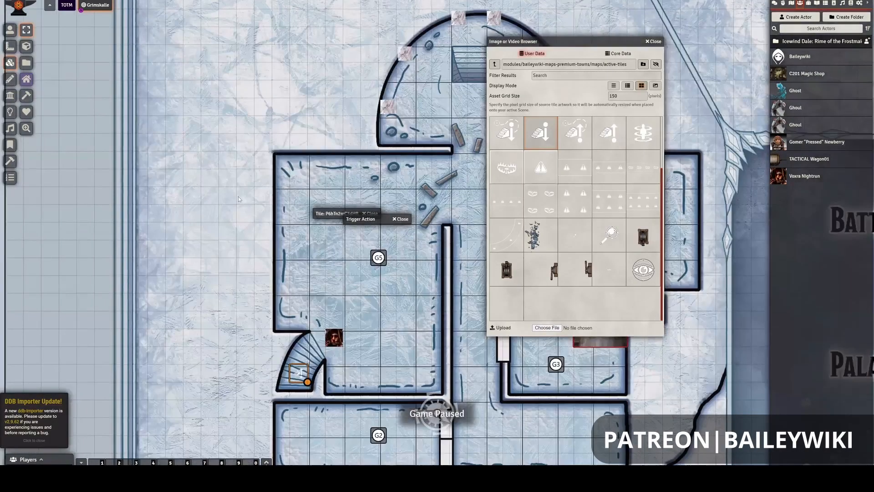
pyautogui.moveTo(244, 158); pyautogui.dragTo(240, 337)
pyautogui.moveTo(234, 159); pyautogui.dragTo(235, 254)
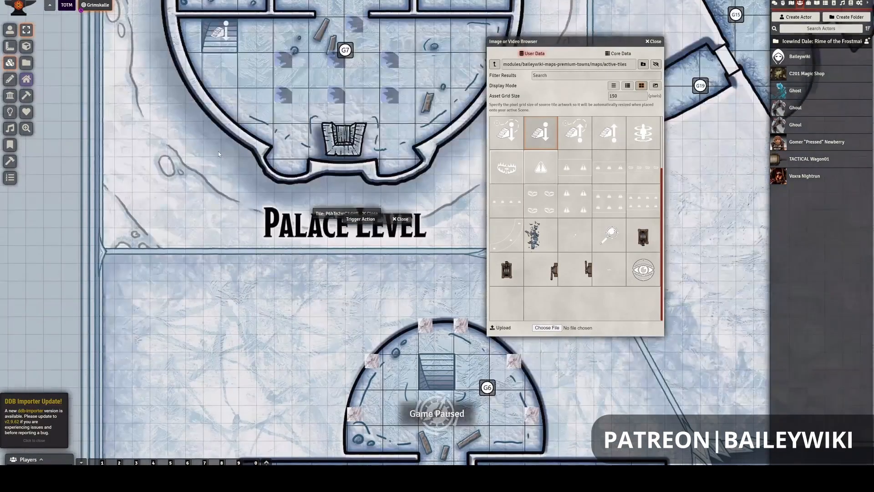
pyautogui.moveTo(218, 153); pyautogui.dragTo(216, 268)
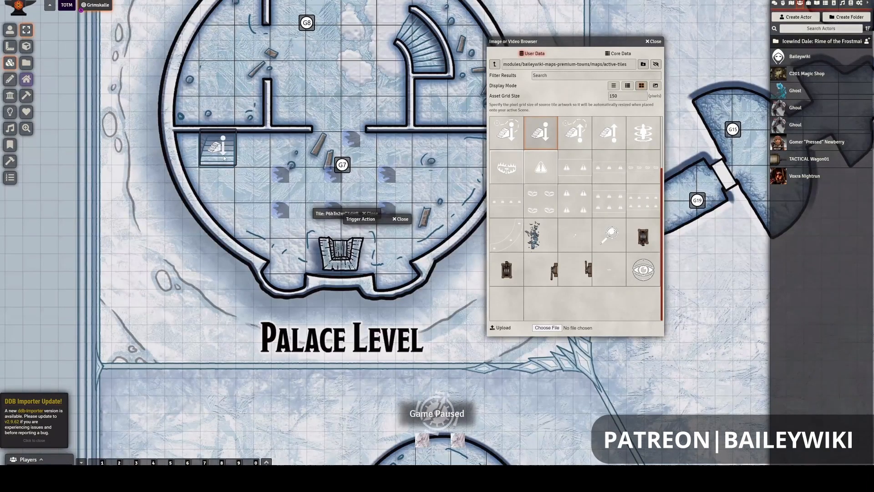
pyautogui.doubleClick(222, 158)
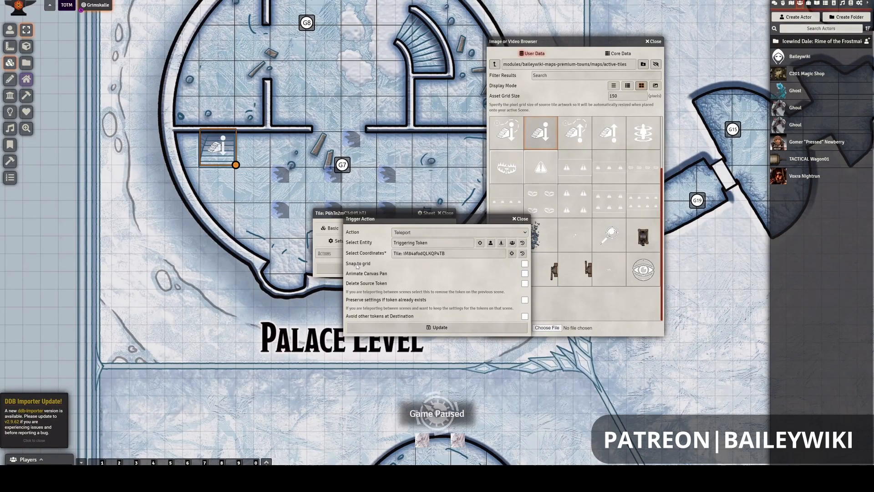
# - Enable Snap to grid for the teleport, then save the action and the stair-up tile's settings
pyautogui.click(524, 264)
pyautogui.click(428, 327)
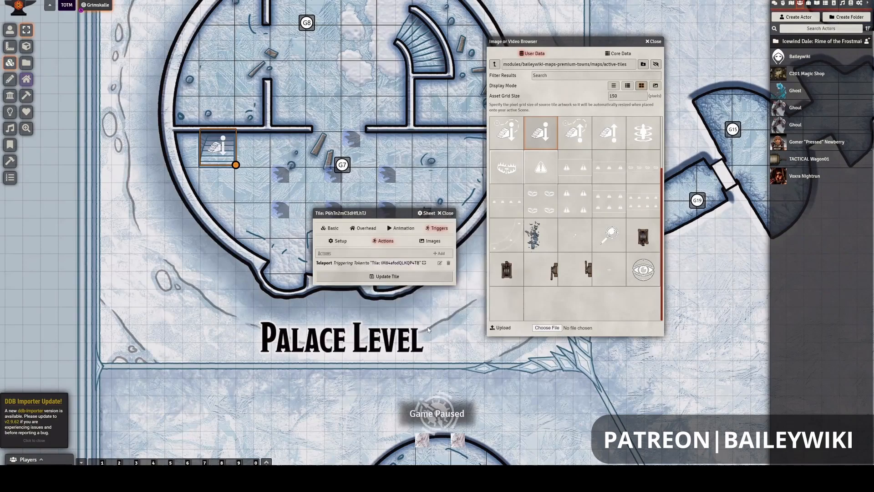
pyautogui.click(392, 278)
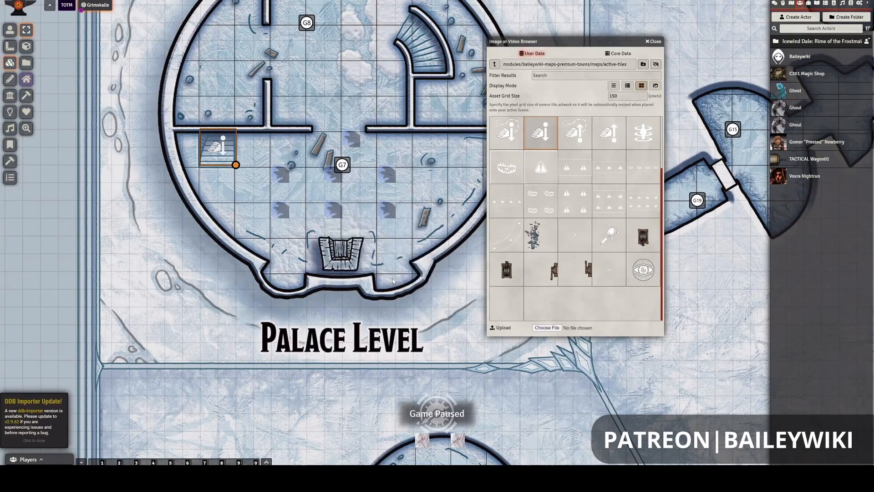
# - Test the teleport by moving the character token in room G5 onto the stair-up tile, stepping off the stairs in room G7
pyautogui.moveTo(319, 283); pyautogui.dragTo(326, 129)
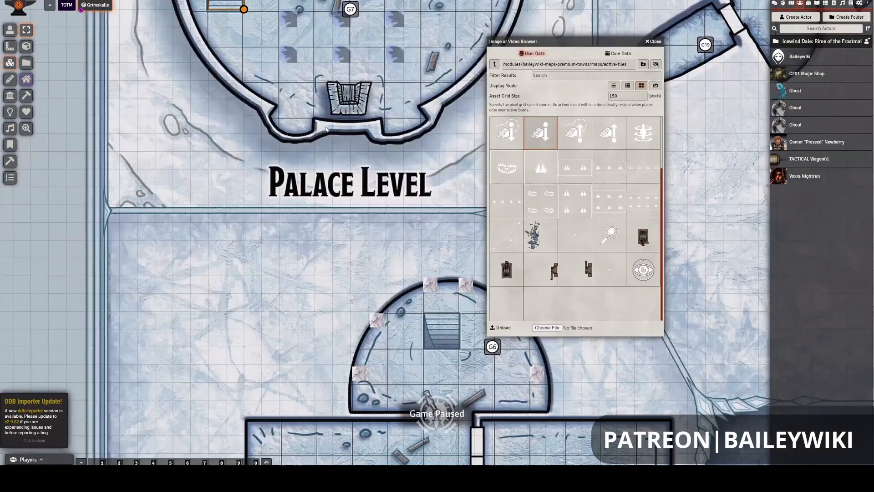
pyautogui.moveTo(335, 369); pyautogui.dragTo(337, 50)
pyautogui.moveTo(278, 325); pyautogui.dragTo(321, 199)
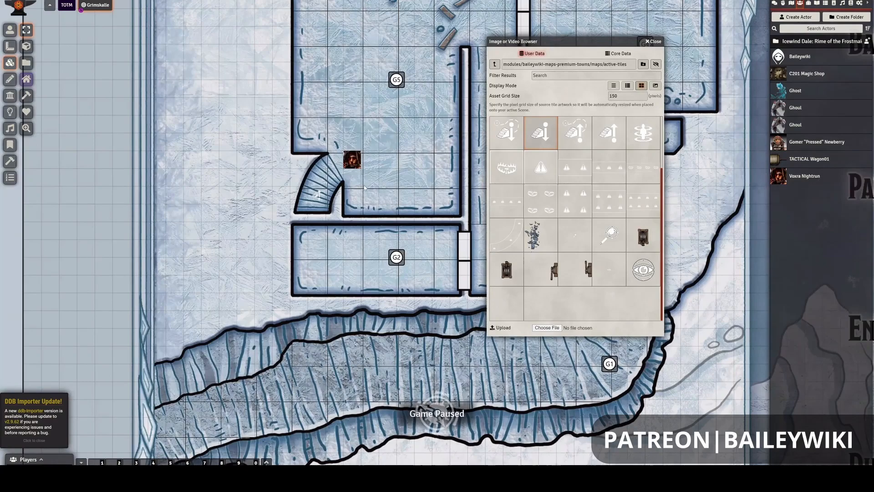
pyautogui.click(9, 29)
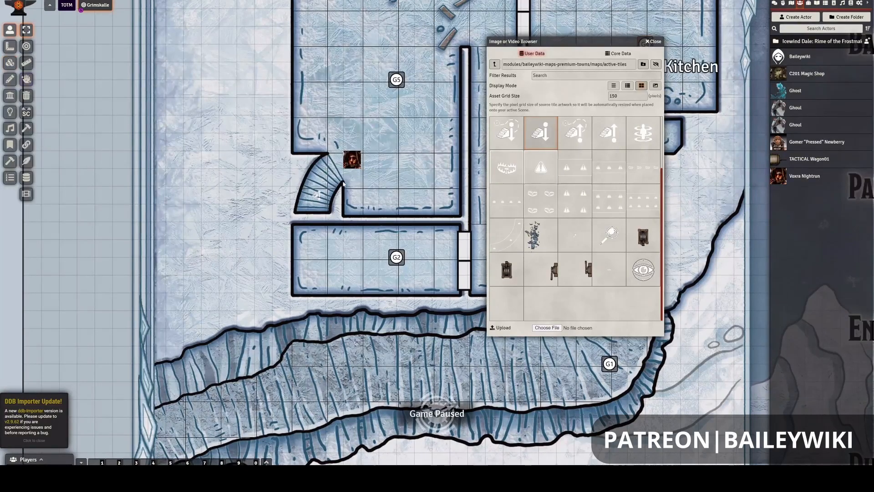
pyautogui.click(353, 162)
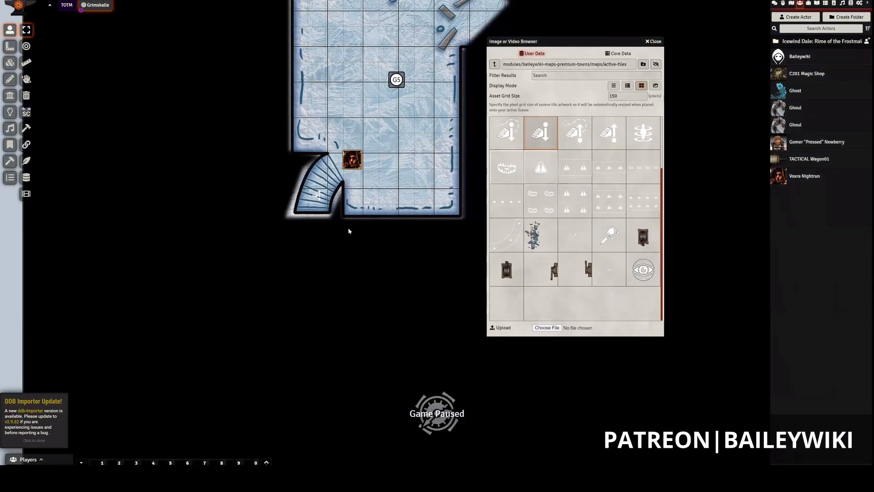
pyautogui.press('Left')
pyautogui.press('Down')
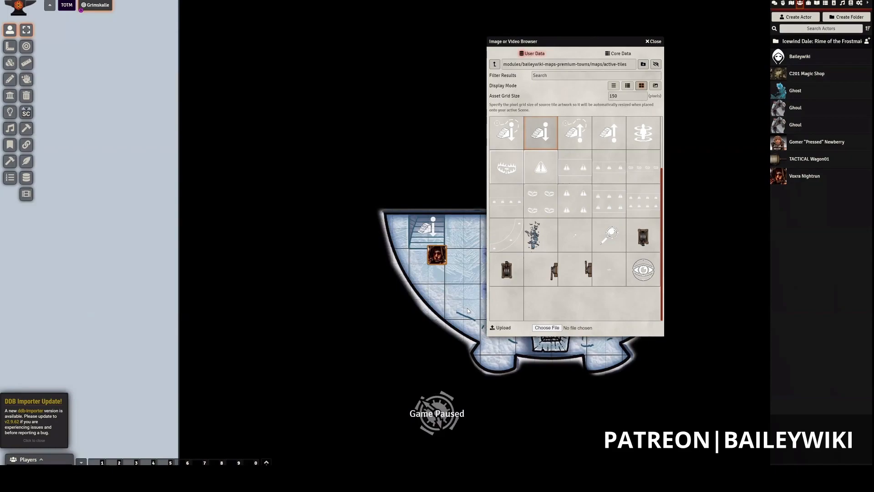
pyautogui.press('Down')
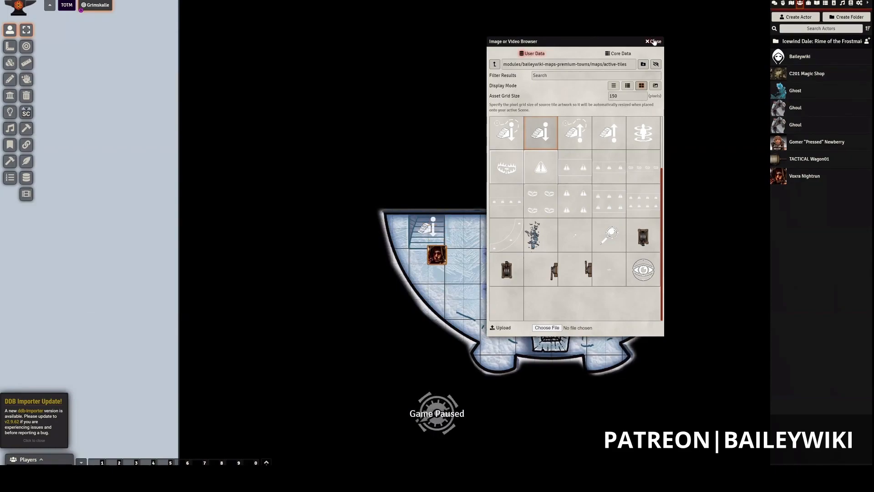
pyautogui.moveTo(364, 155); pyautogui.dragTo(209, 139)
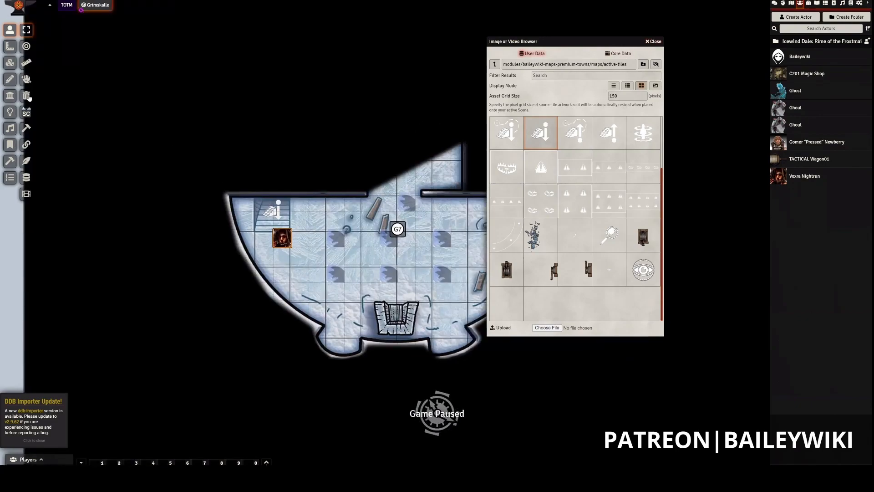
# - Set the stair-down tile on room G7's square staircase to trigger On Stop within Tile
pyautogui.click(9, 79)
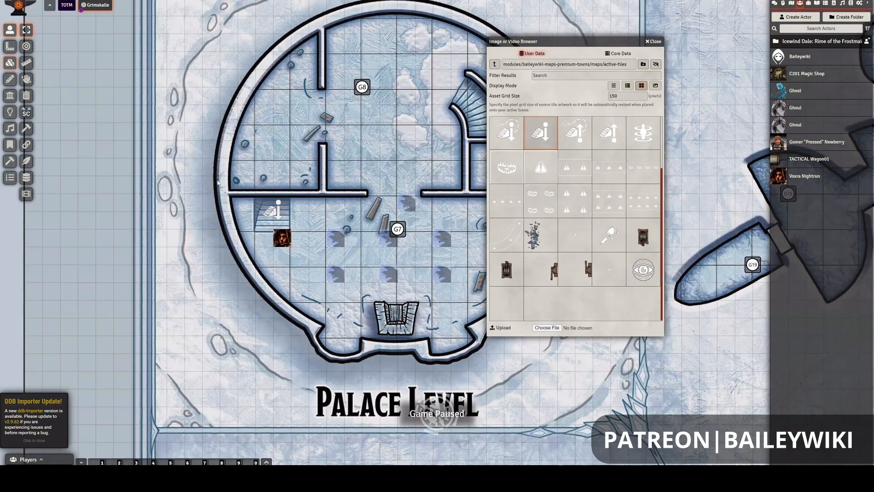
pyautogui.click(9, 62)
pyautogui.click(290, 227)
pyautogui.click(290, 228)
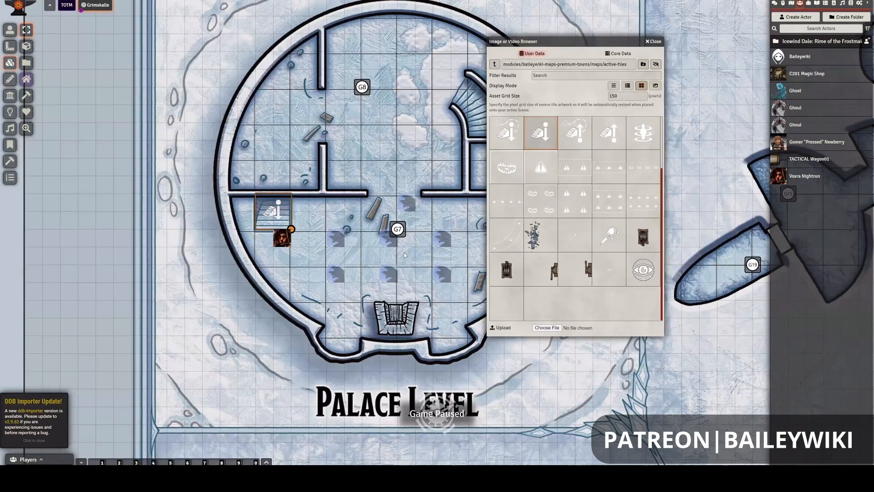
pyautogui.rightClick(273, 213)
pyautogui.rightClick(273, 213)
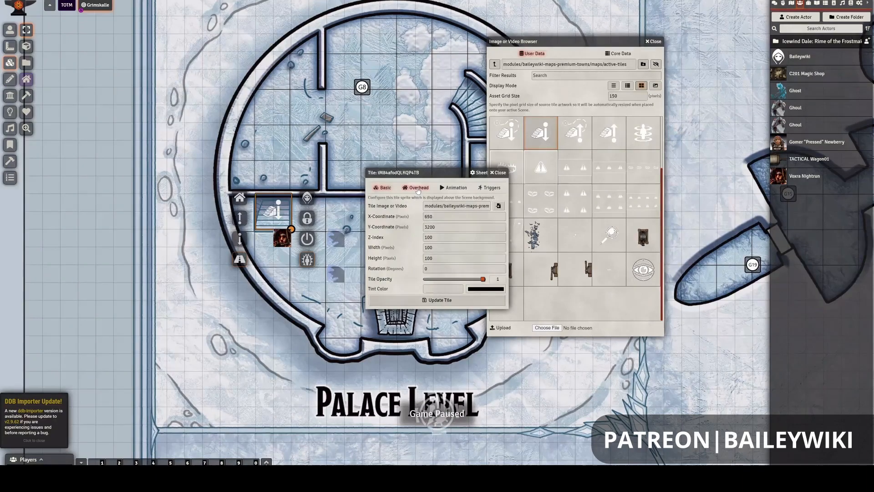
pyautogui.click(485, 189)
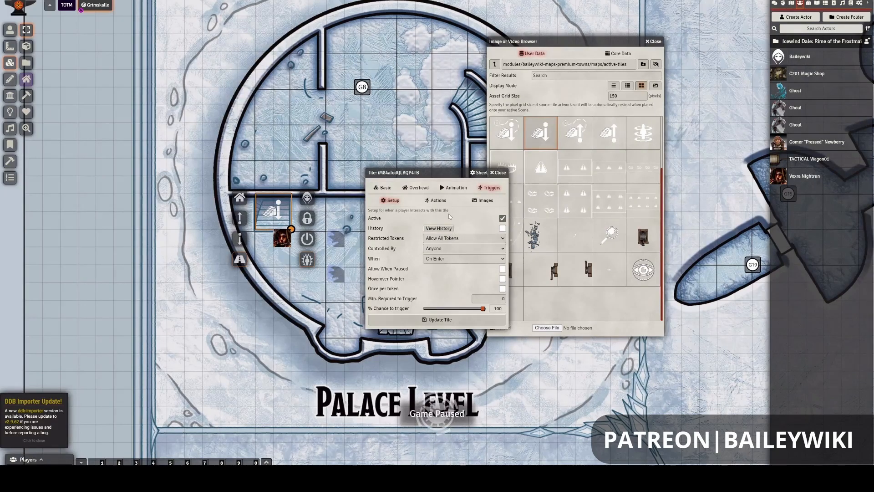
pyautogui.click(436, 201)
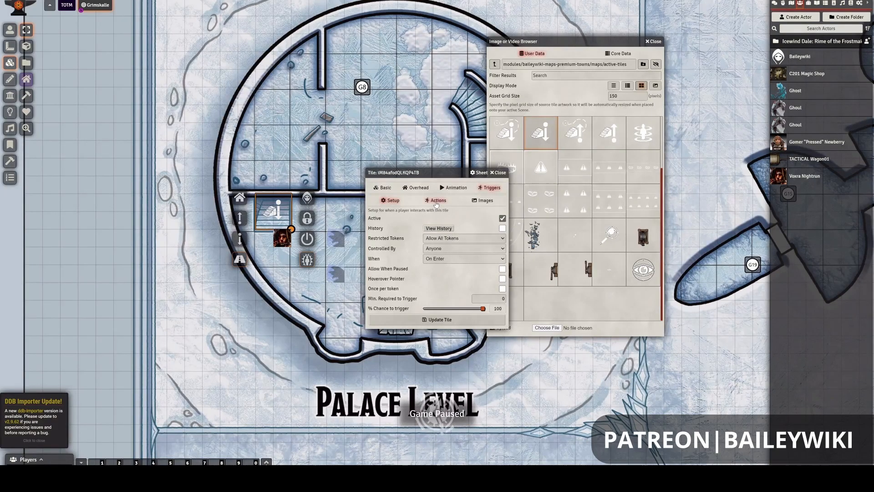
pyautogui.click(392, 200)
pyautogui.click(432, 259)
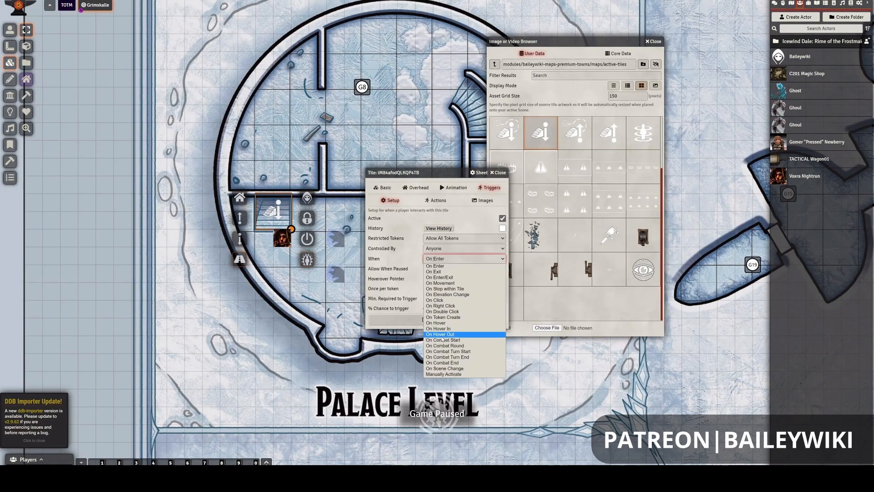
pyautogui.click(446, 289)
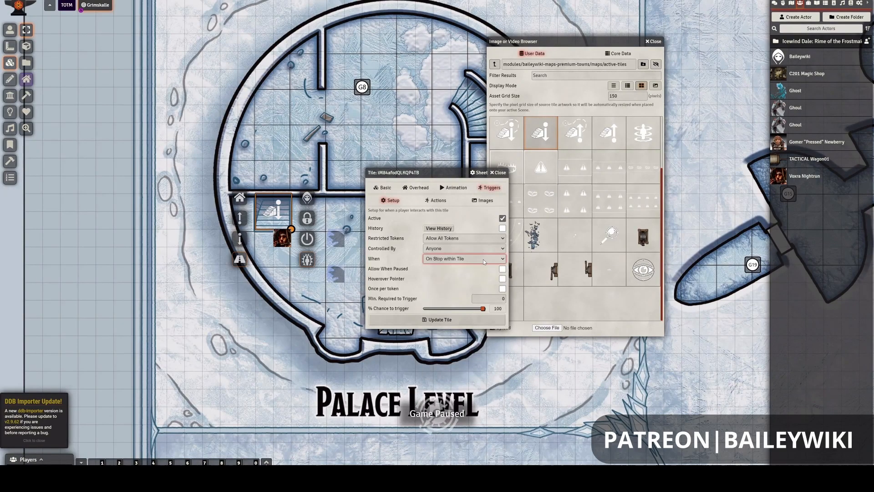
pyautogui.click(461, 208)
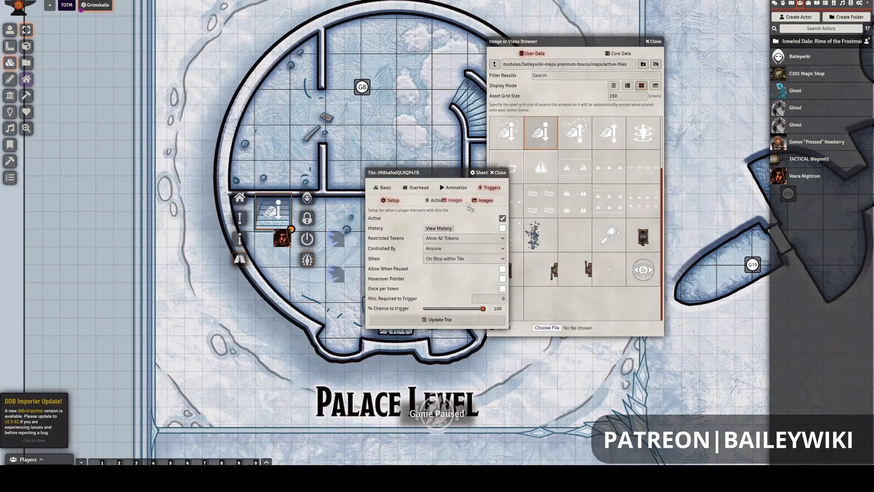
# - Add a Teleport action to the stair-down tile with Triggering Token as its entity and Snap to grid enabled
pyautogui.click(438, 201)
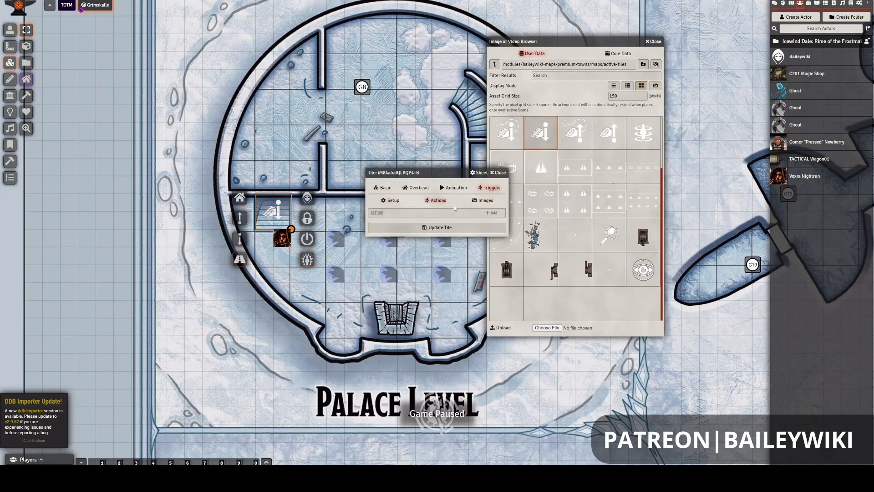
pyautogui.click(491, 213)
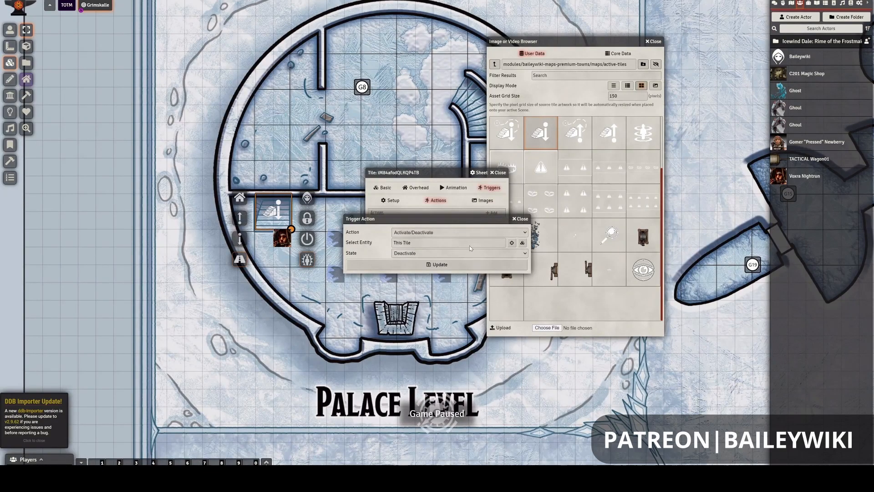
pyautogui.click(469, 231)
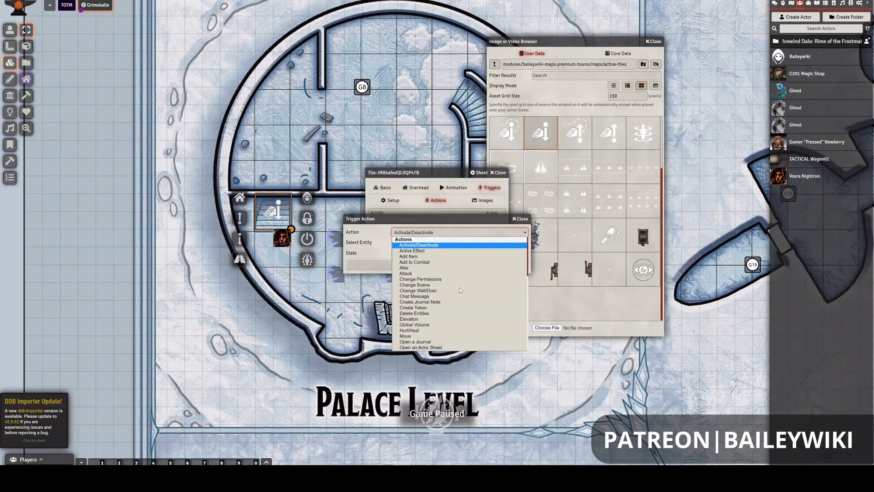
pyautogui.scroll(-5, 460, 292)
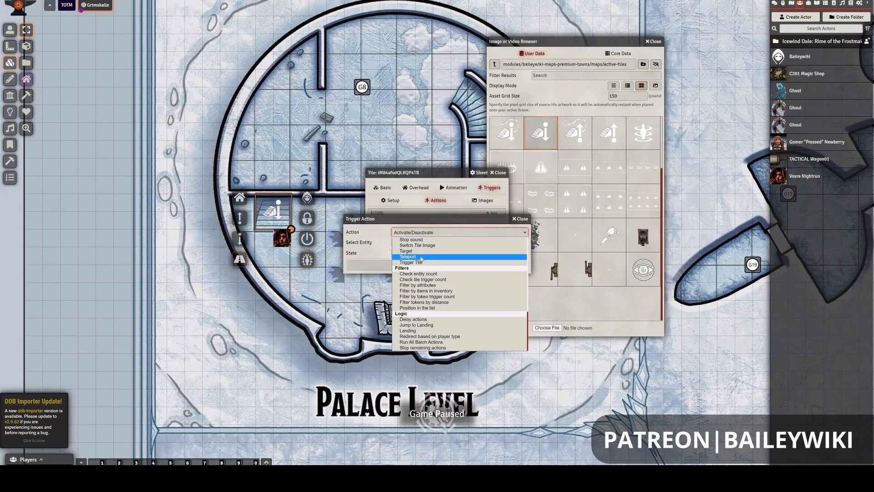
pyautogui.click(417, 257)
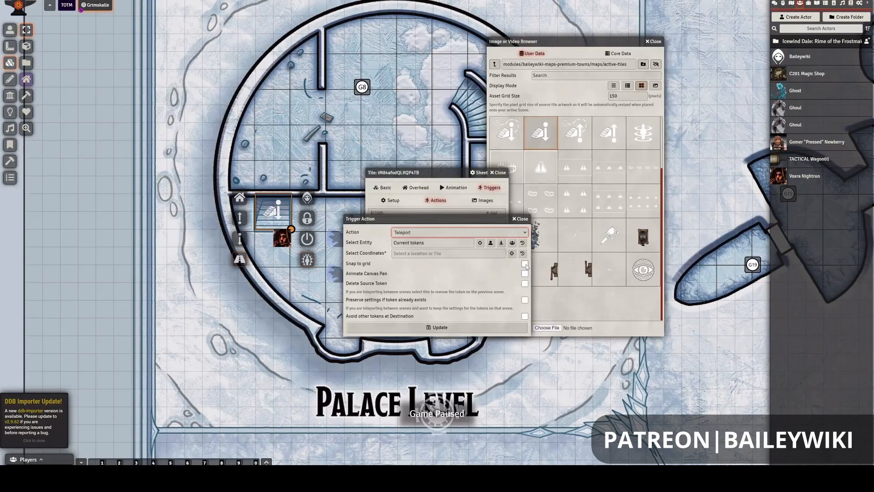
pyautogui.click(490, 243)
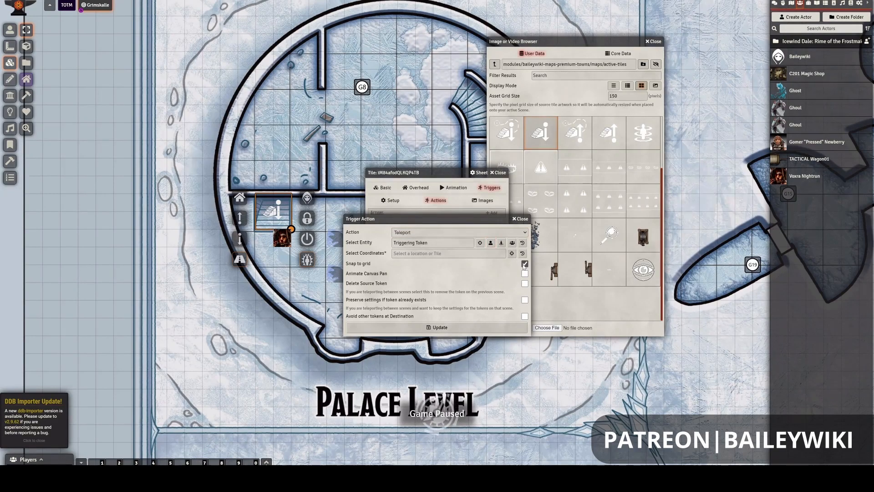
pyautogui.click(524, 264)
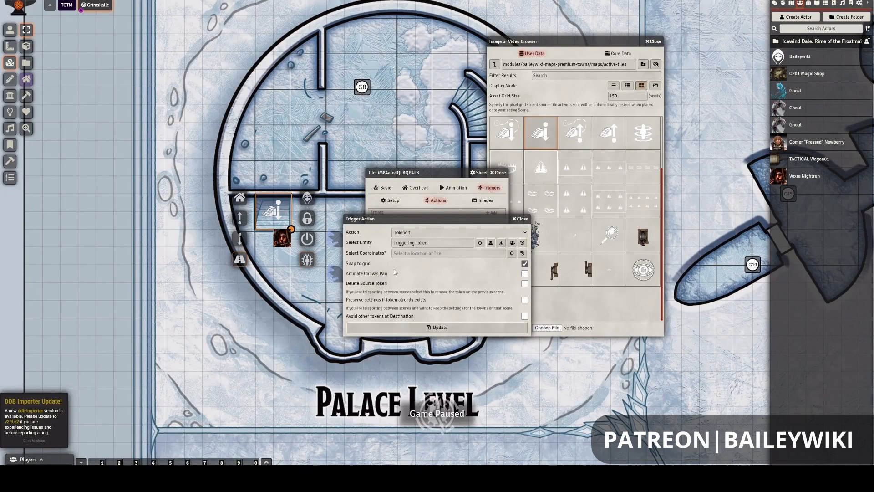
# - Pick the stair-up tile on room G5's curved staircase as the teleport destination, then save the action and the stair-down tile's settings
pyautogui.click(512, 253)
pyautogui.moveTo(314, 437); pyautogui.dragTo(310, 133)
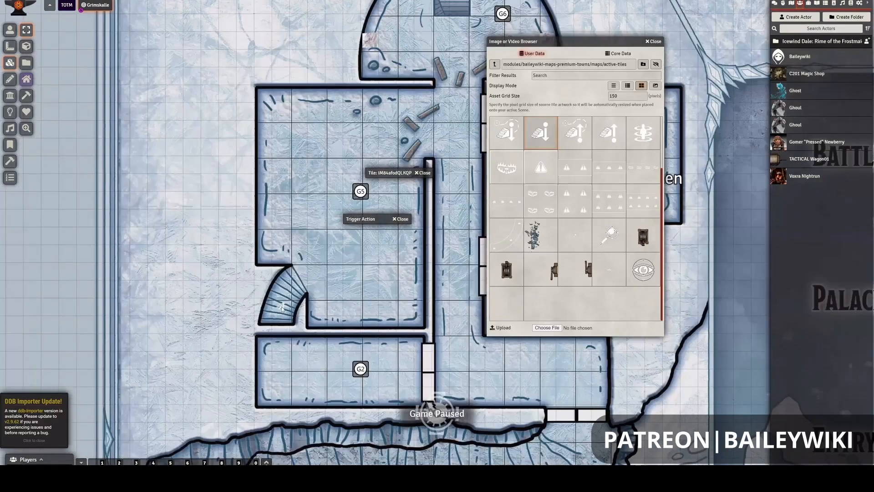
pyautogui.click(282, 308)
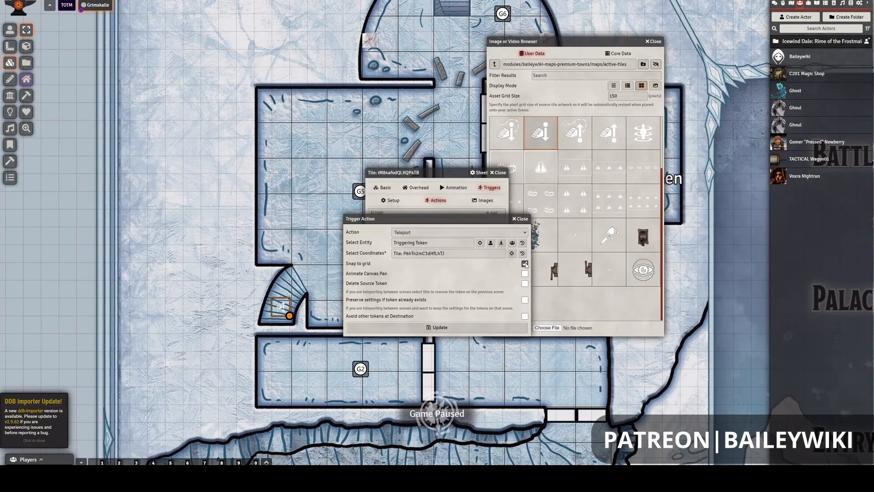
pyautogui.click(440, 327)
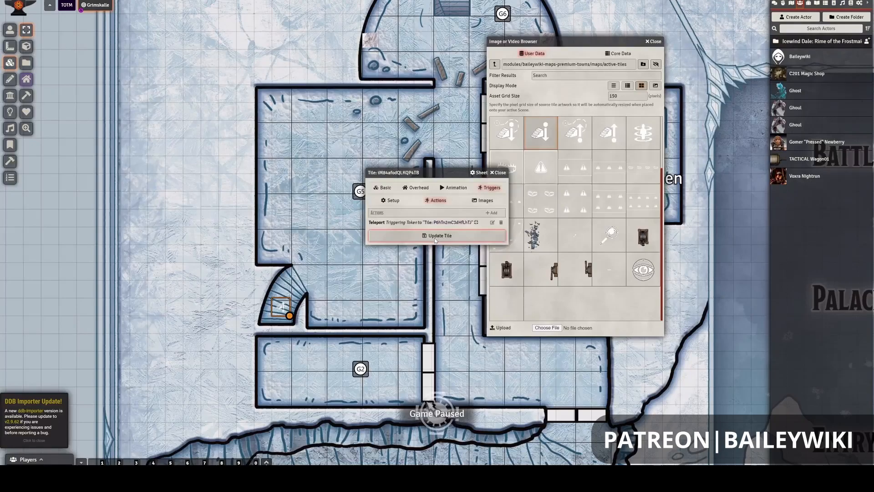
pyautogui.click(435, 235)
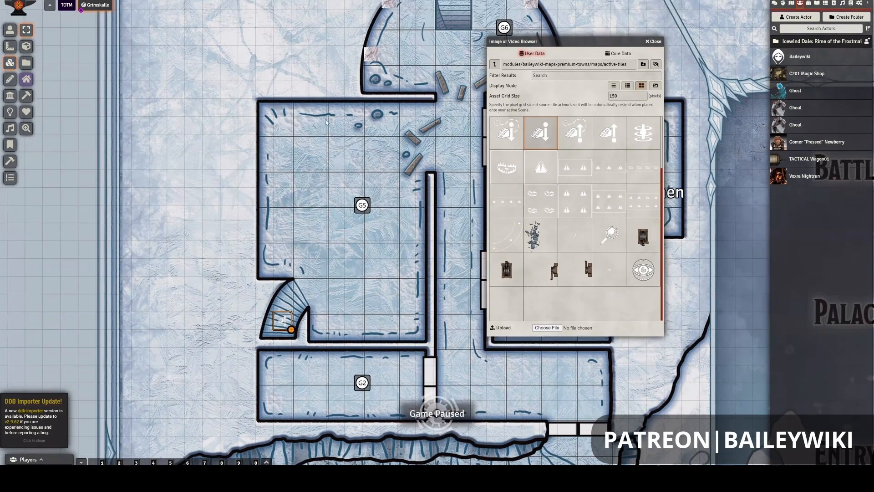
# - Test the return teleport by moving the character token in room G7 onto the stair-down tile
pyautogui.moveTo(326, 122); pyautogui.dragTo(336, 410)
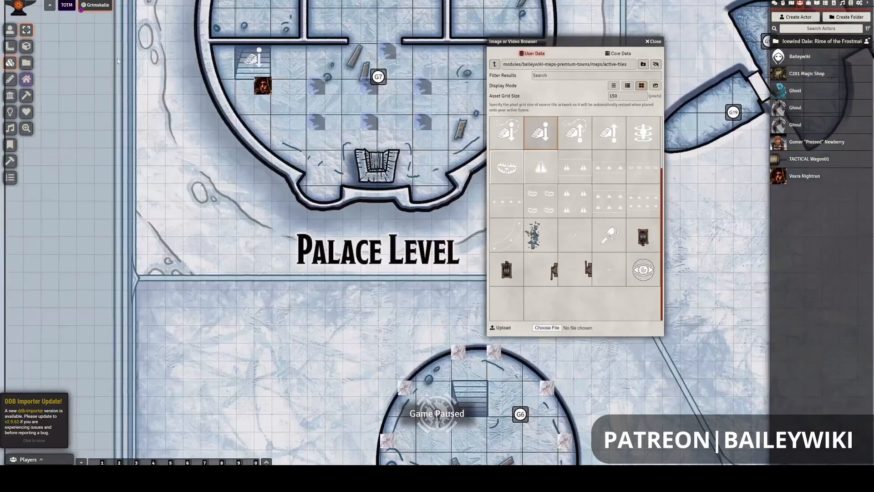
pyautogui.click(9, 33)
pyautogui.click(264, 86)
pyautogui.press('Down')
pyautogui.press('Up')
pyautogui.press('Up')
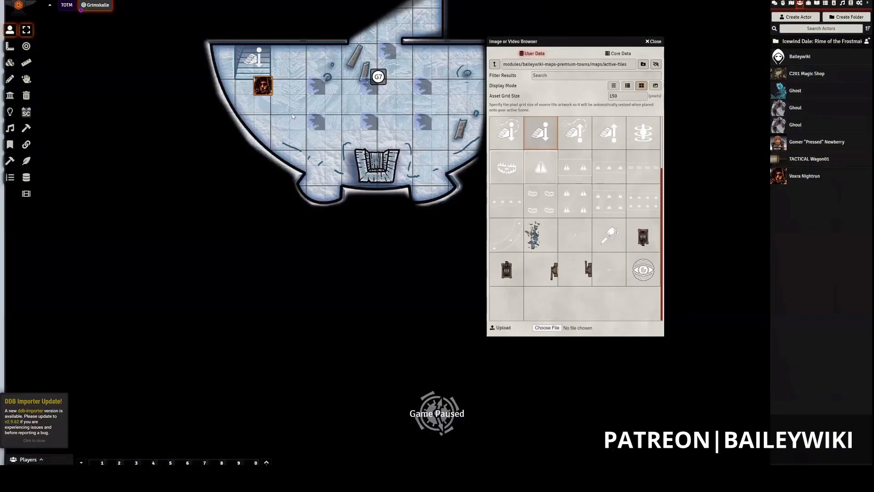
pyautogui.press('Up')
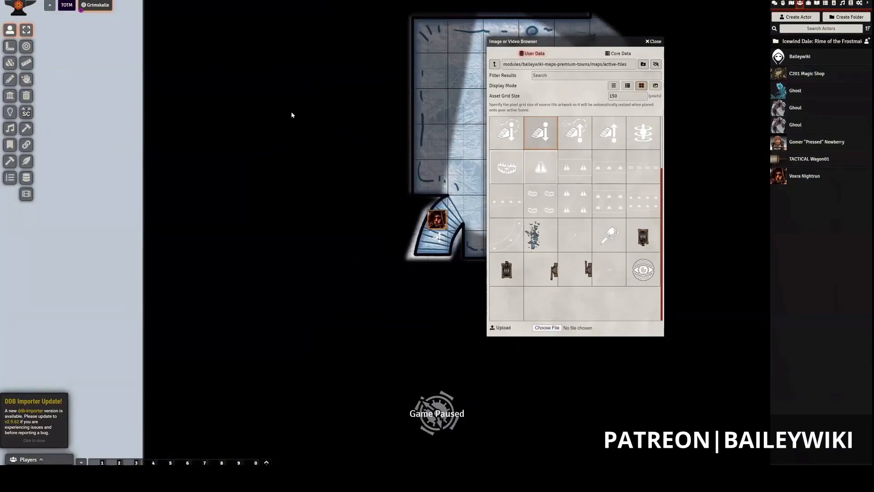
# - Test both stair tiles by moving the token back and forth between the staircases of rooms G5 and G7
pyautogui.press('Down')
pyautogui.press('Up')
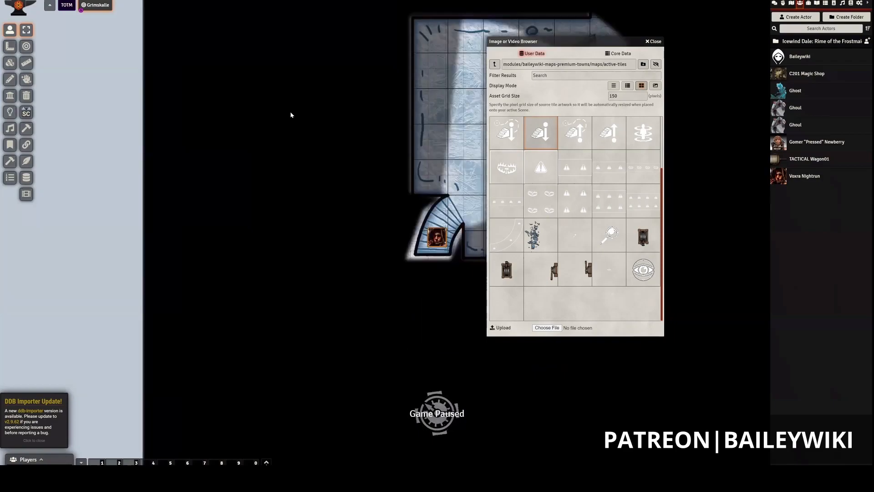
pyautogui.press('Right')
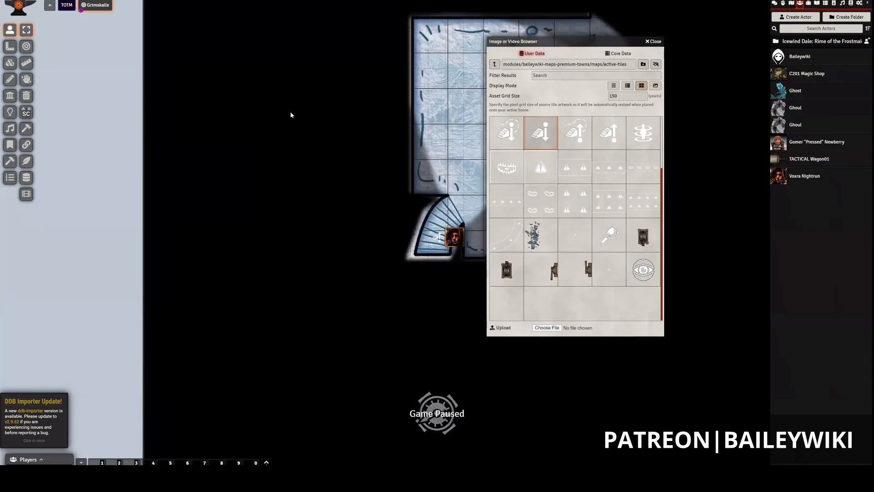
pyautogui.press('Down')
pyautogui.press('Up')
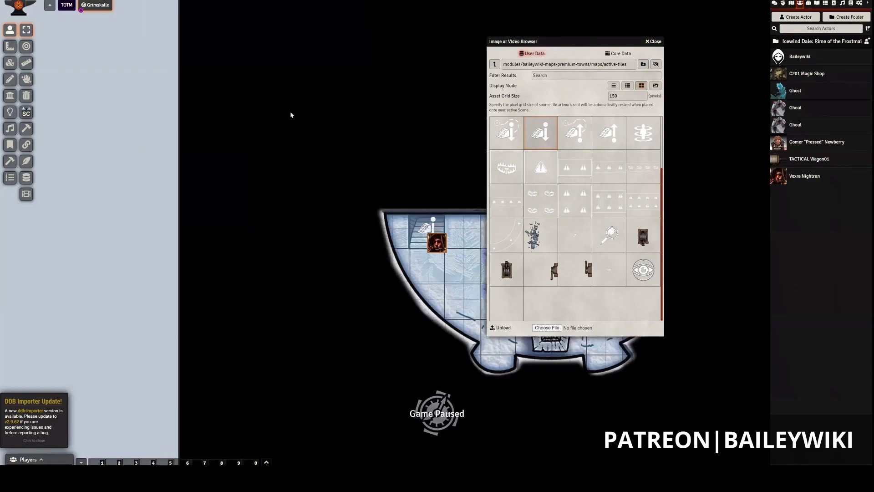
pyautogui.press('Up')
pyautogui.press('Down')
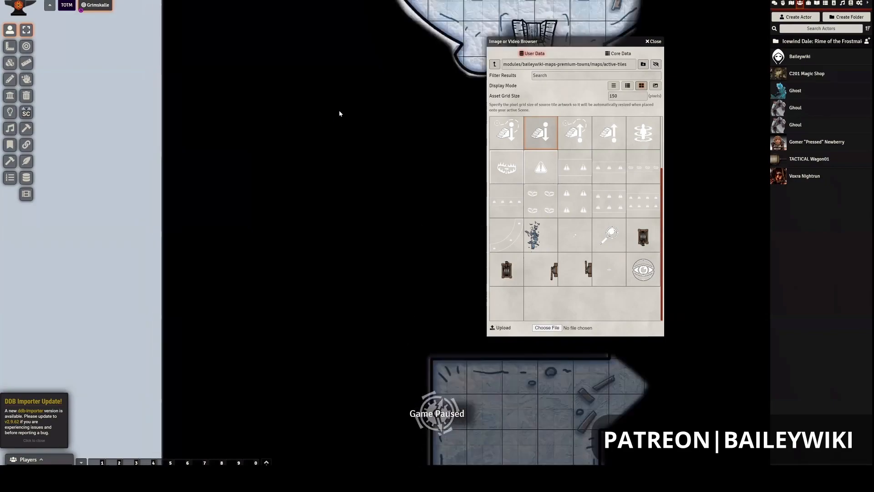
# - Move the file browser clear of room G7, then walk the token around the room and back onto the stair-down tile
pyautogui.moveTo(665, 87); pyautogui.dragTo(781, 217)
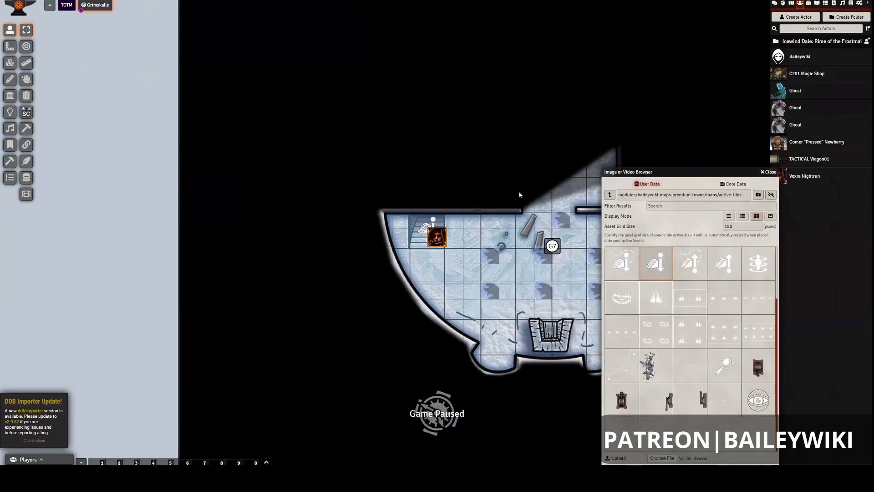
pyautogui.press('Down')
pyautogui.press('Right')
pyautogui.press('Right')
pyautogui.press('Right')
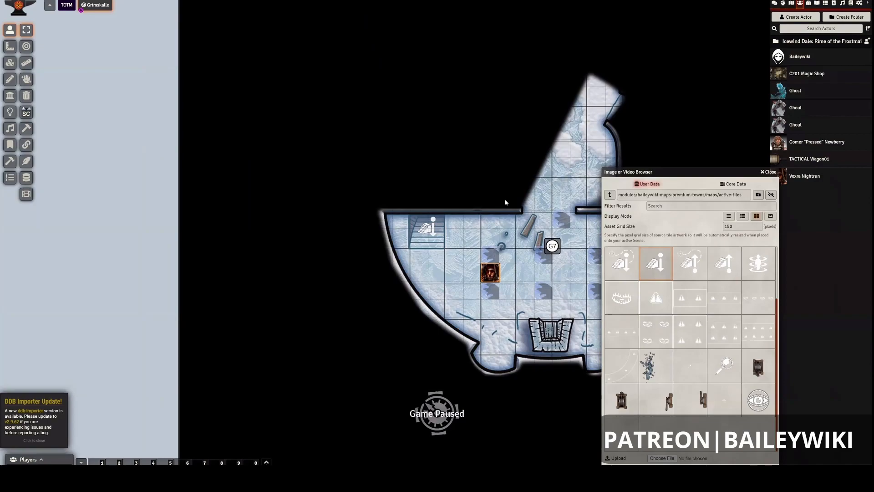
pyautogui.press('Left')
pyautogui.press('Left')
pyautogui.press('Up')
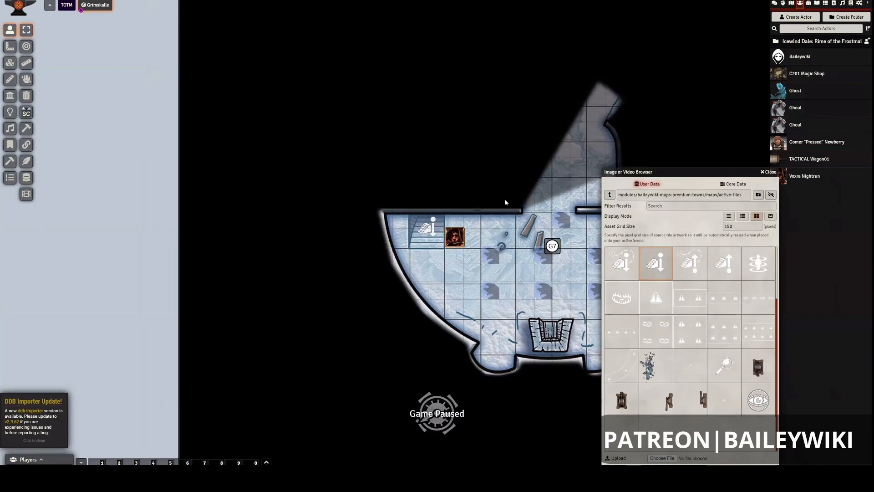
pyautogui.press('Up')
pyautogui.press('Left')
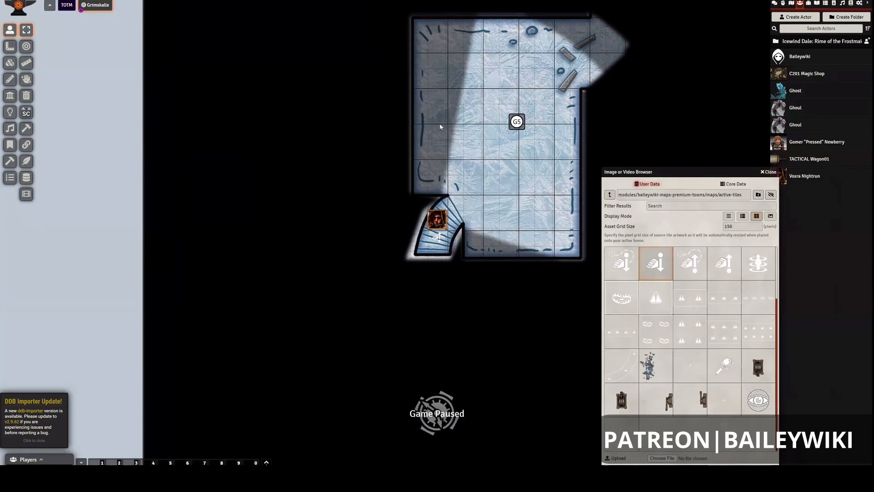
# - Add a second trigger action to the stair tile on room G5's curved staircase and set it to Play sound file
pyautogui.click(9, 62)
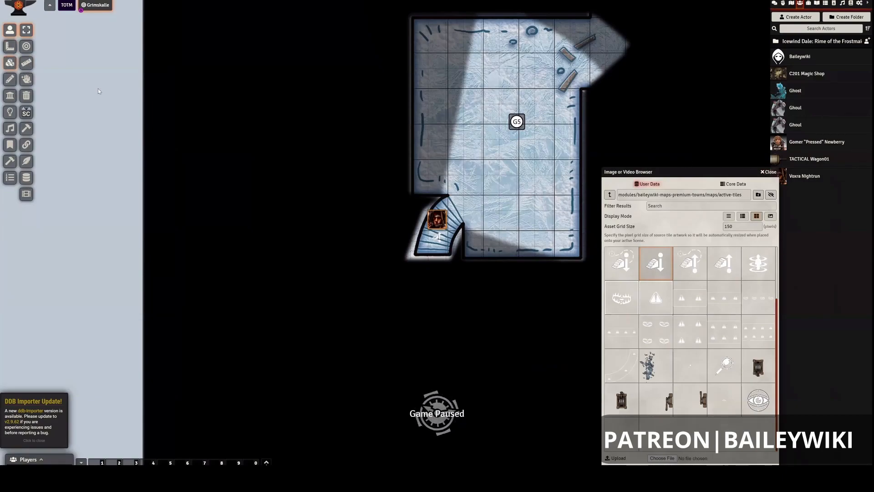
pyautogui.doubleClick(437, 239)
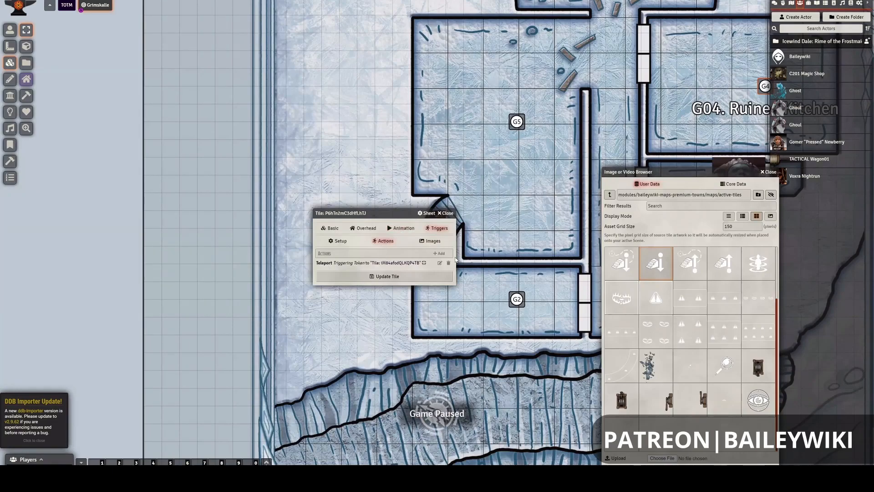
pyautogui.click(439, 254)
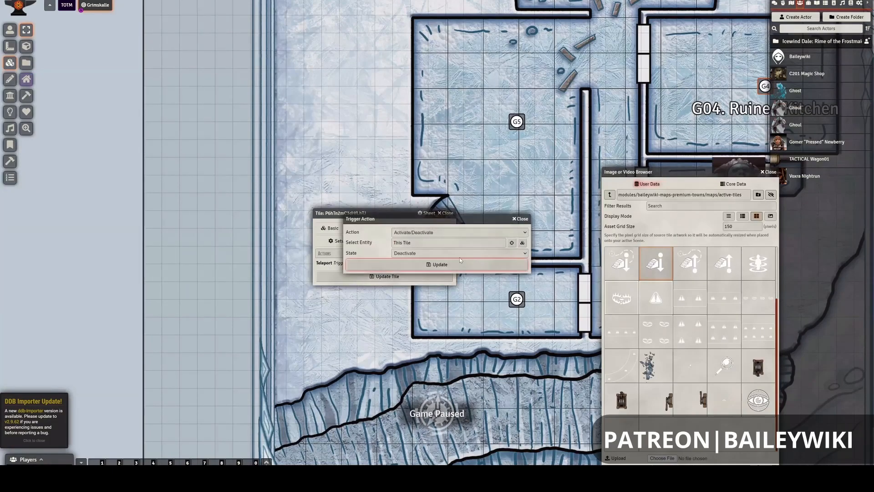
pyautogui.click(419, 232)
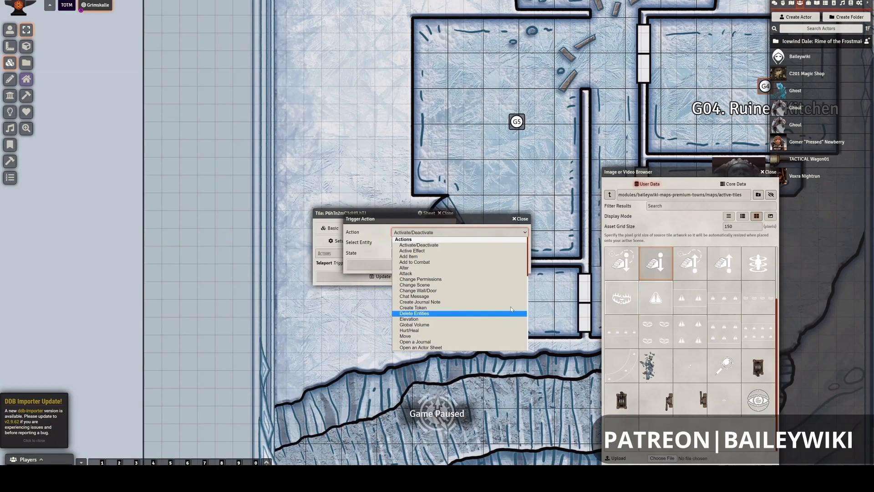
pyautogui.scroll(-5, 510, 307)
pyautogui.scroll(4, 510, 307)
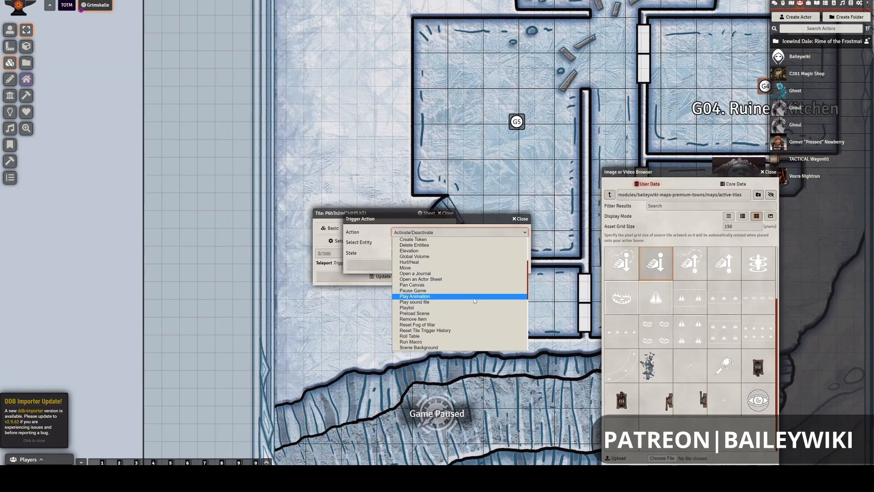
pyautogui.click(493, 302)
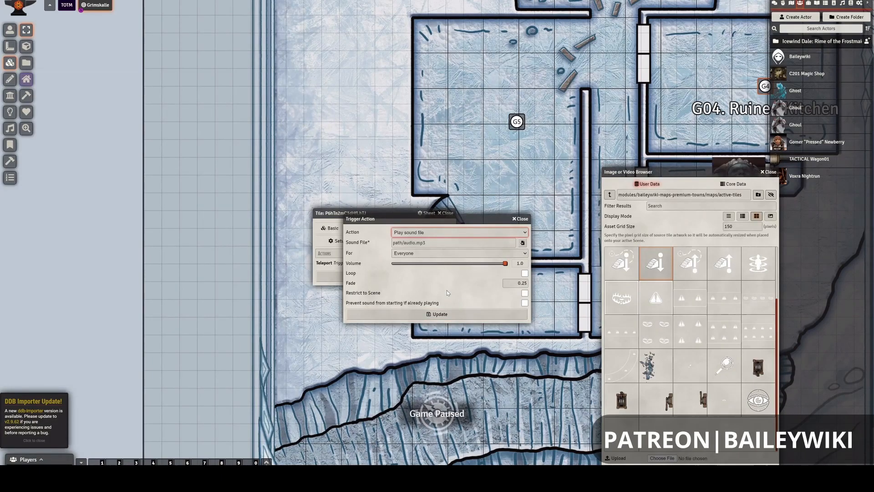
# - Choose steps-down.ogg from the modules/baileywiki-maps-premium-towns/sounds folder as the action's sound file, filtering the files by "ste"
pyautogui.click(459, 243)
pyautogui.click(524, 244)
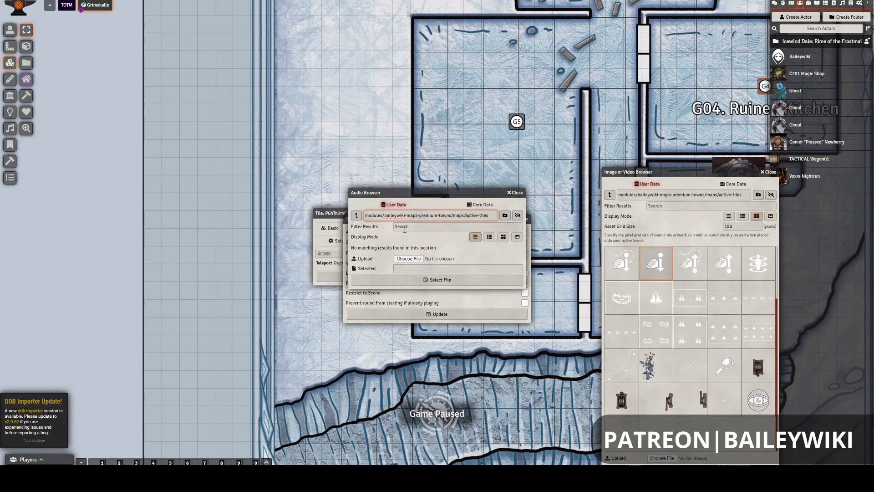
pyautogui.click(358, 215)
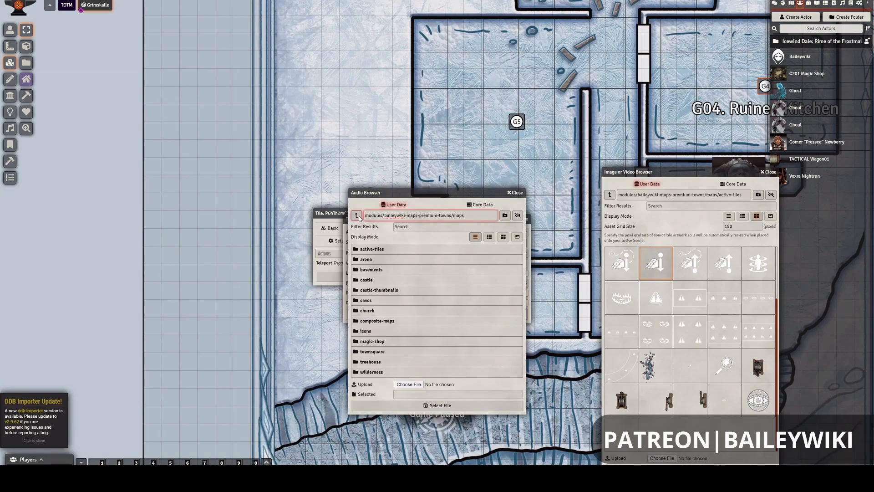
pyautogui.click(358, 216)
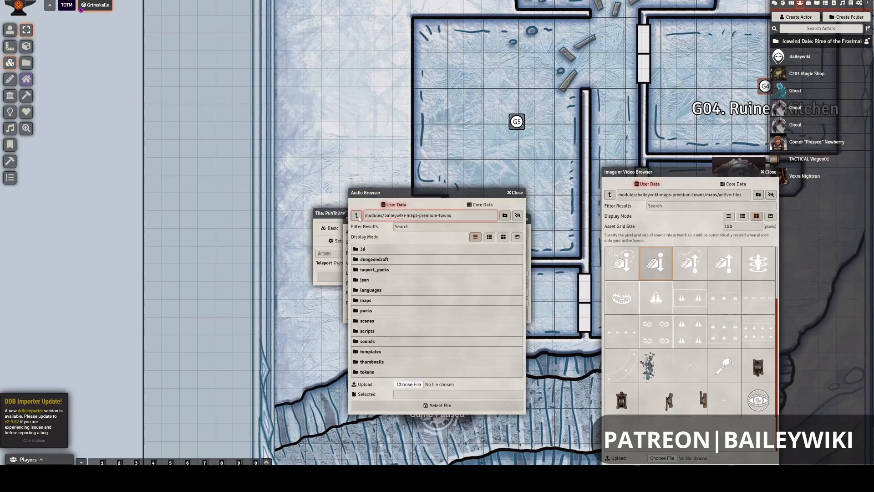
pyautogui.click(372, 342)
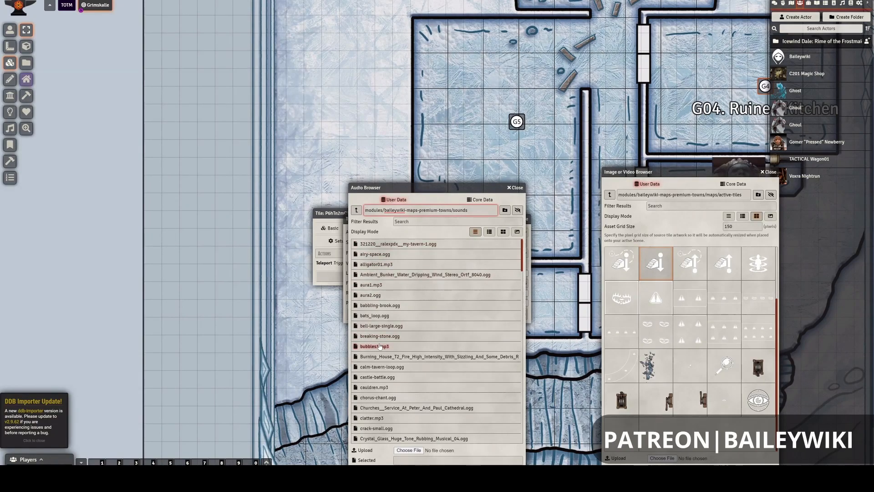
pyautogui.scroll(-1, 380, 346)
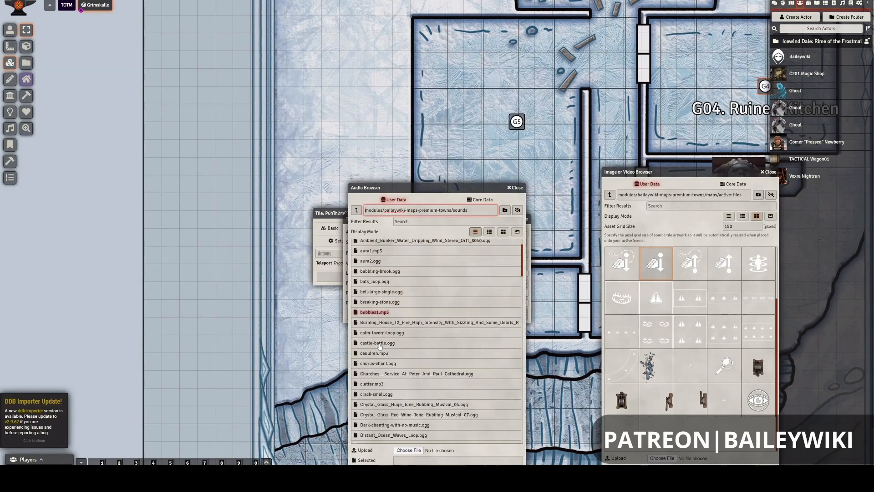
pyautogui.click(409, 222)
pyautogui.write('ste')
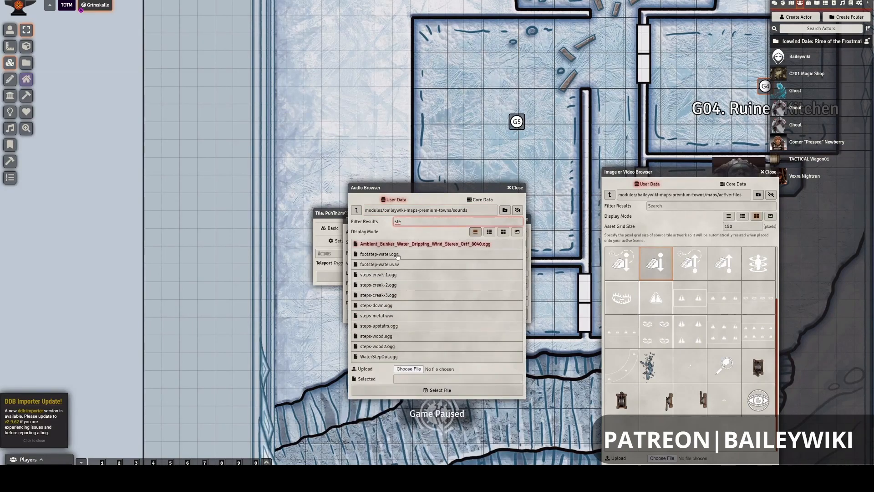
pyautogui.click(379, 310)
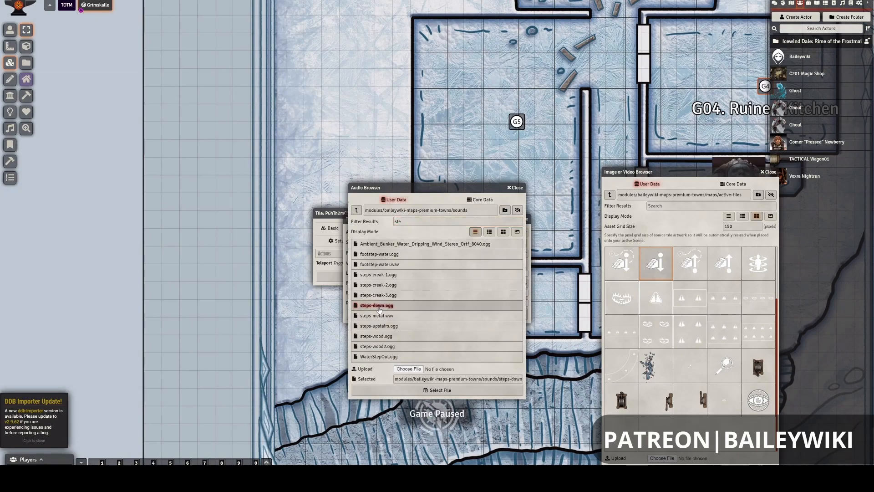
pyautogui.click(430, 391)
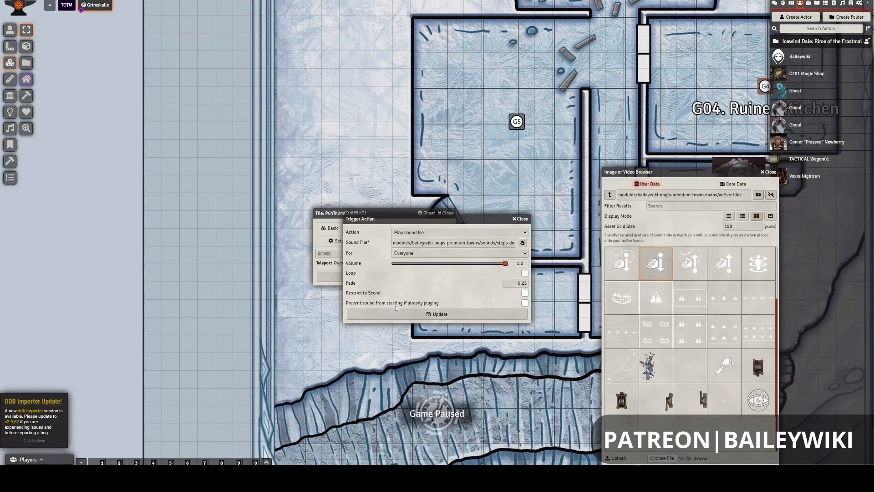
# - Limit the sound to the Triggering Player, enable Restrict to Scene and Prevent sound from starting if already playing, and save the action and tile
pyautogui.click(408, 255)
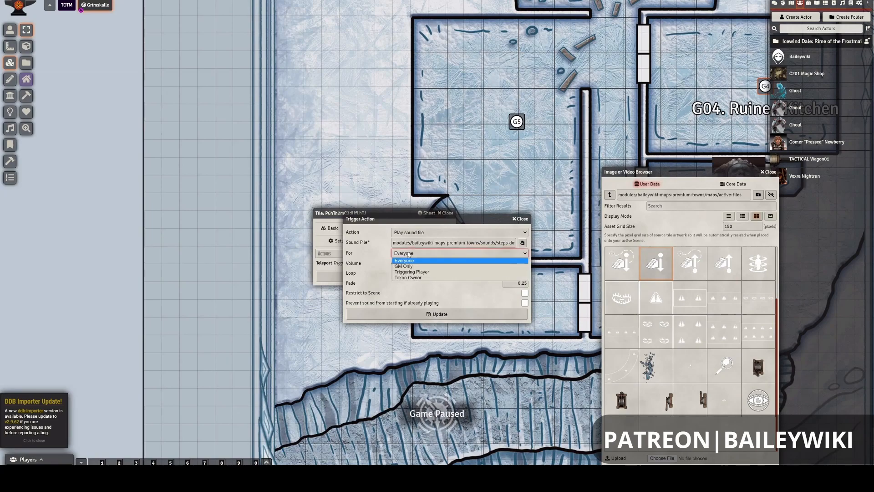
pyautogui.click(409, 272)
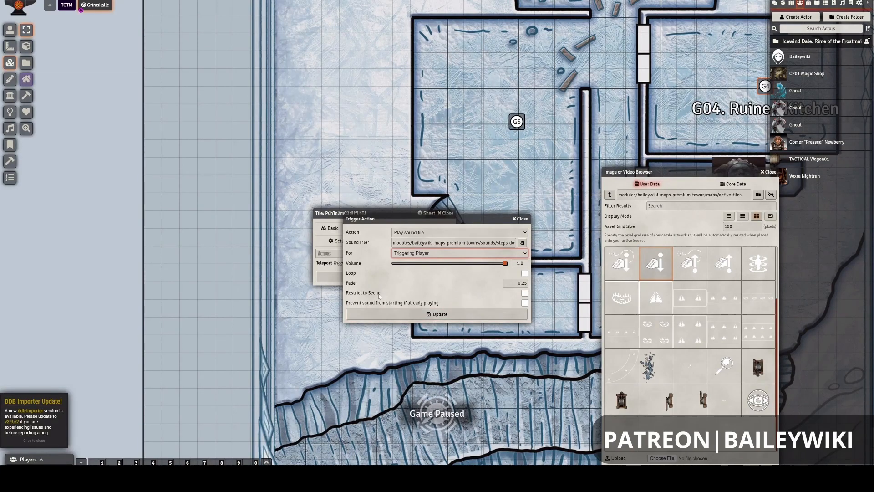
pyautogui.click(525, 293)
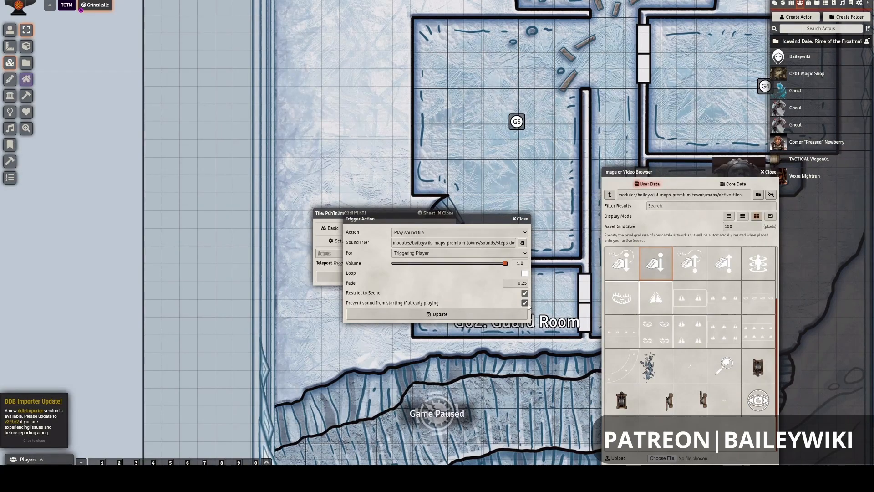
pyautogui.click(439, 318)
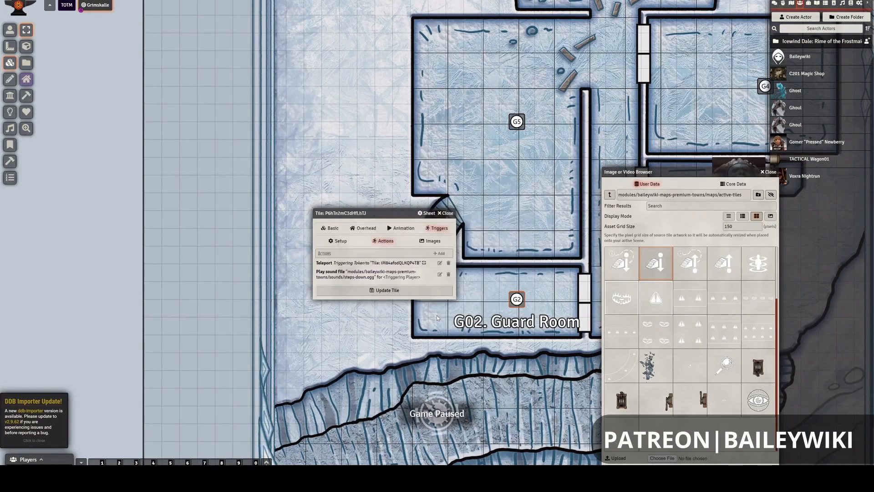
pyautogui.click(397, 292)
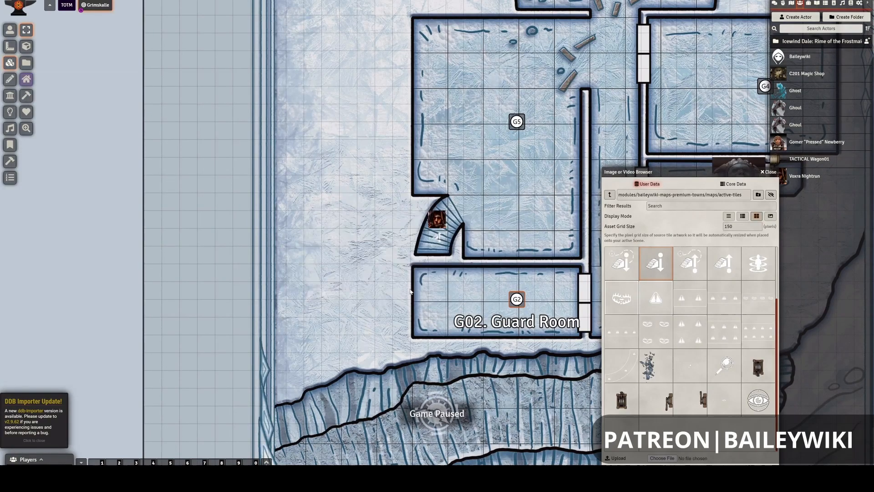
# - Reorder the G5 stair tile's actions so Play sound file comes before Teleport, and update the tile
pyautogui.doubleClick(440, 241)
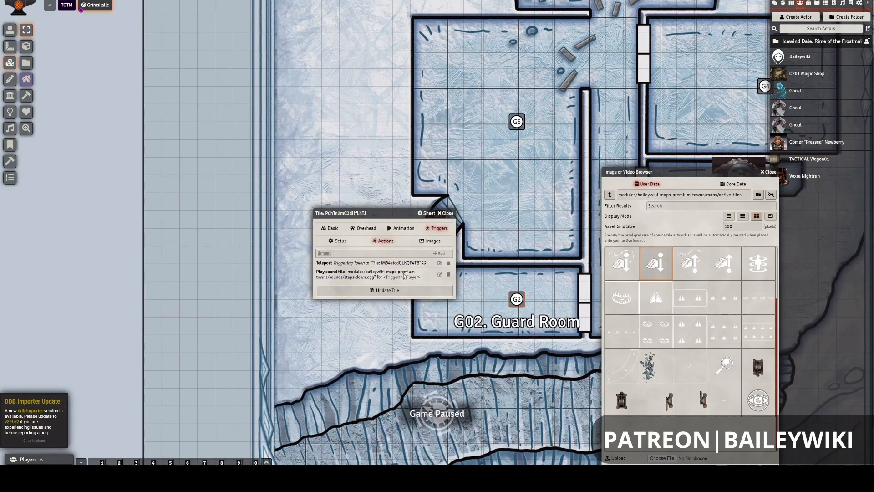
pyautogui.moveTo(371, 277)
pyautogui.mouseDown()
pyautogui.moveTo(376, 255)
pyautogui.moveTo(367, 276)
pyautogui.mouseUp()
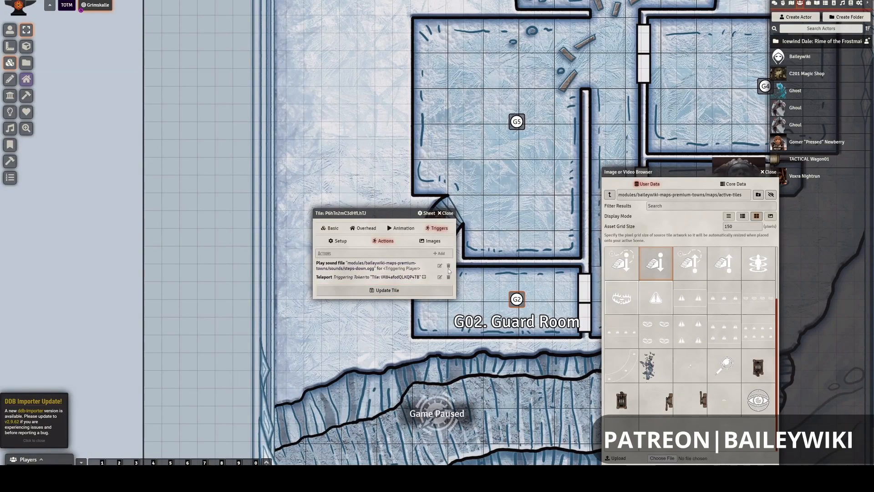
pyautogui.click(383, 291)
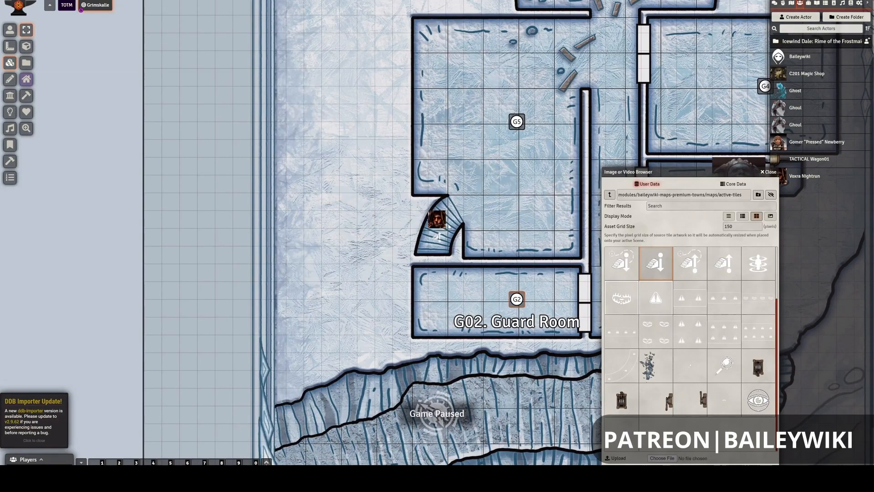
# - Test the stair sound and teleport by moving the character token between the staircases of rooms G5 and G7
pyautogui.click(10, 30)
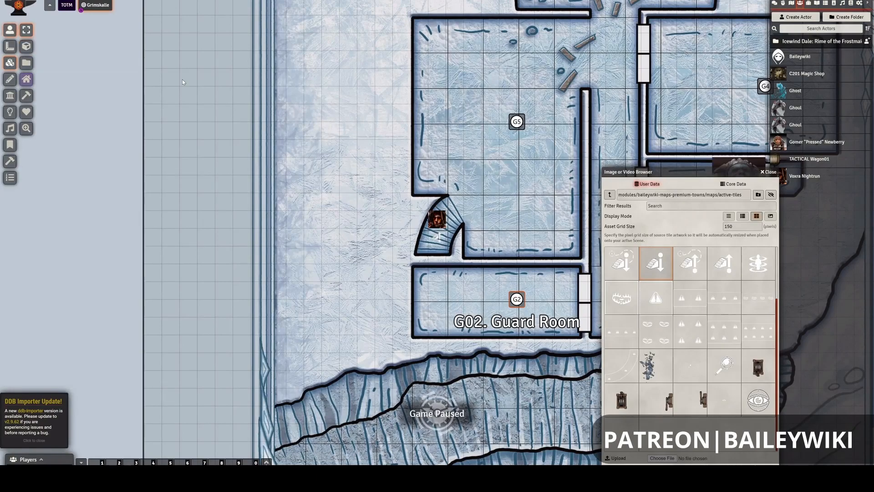
pyautogui.click(439, 224)
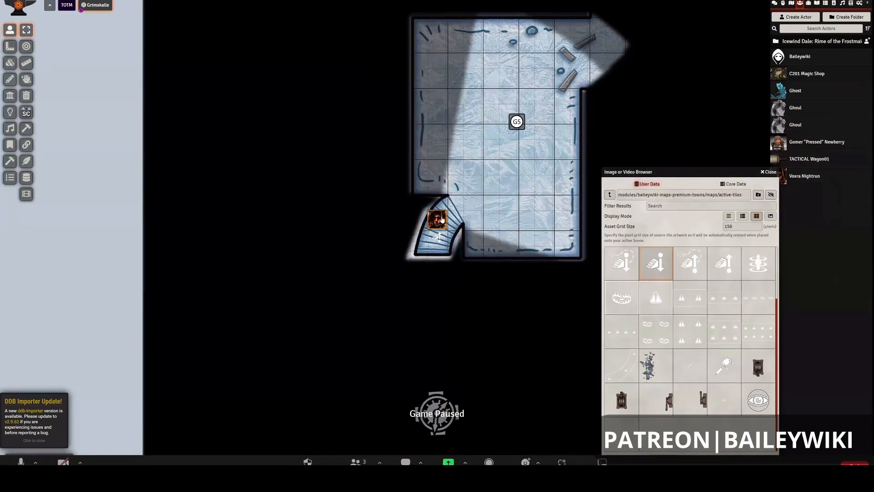
pyautogui.moveTo(440, 220); pyautogui.dragTo(463, 222)
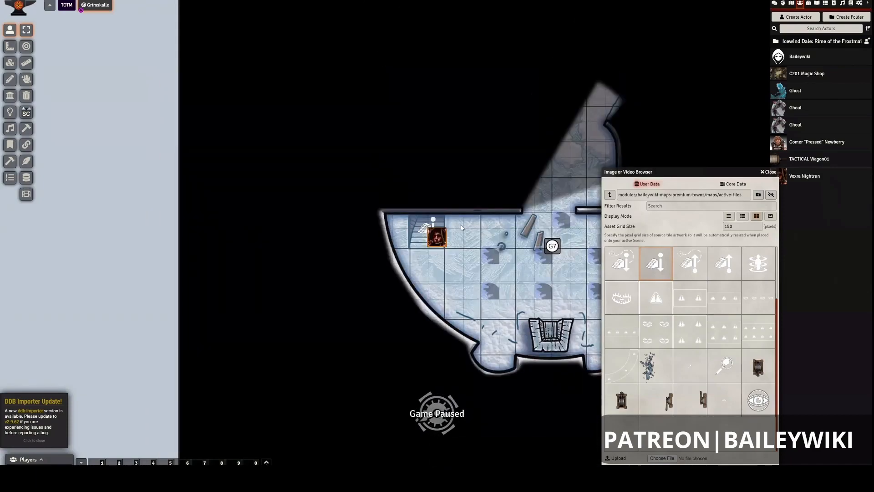
pyautogui.press('Down')
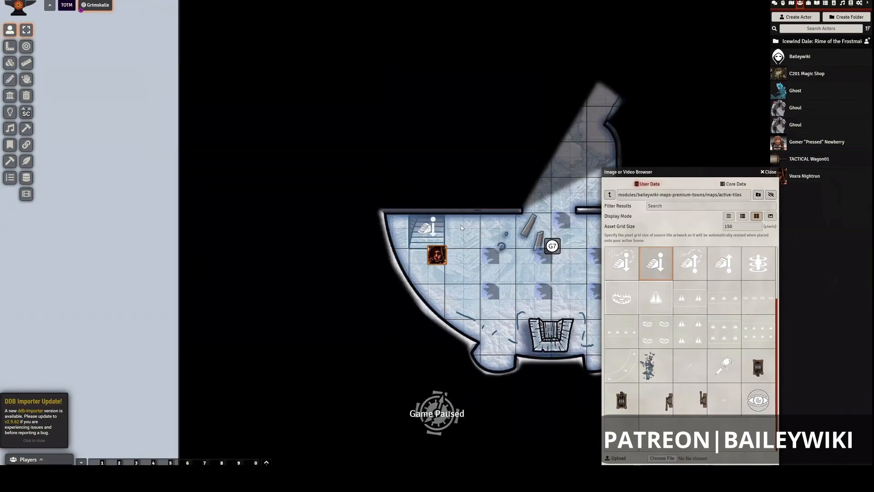
pyautogui.press('Up')
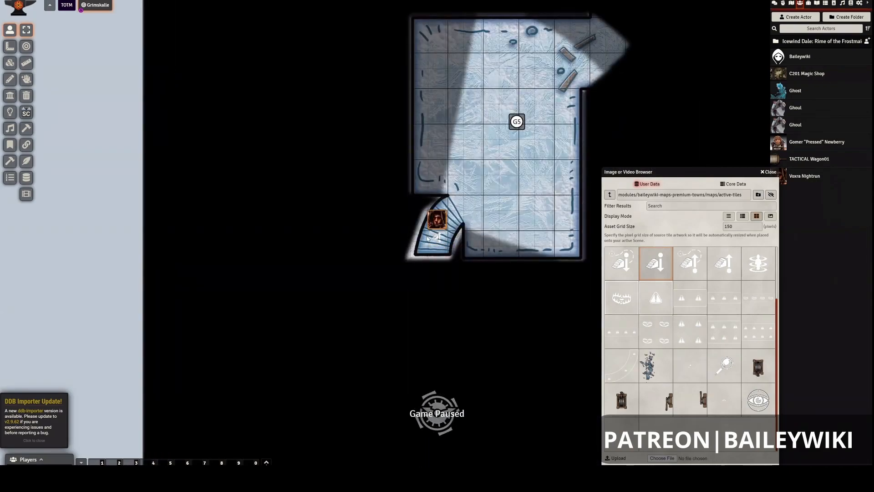
pyautogui.press('Down')
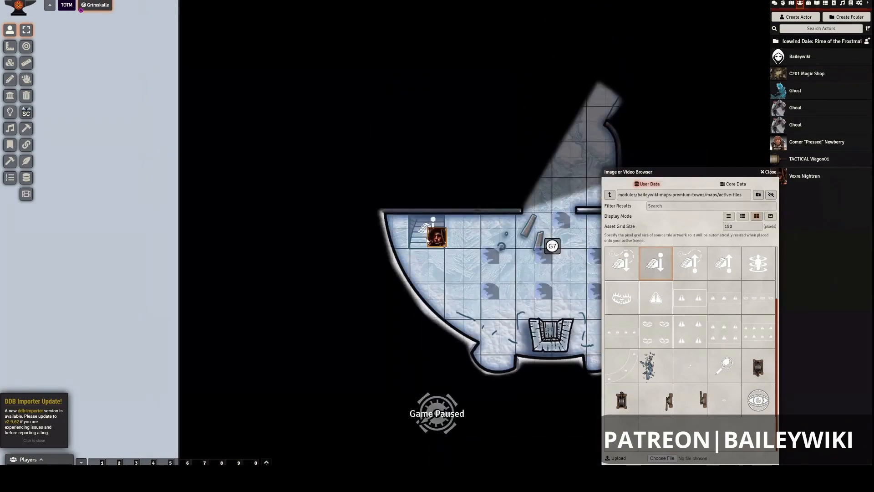
pyautogui.press('Down')
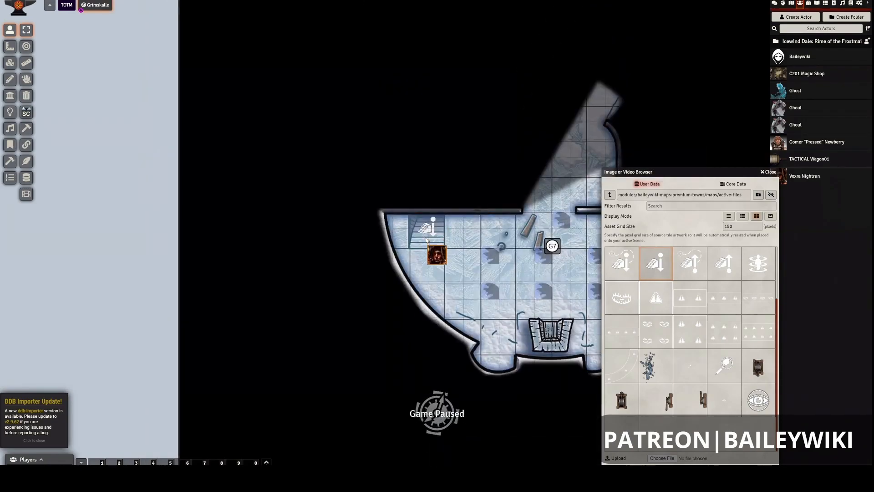
# - Close the image file browser and move the token in room G7 back onto the stair-down tile
pyautogui.moveTo(711, 172); pyautogui.dragTo(689, 151)
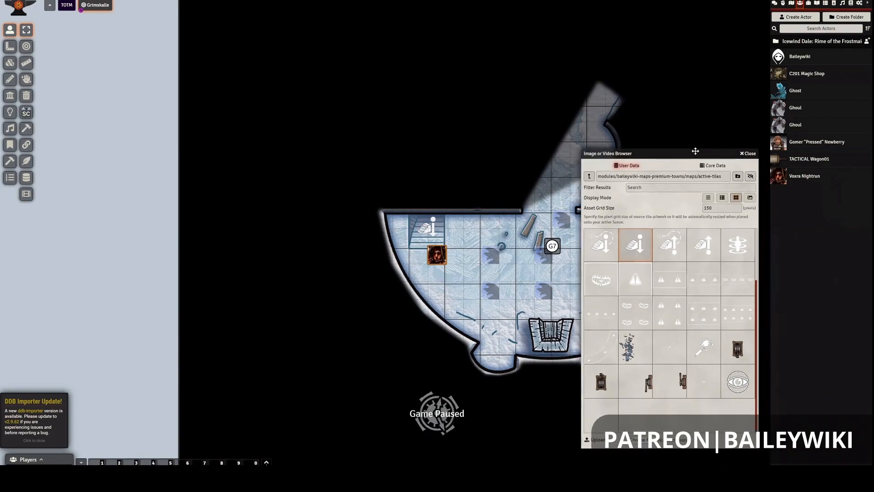
pyautogui.click(746, 151)
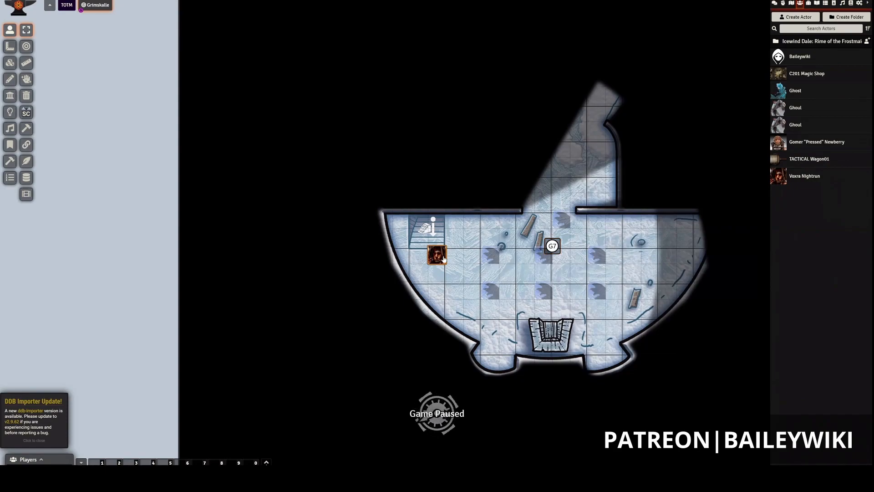
pyautogui.press('Up')
pyautogui.press('Up')
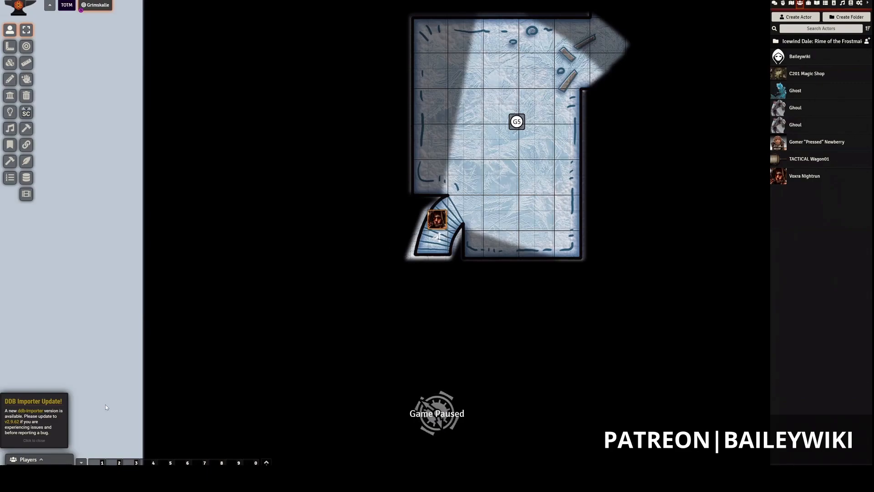
# - Dismiss the DDB Importer update notice, then deselect the token and switch back to editing tiles around room G5
pyautogui.click(37, 442)
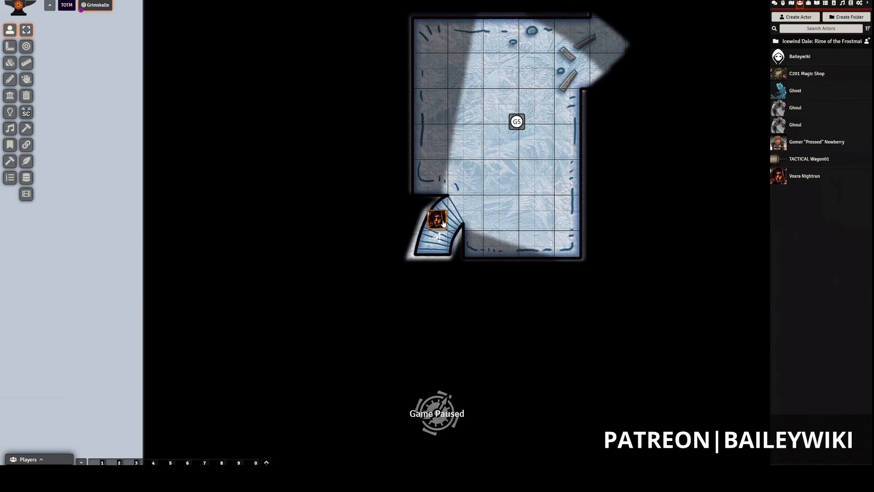
pyautogui.scroll(-2, 443, 223)
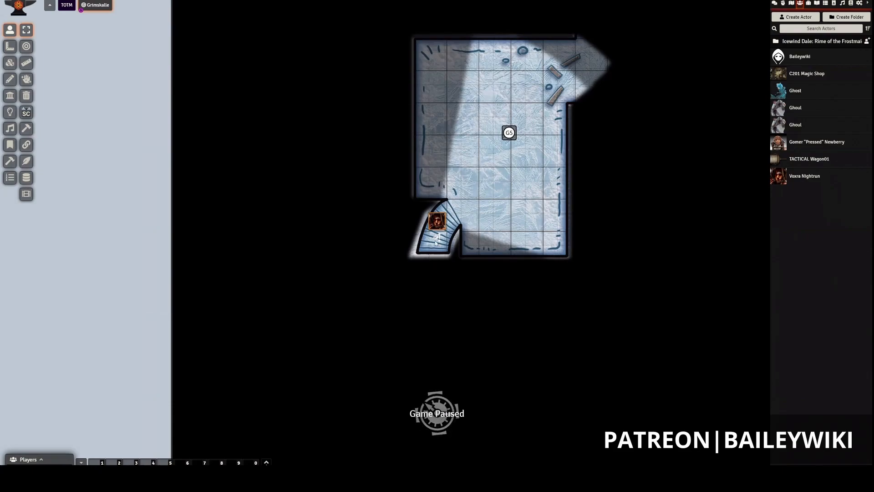
pyautogui.click(150, 74)
pyautogui.click(15, 66)
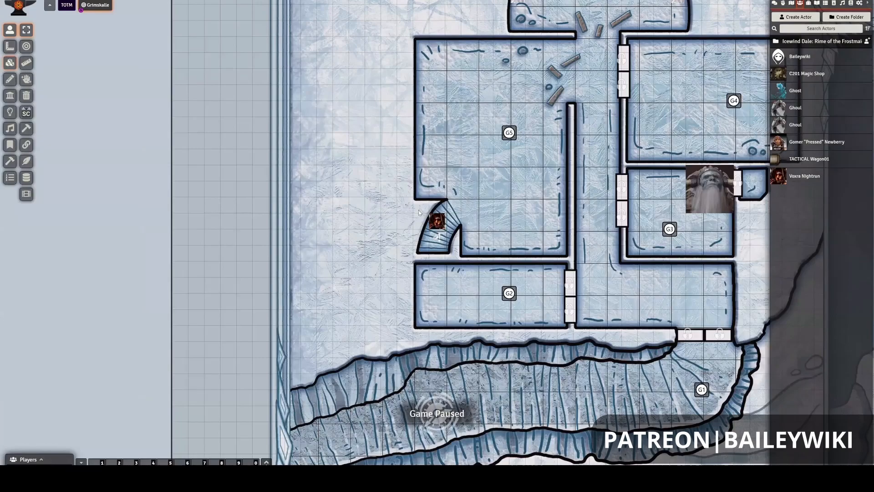
# - Review the basic, overhead, animation and trigger settings of the stair tile in room G5, and close its configuration
pyautogui.click(438, 242)
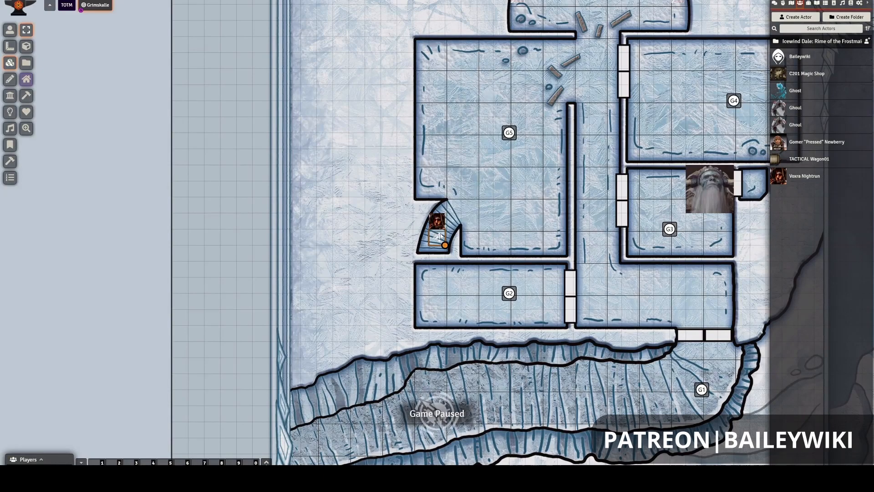
pyautogui.doubleClick(440, 236)
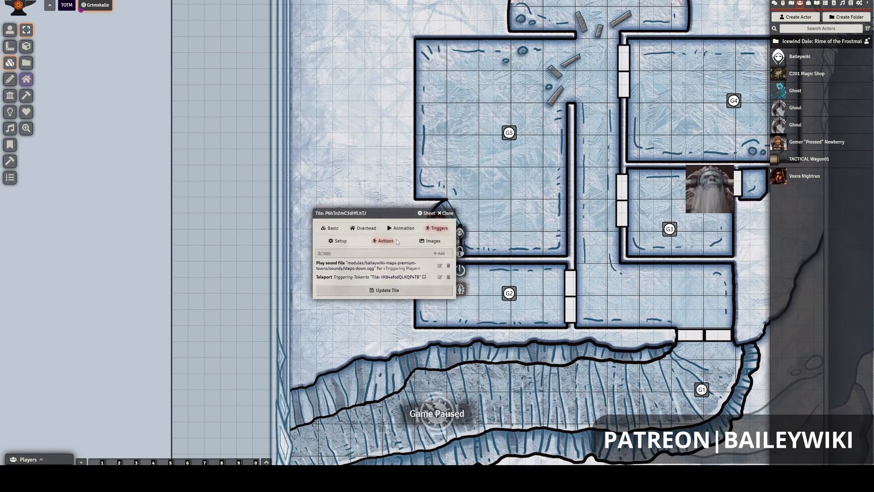
pyautogui.click(330, 228)
pyautogui.click(374, 231)
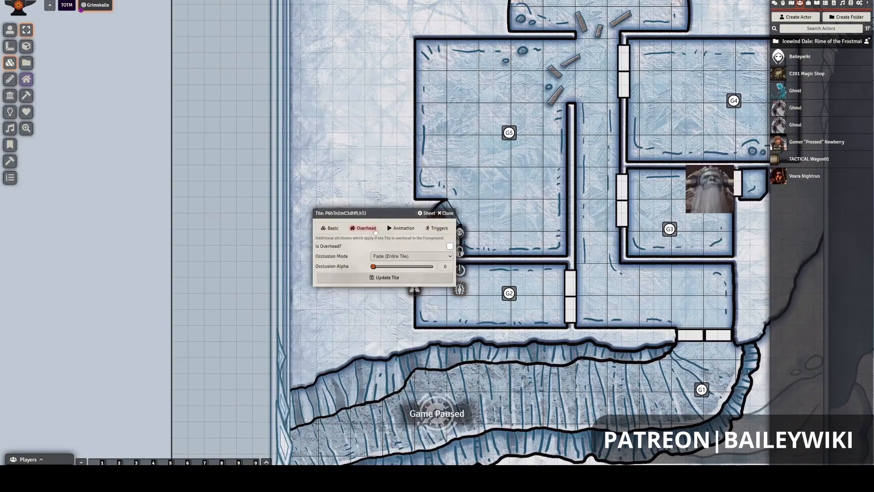
pyautogui.click(401, 229)
pyautogui.click(434, 229)
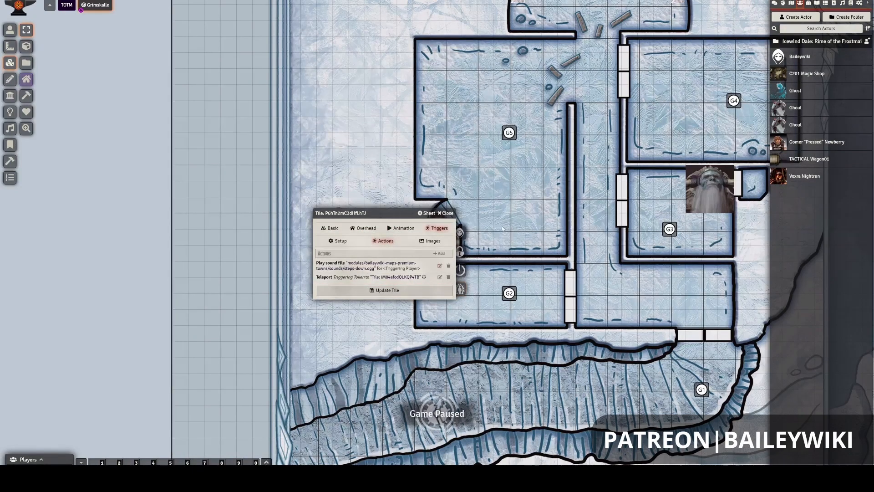
pyautogui.scroll(-4, 501, 226)
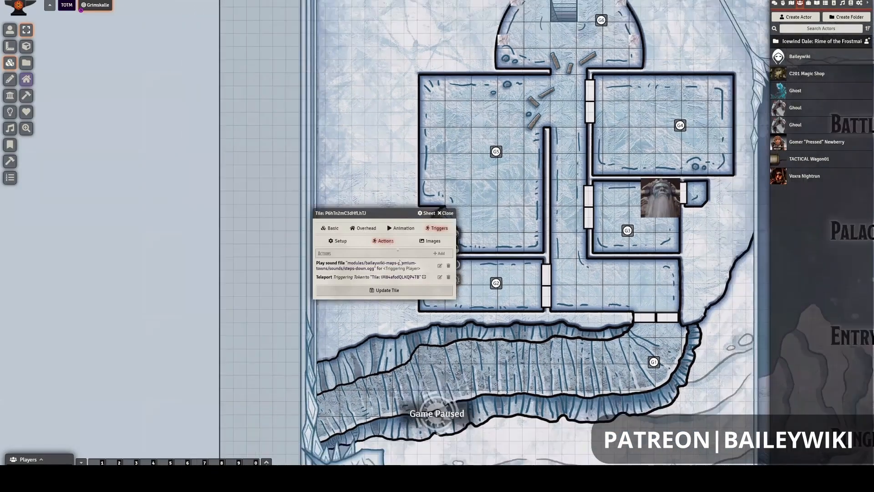
pyautogui.scroll(-2, 564, 215)
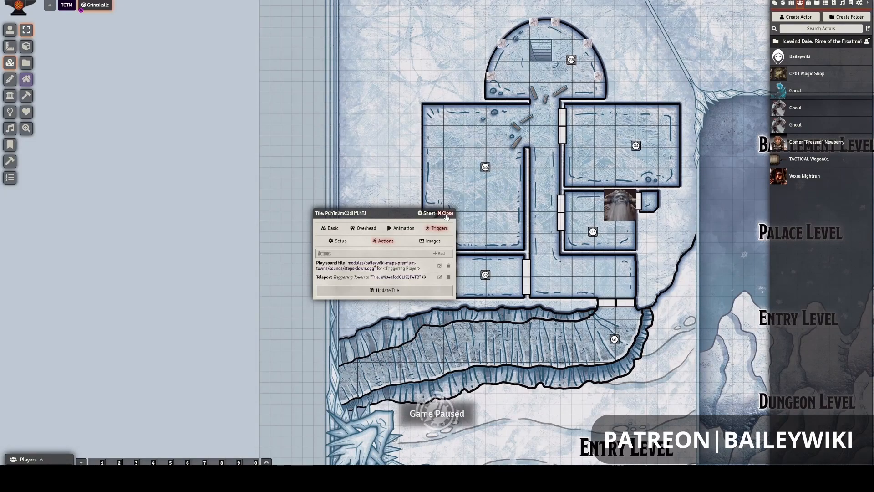
pyautogui.click(446, 213)
pyautogui.rightClick(440, 228)
pyautogui.moveTo(363, 304); pyautogui.dragTo(349, 313)
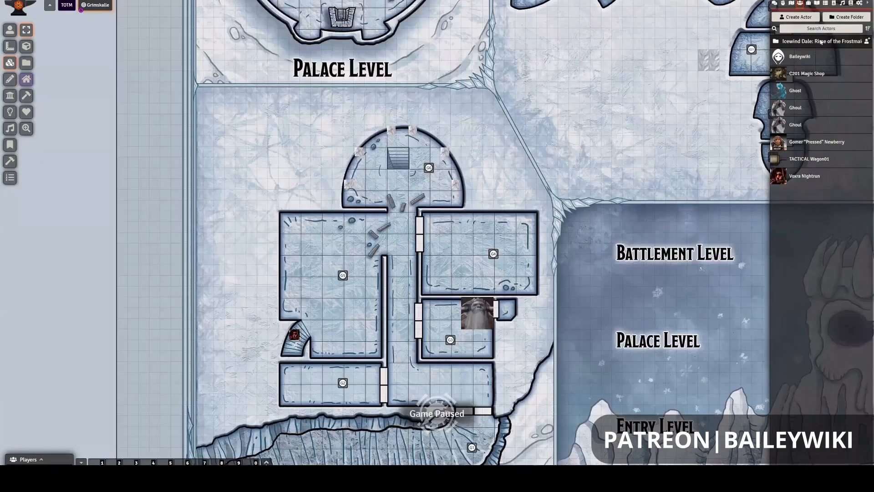
# - Search the world's module management list for "tagg" and close the list
pyautogui.click(859, 3)
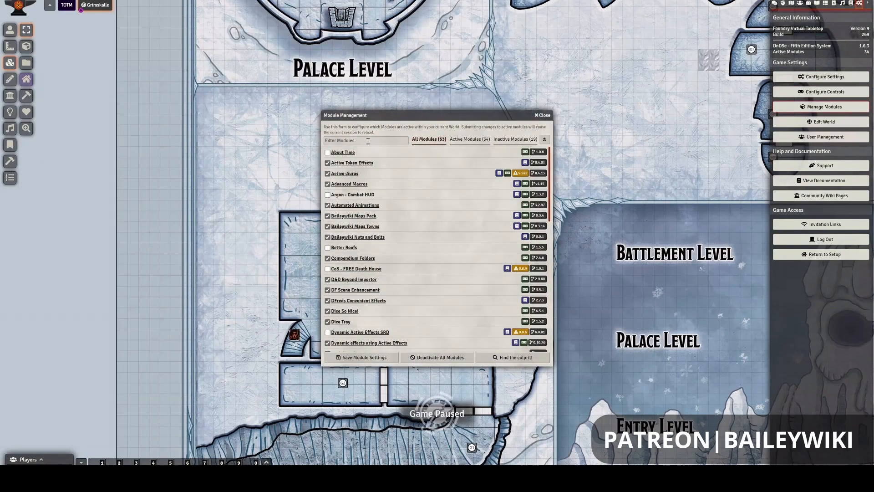
pyautogui.click(368, 141)
pyautogui.write('tagg')
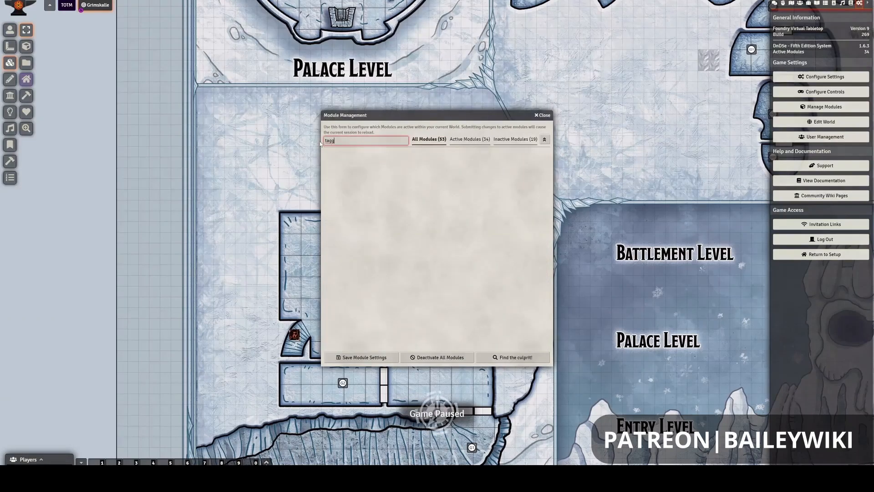
pyautogui.moveTo(320, 144); pyautogui.dragTo(344, 152)
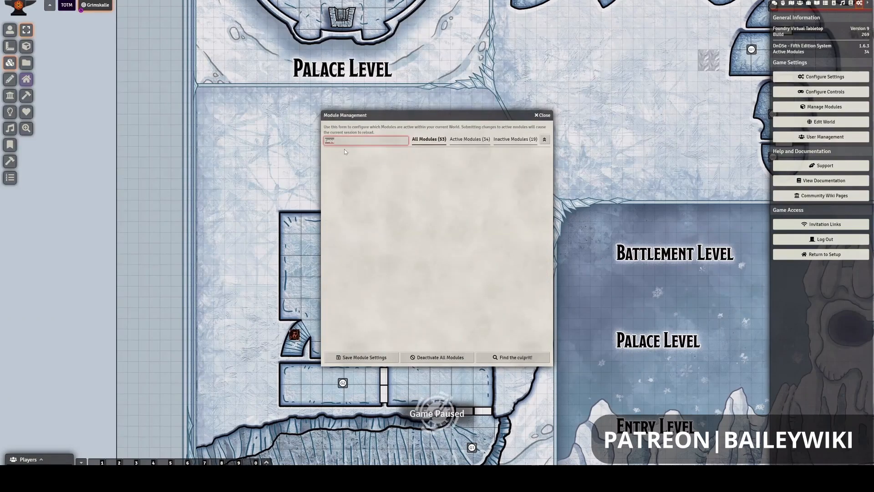
pyautogui.click(541, 115)
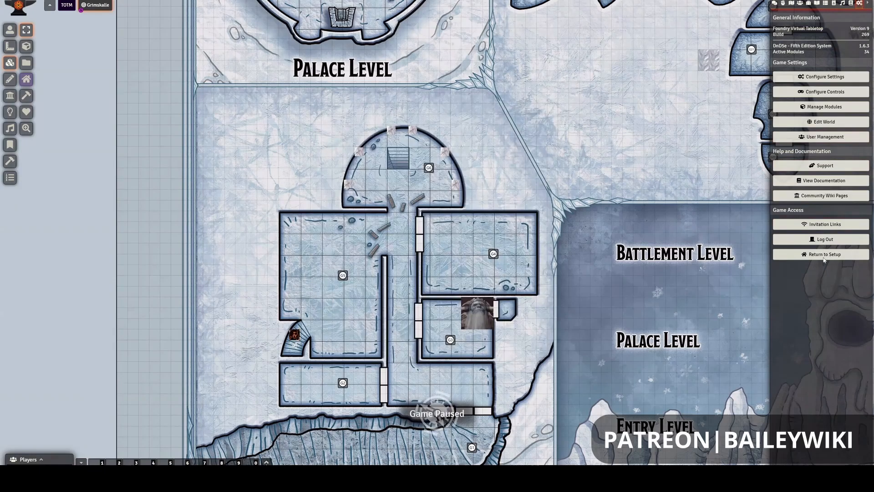
# - Return to Foundry's setup screen and install the Tagger add-on module
pyautogui.click(825, 256)
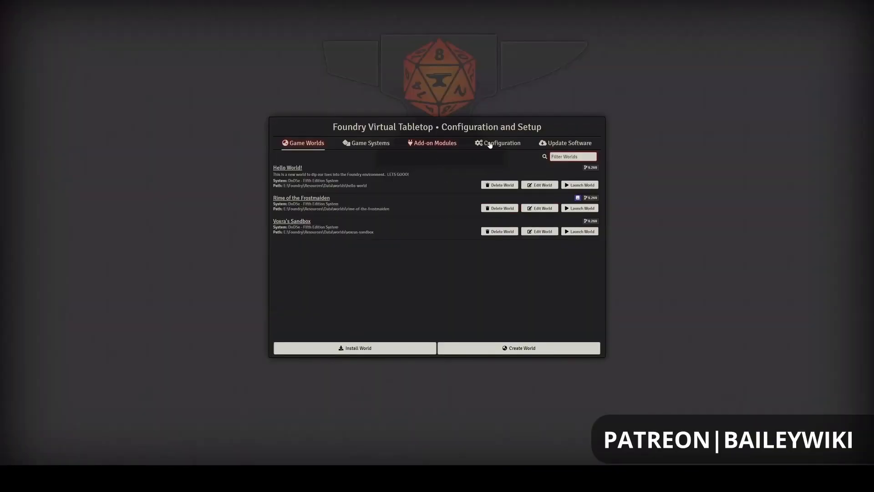
pyautogui.click(439, 145)
pyautogui.click(355, 347)
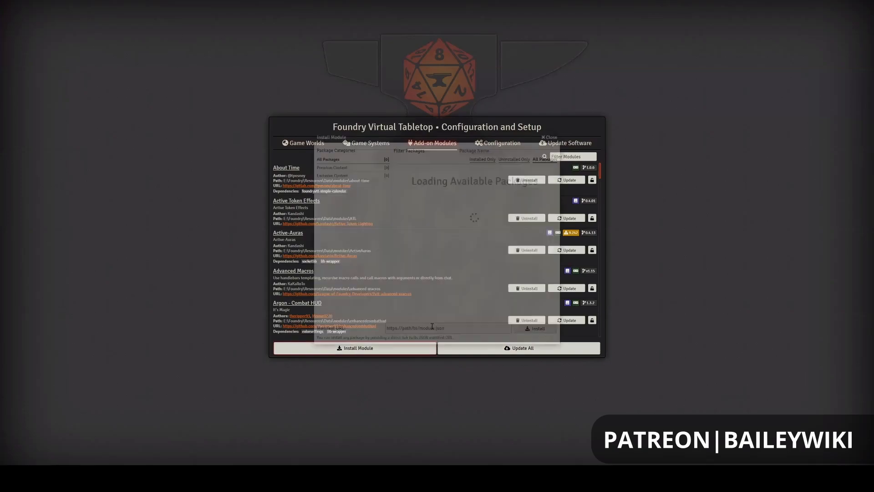
pyautogui.click(474, 151)
pyautogui.write('tagger')
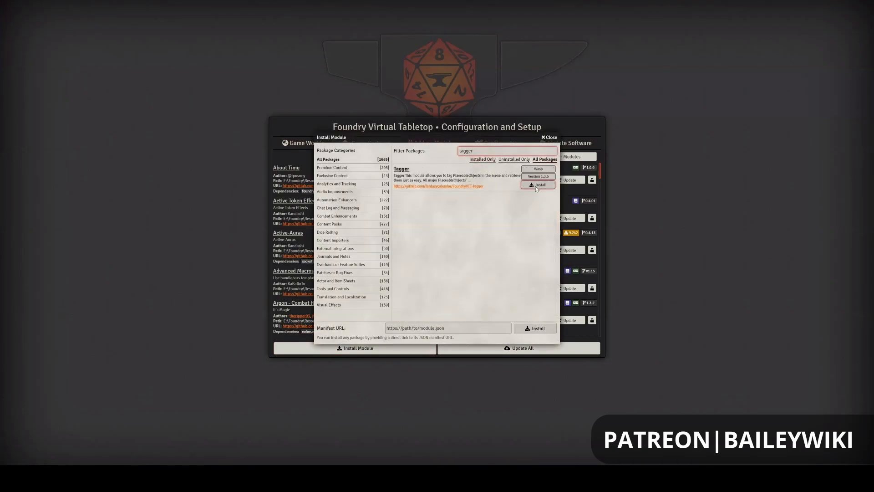
pyautogui.click(536, 186)
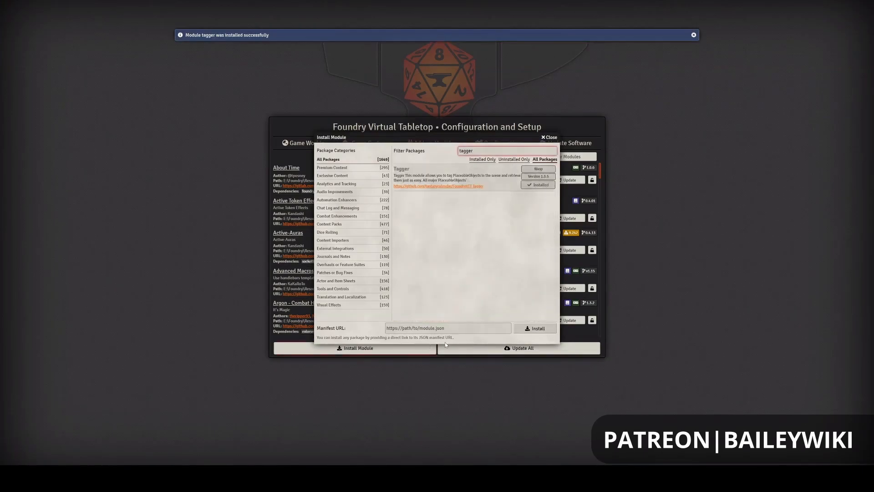
pyautogui.click(549, 137)
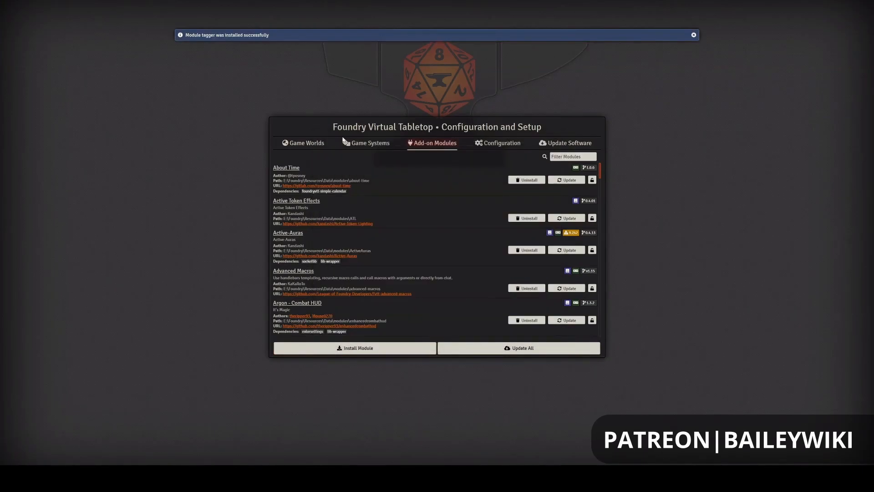
# - Launch the Rime of the Frostmaiden world again from the game worlds list
pyautogui.click(320, 146)
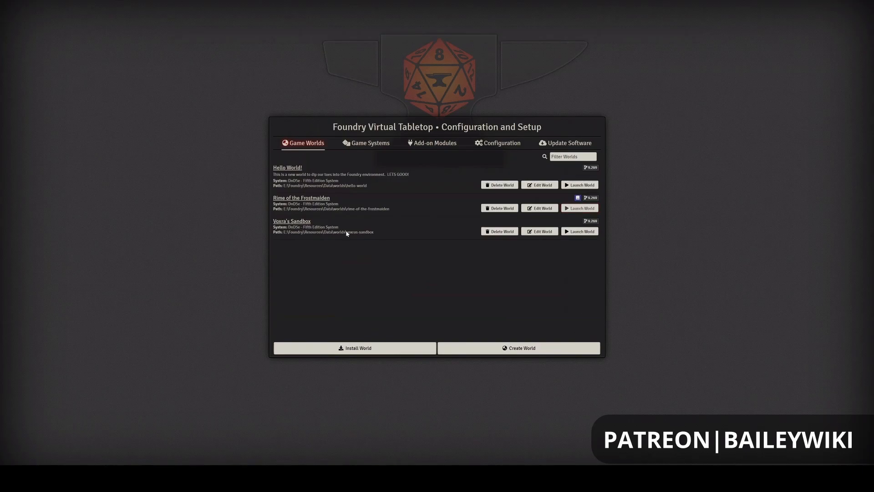
pyautogui.click(593, 208)
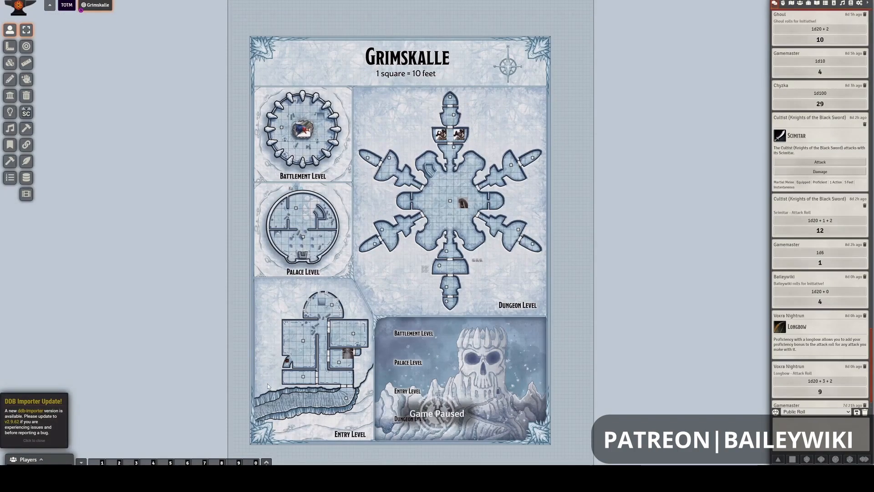
pyautogui.scroll(4, 412, 302)
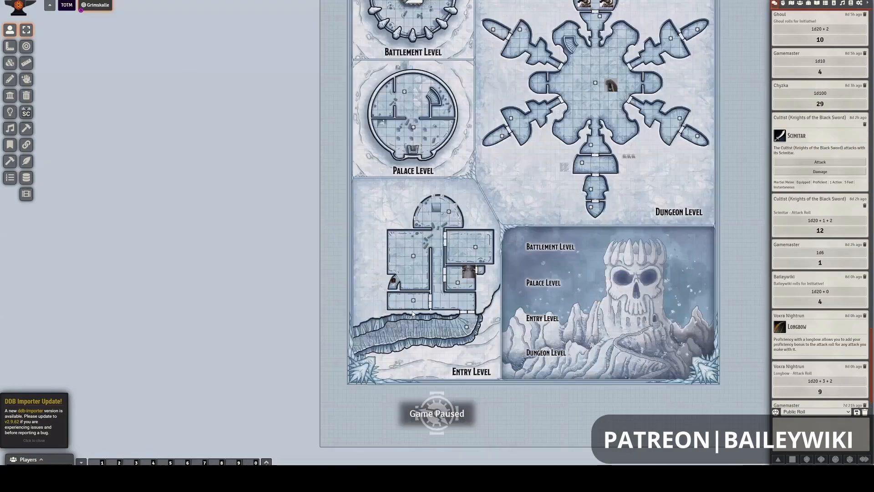
pyautogui.scroll(3, 413, 313)
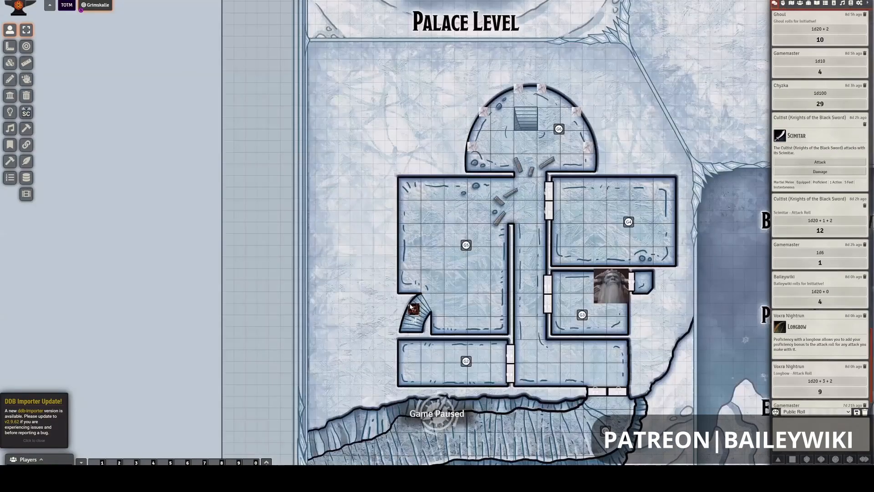
pyautogui.scroll(3, 411, 308)
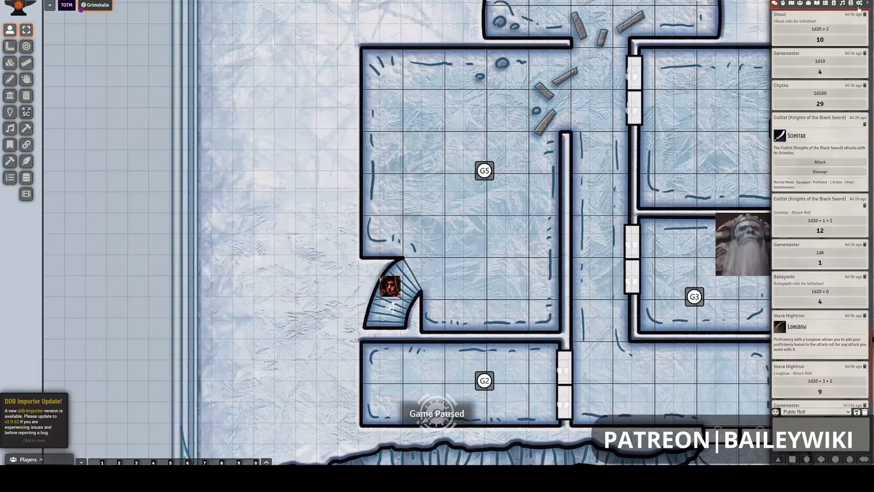
# - Enable the Tagger module for this world and save the module settings
pyautogui.click(859, 3)
pyautogui.click(825, 106)
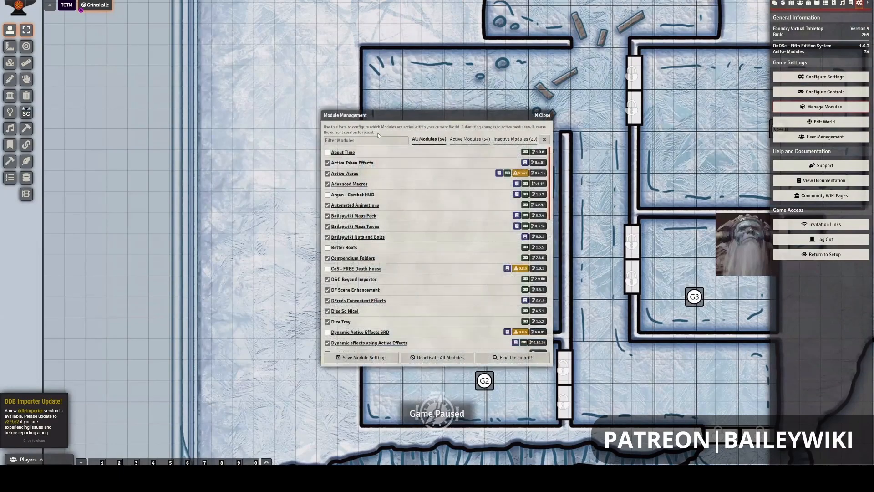
pyautogui.click(371, 140)
pyautogui.write('tagg')
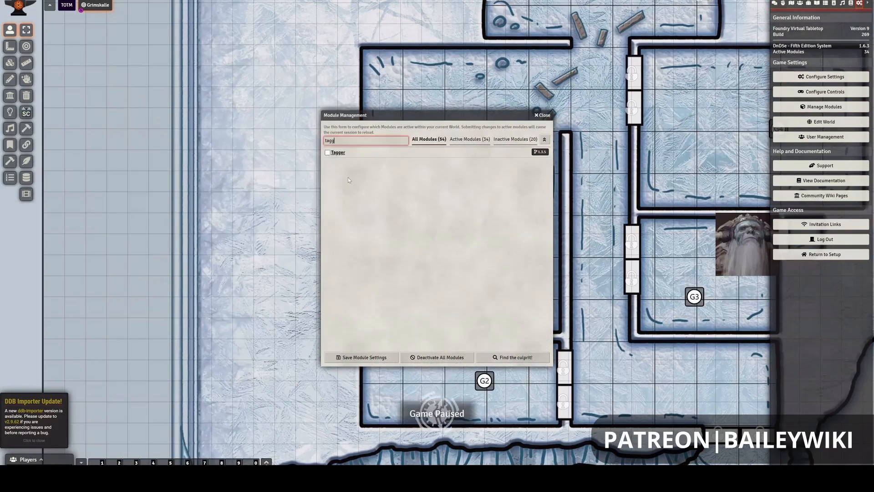
pyautogui.click(328, 153)
pyautogui.click(390, 360)
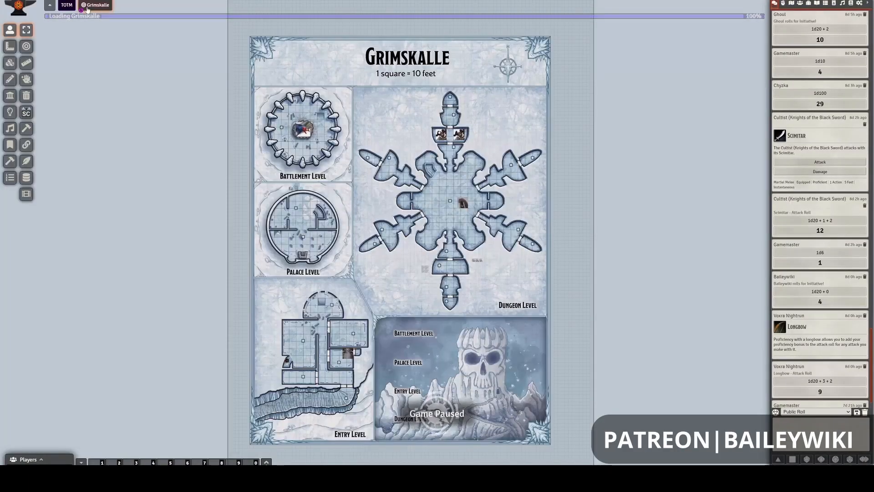
# - Open the G5 stair tile's configuration and give the tile the tag "Grimskalle Stair 1"
pyautogui.scroll(10, 281, 383)
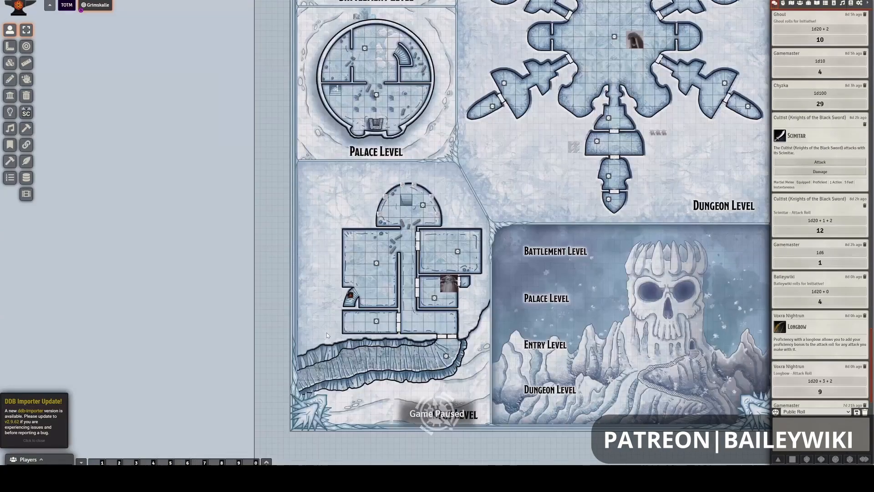
pyautogui.scroll(10, 326, 333)
pyautogui.scroll(1, 307, 342)
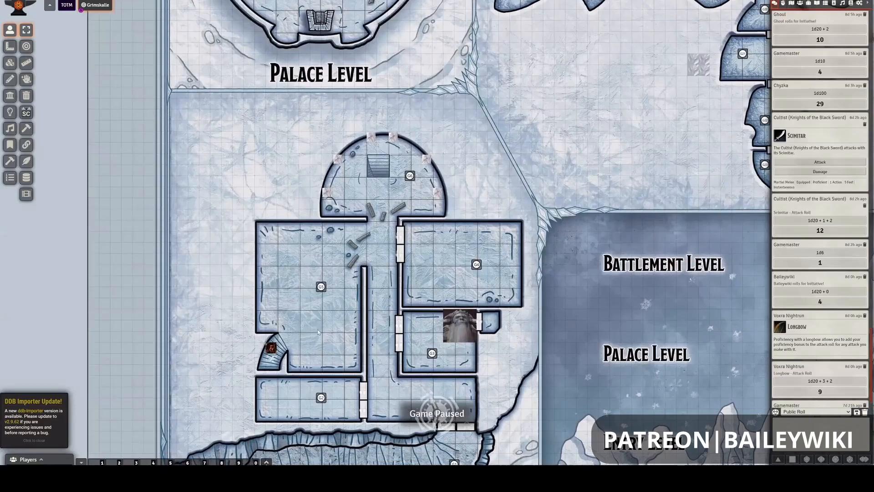
pyautogui.click(8, 65)
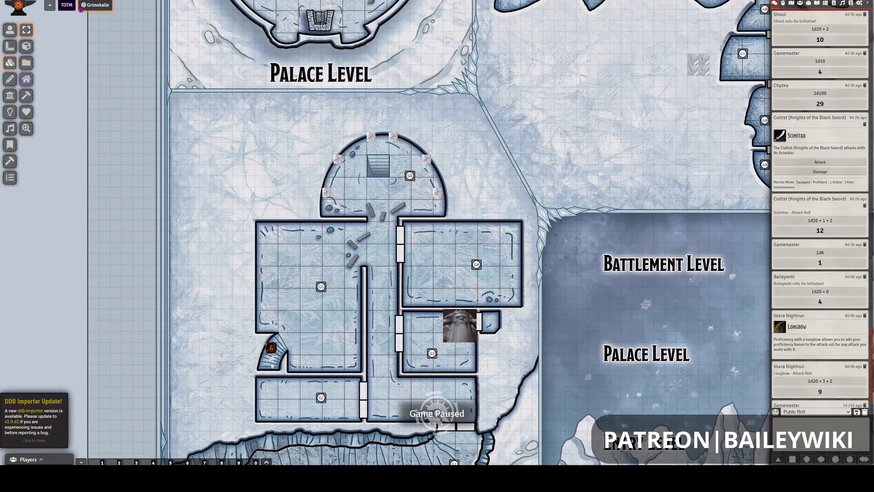
pyautogui.doubleClick(272, 359)
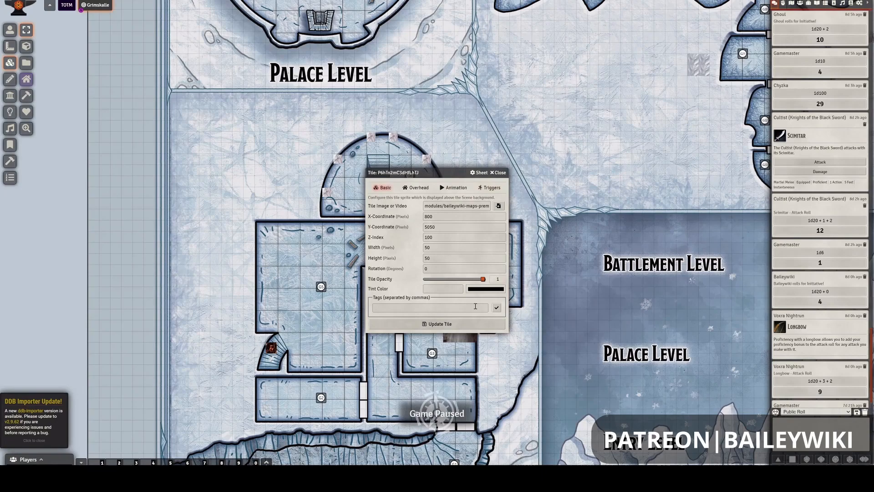
pyautogui.click(383, 309)
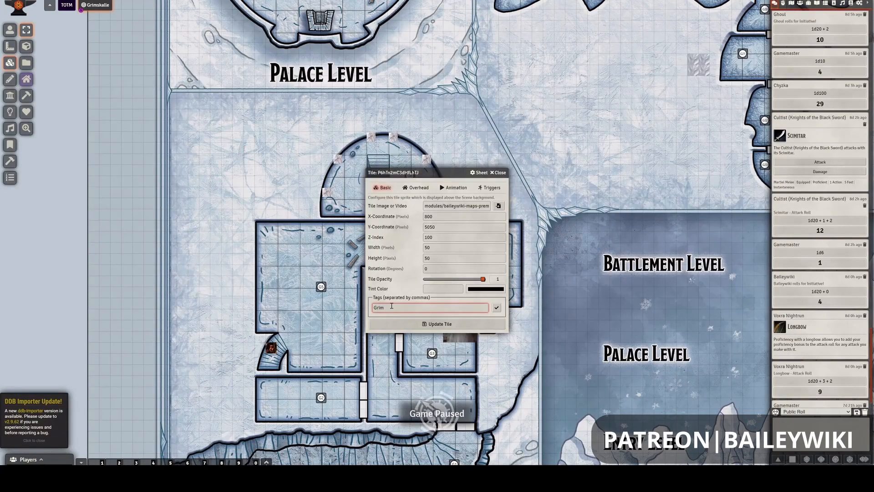
pyautogui.write('le')
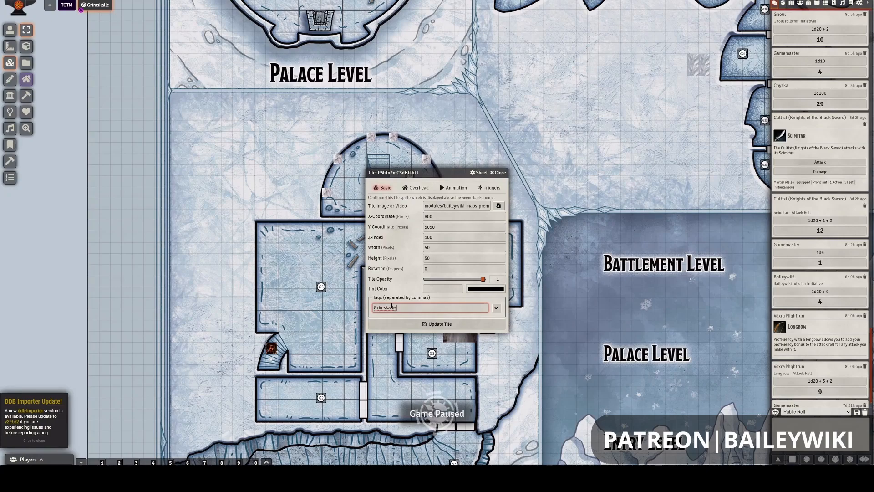
pyautogui.write(' Stair 1')
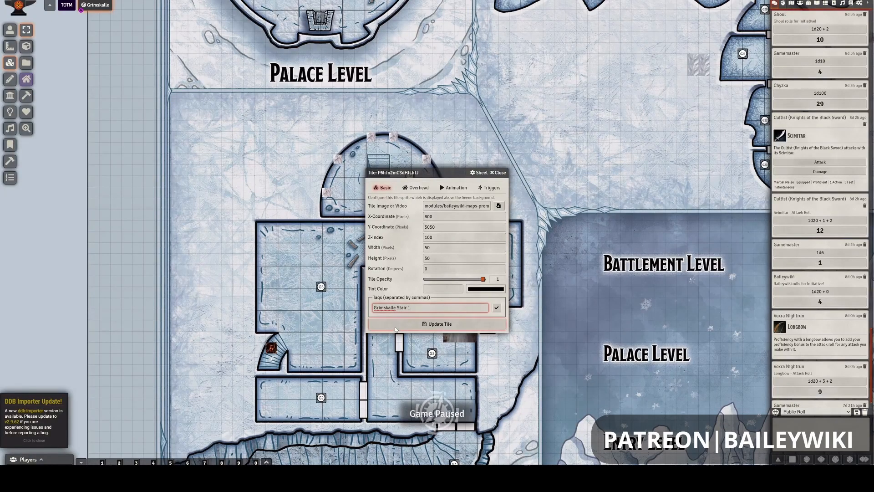
pyautogui.click(496, 308)
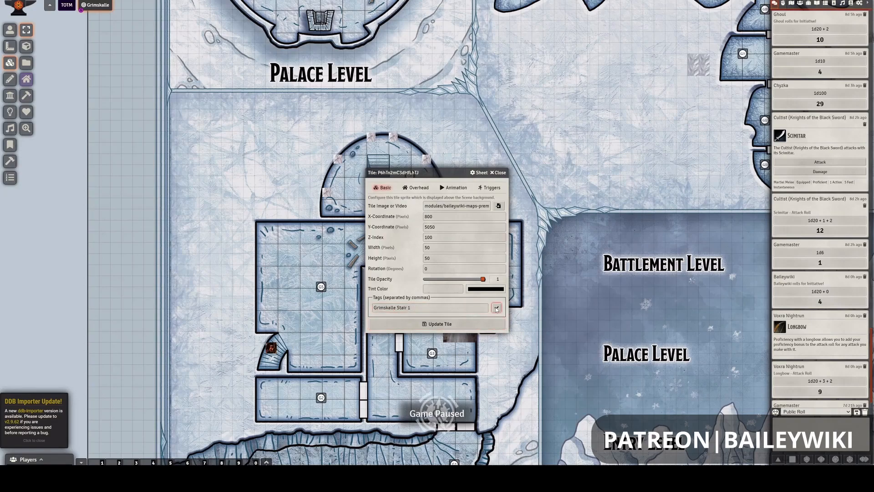
# - Extend the G5 stair tile's tag to "Grimskalle Stair 1 Up" and apply the tag
pyautogui.click(420, 308)
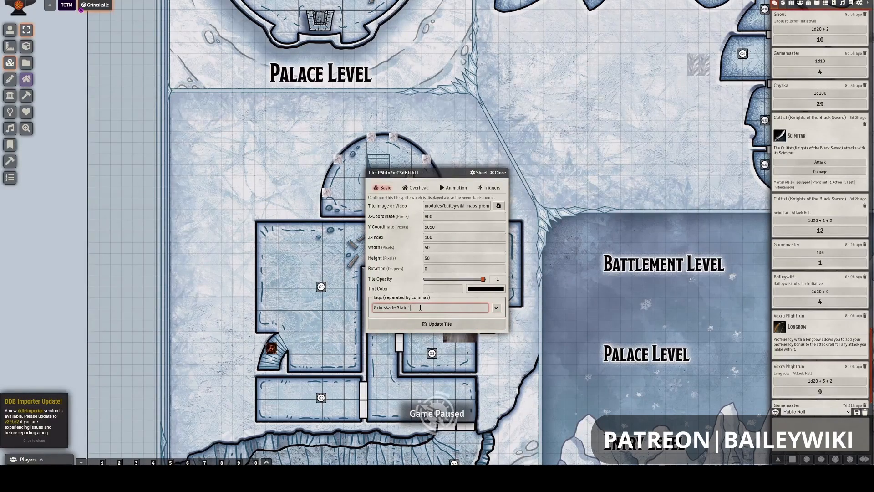
pyautogui.write('Up')
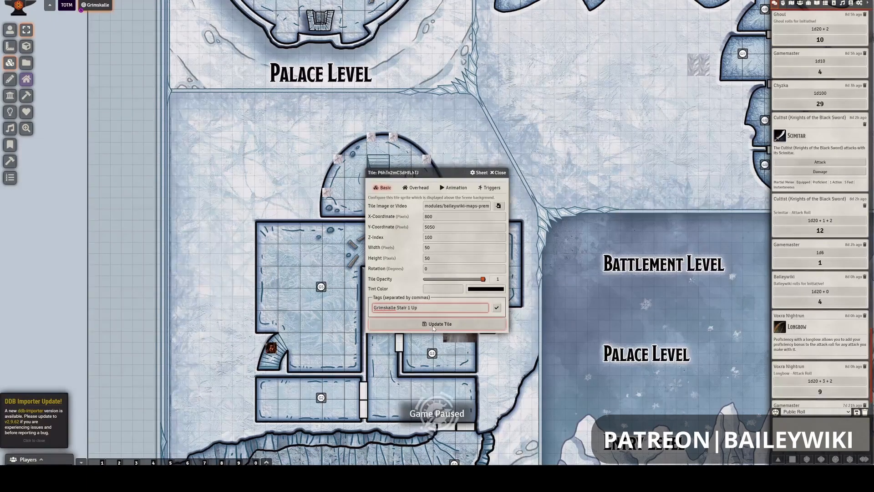
pyautogui.click(493, 309)
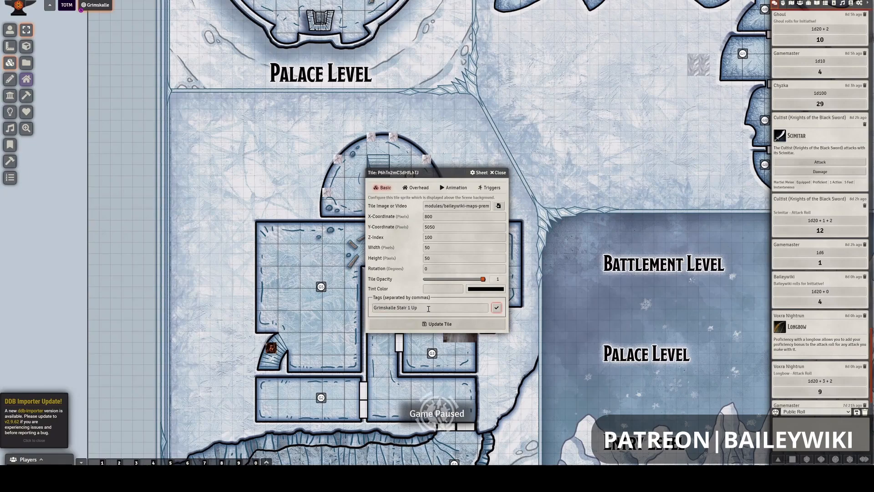
# - Copy the G5 stair tile's tag text for reuse and save the tile's configuration
pyautogui.hotkey('shift', 'Tab')
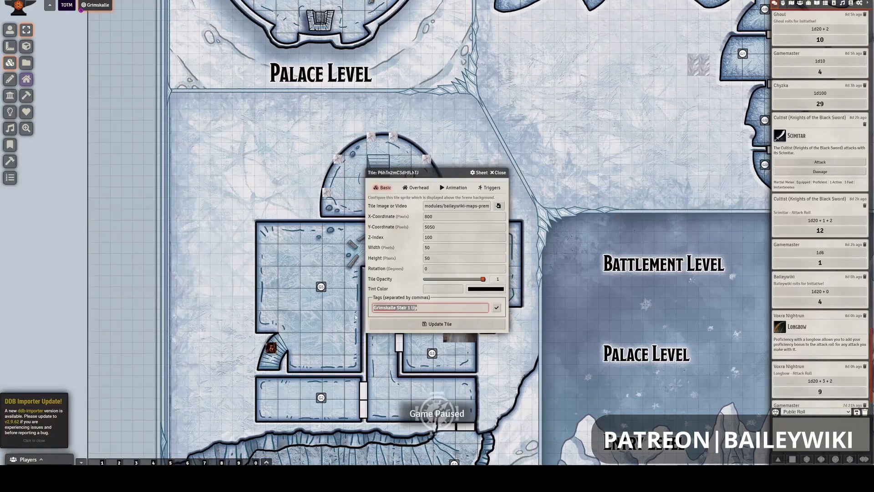
pyautogui.click(430, 326)
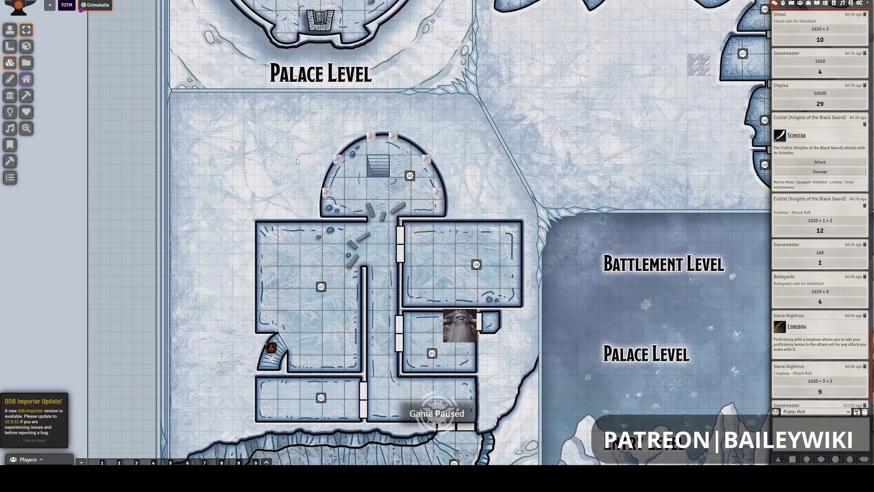
# - Open the Palace Level stair tile's configuration and apply the tag "Grimskalle Stair 1 Down", reusing the copied tag text
pyautogui.moveTo(299, 159); pyautogui.dragTo(308, 386)
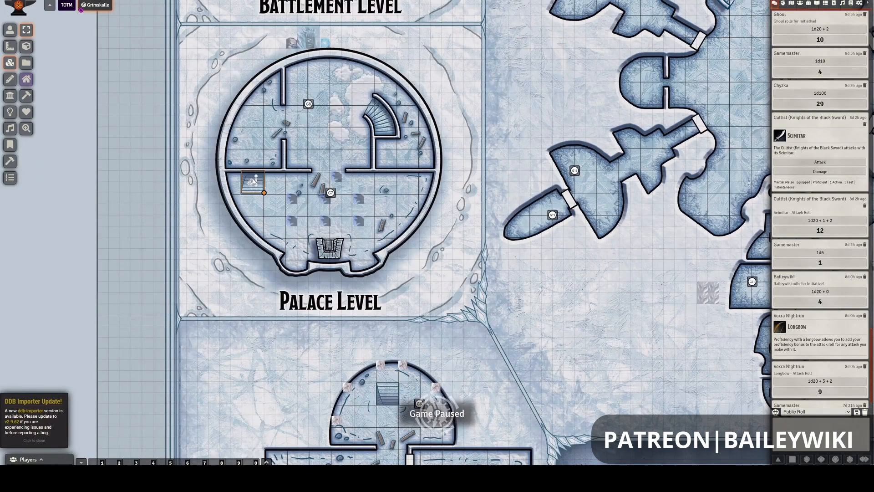
pyautogui.rightClick(254, 183)
pyautogui.rightClick(254, 183)
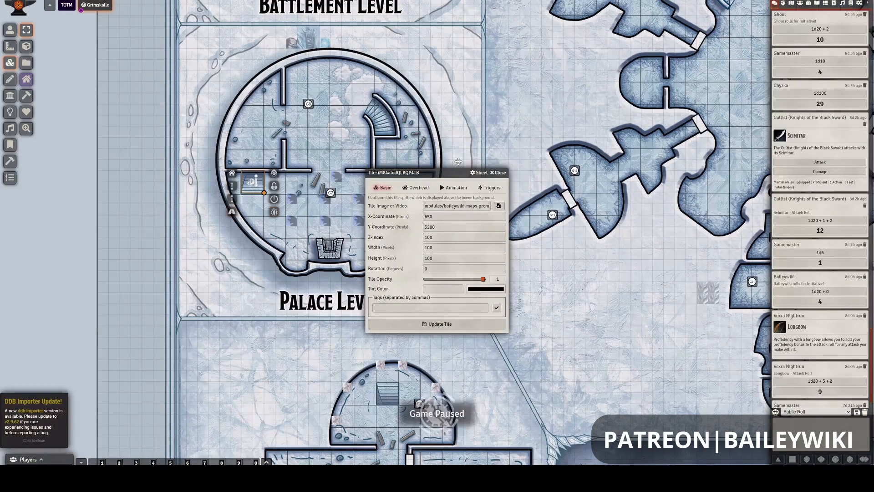
pyautogui.moveTo(425, 171); pyautogui.dragTo(458, 159)
pyautogui.click(448, 299)
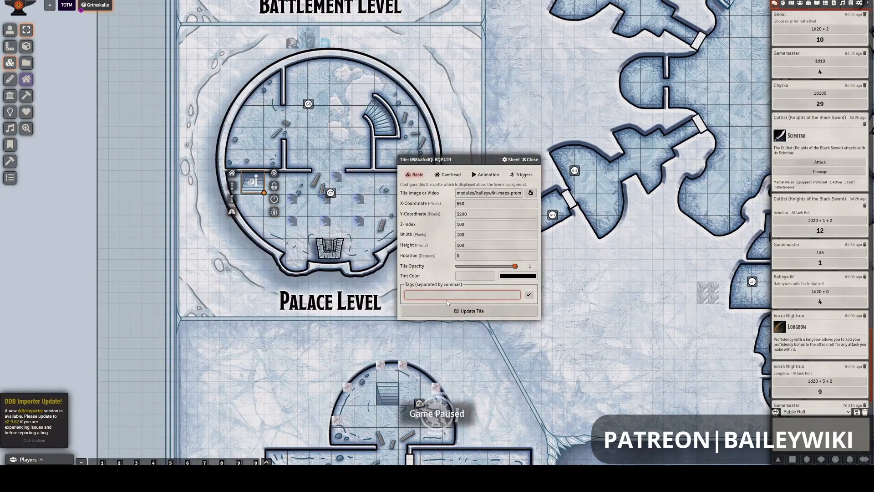
pyautogui.write('Grimskalle Stair 1 top')
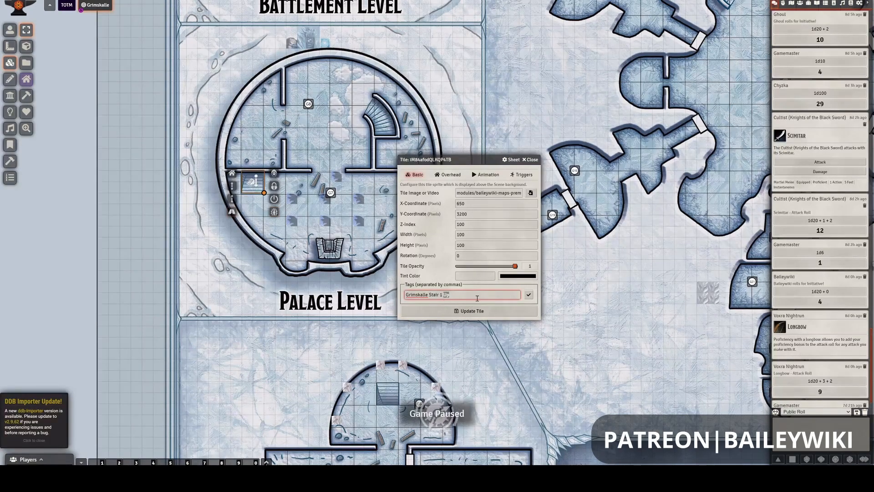
pyautogui.write('Down')
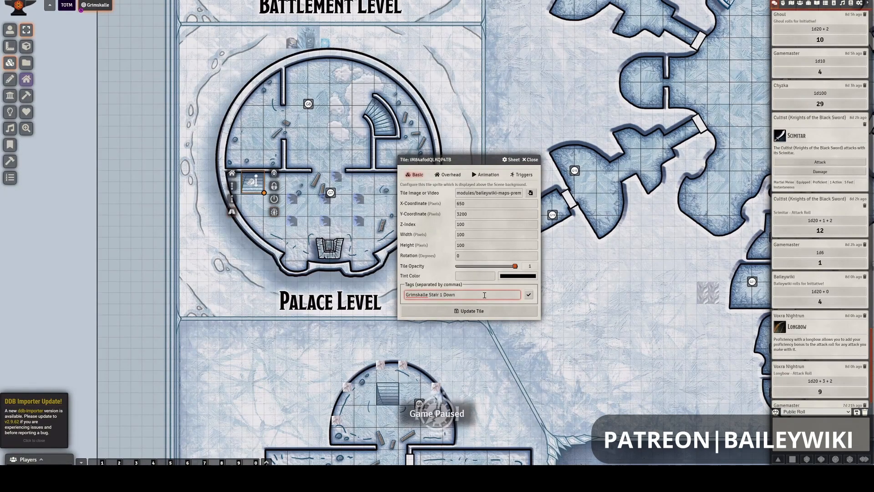
pyautogui.click(529, 294)
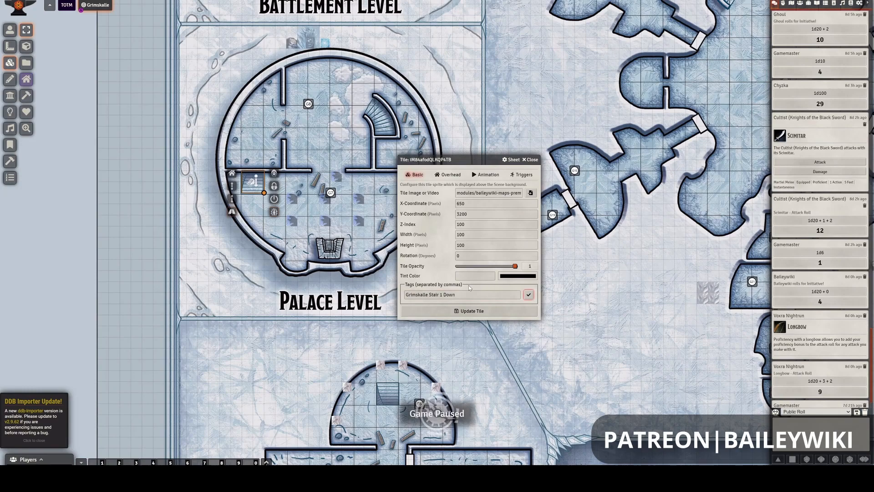
# - Edit the Palace Level stair tile's Teleport action to use the Tagger tag "Grimskalle Stair 1 Up" in the active scene as its destination
pyautogui.click(524, 175)
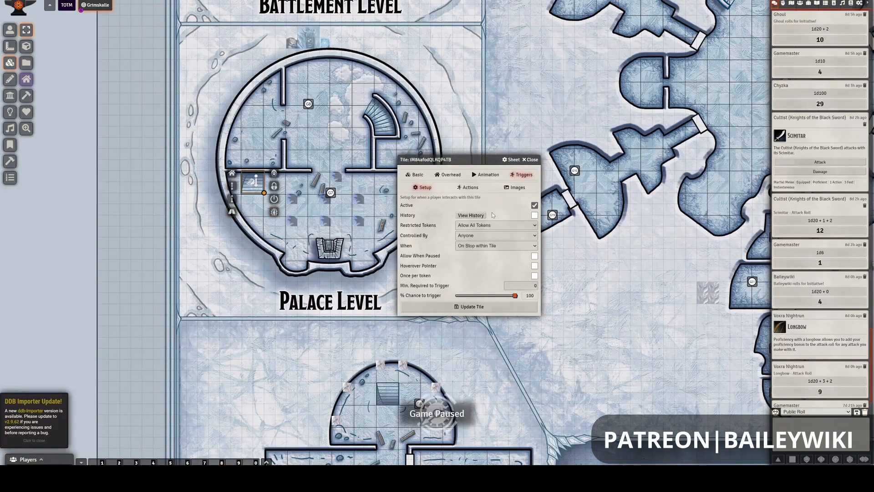
pyautogui.click(469, 187)
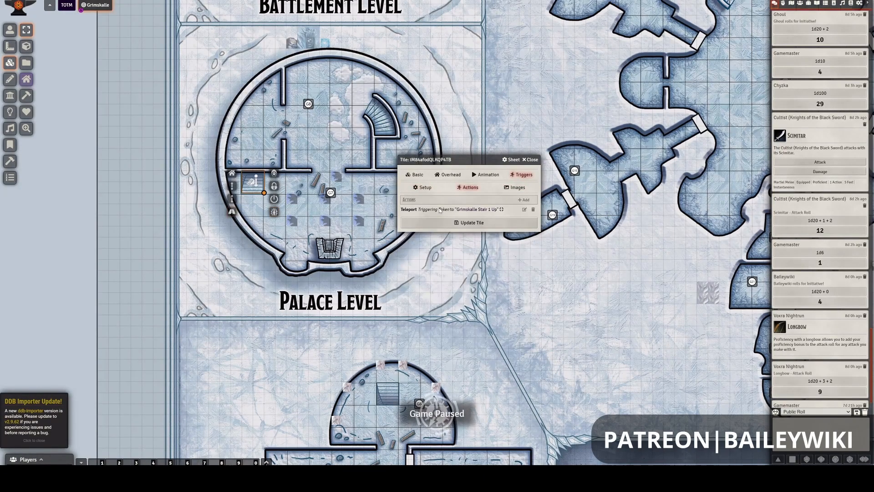
pyautogui.click(525, 210)
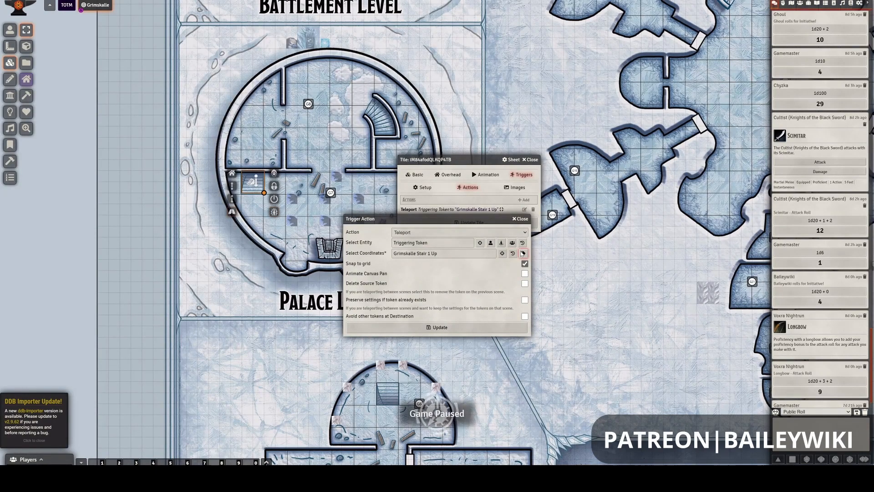
pyautogui.moveTo(510, 222); pyautogui.dragTo(537, 243)
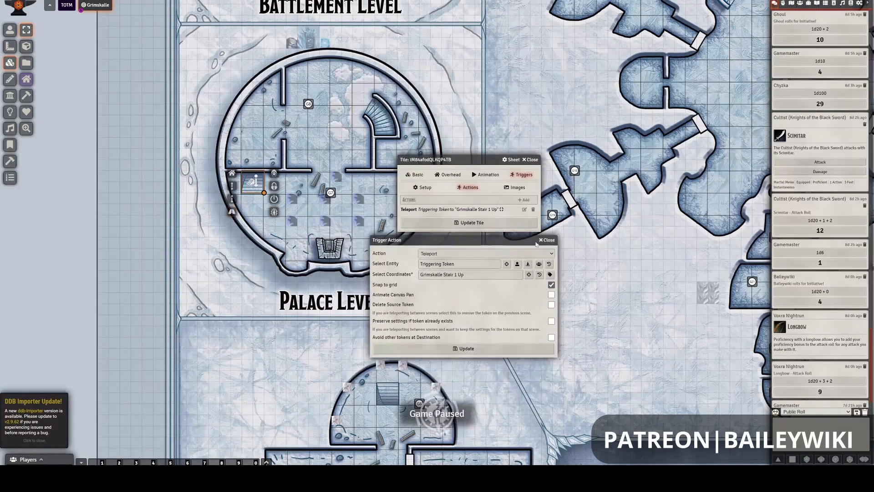
pyautogui.click(550, 275)
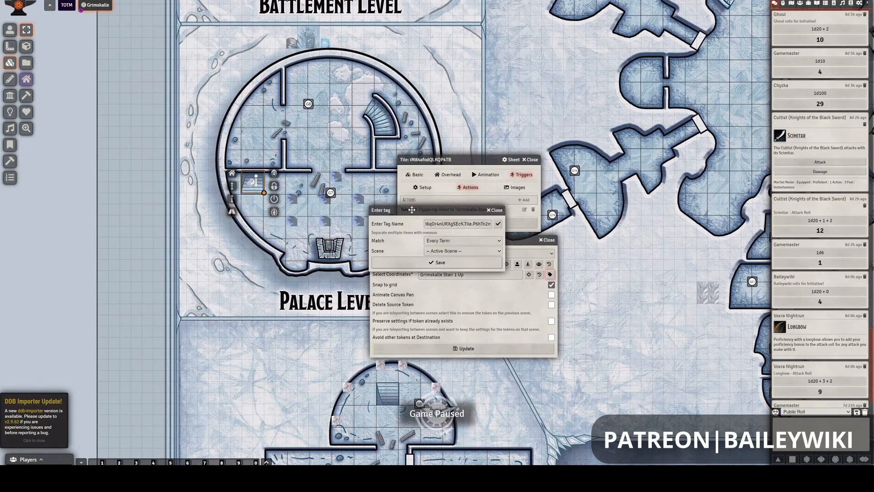
pyautogui.moveTo(412, 211); pyautogui.dragTo(271, 280)
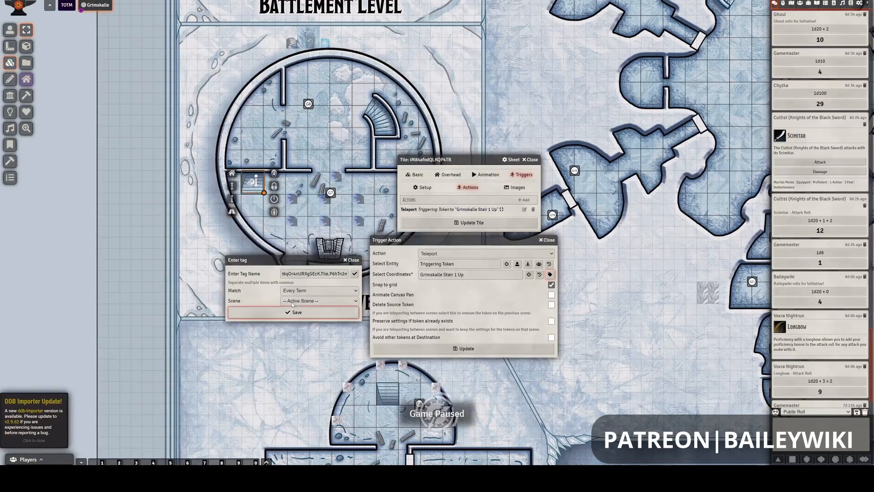
pyautogui.click(295, 274)
pyautogui.moveTo(358, 272); pyautogui.dragTo(359, 287)
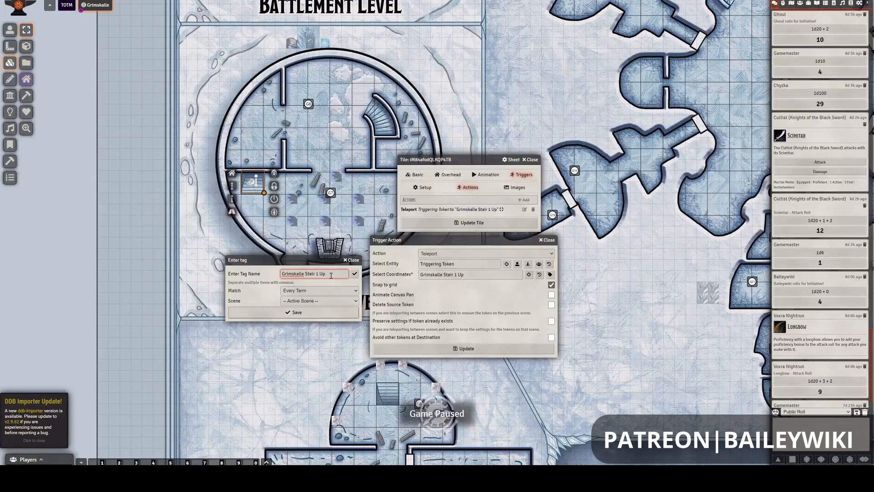
pyautogui.click(317, 313)
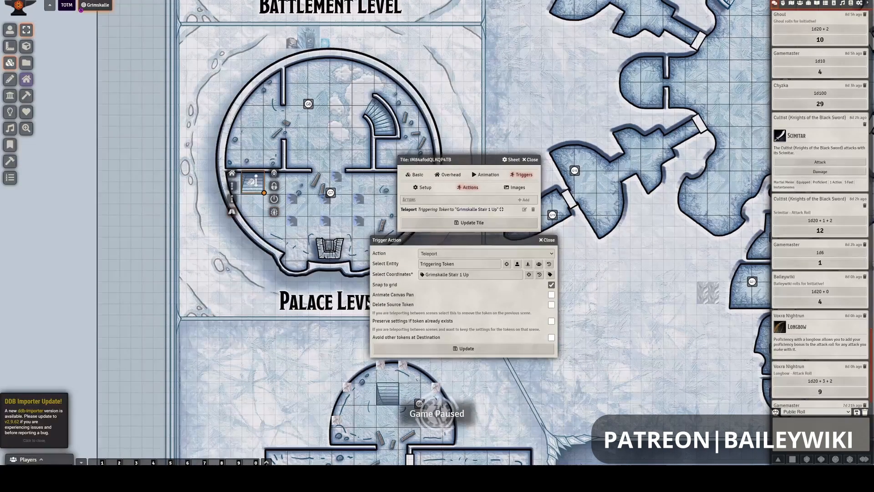
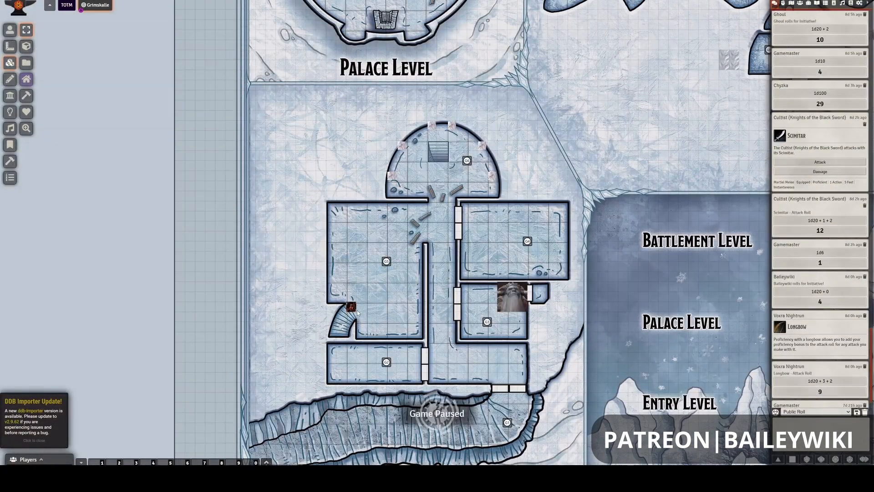
# - Examine how the curved G5 stair tile and the Palace Level stair tile pair up, selecting each in turn
pyautogui.click(7, 31)
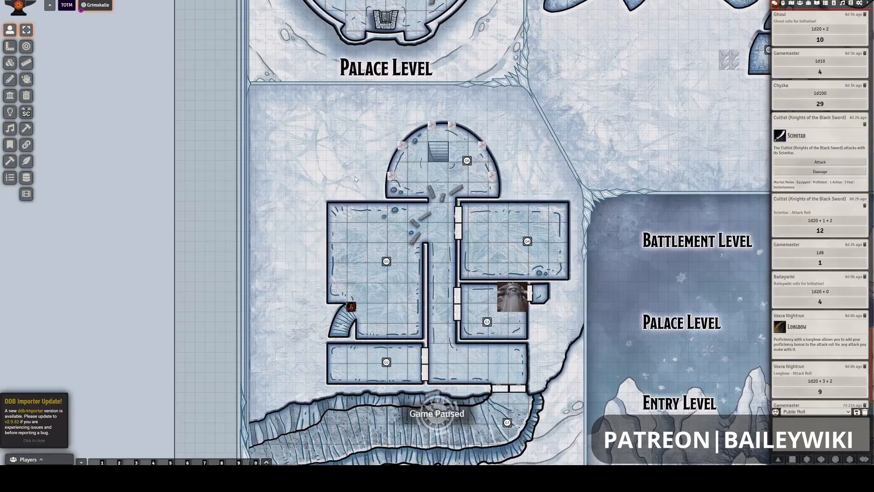
pyautogui.moveTo(316, 67); pyautogui.dragTo(318, 160)
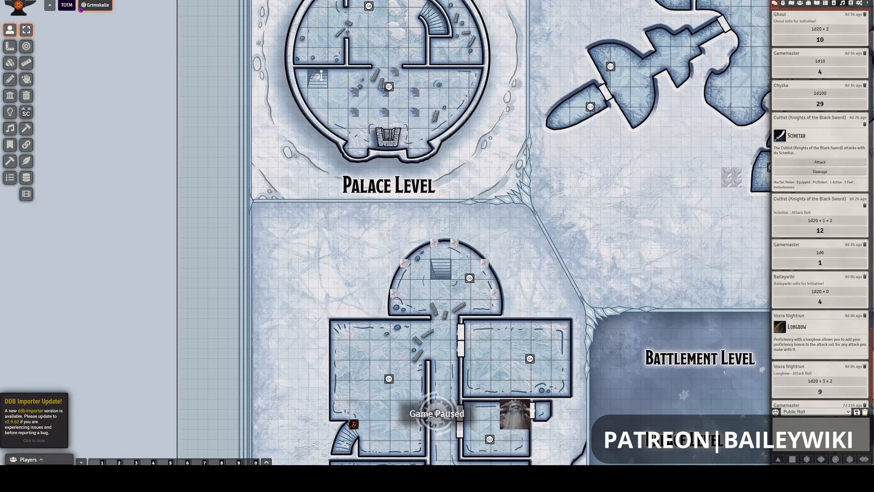
pyautogui.click(10, 63)
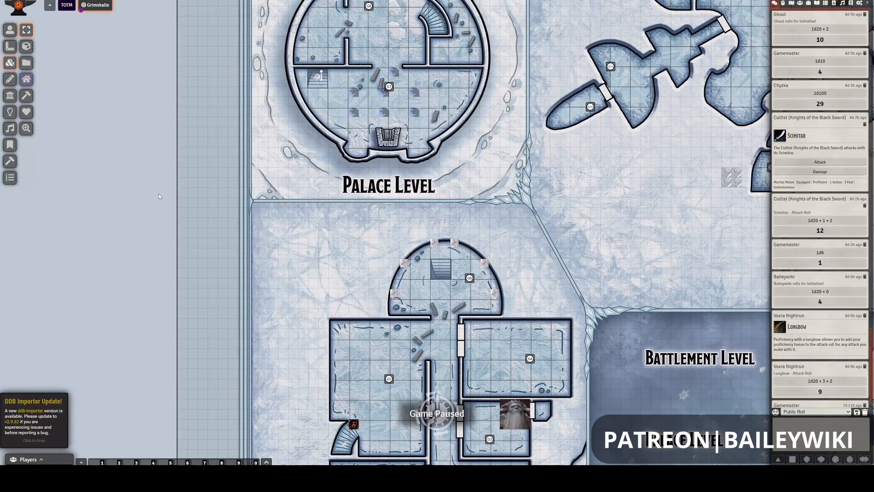
pyautogui.click(351, 442)
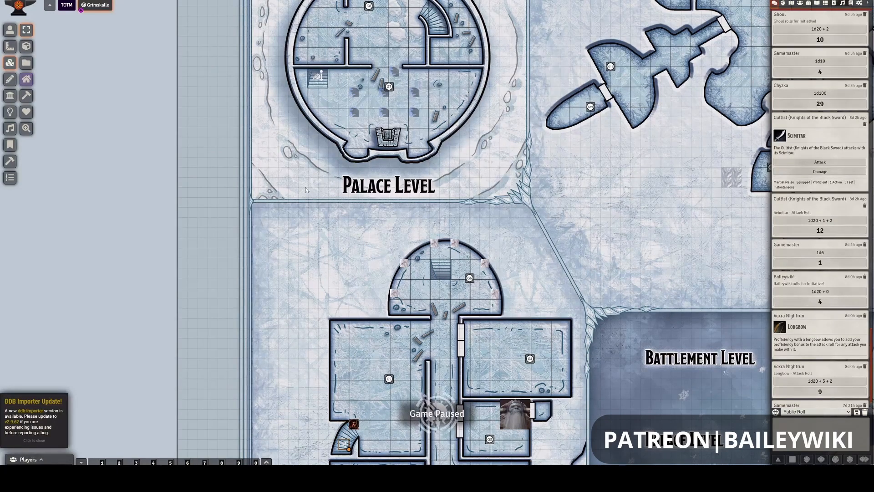
pyautogui.click(314, 81)
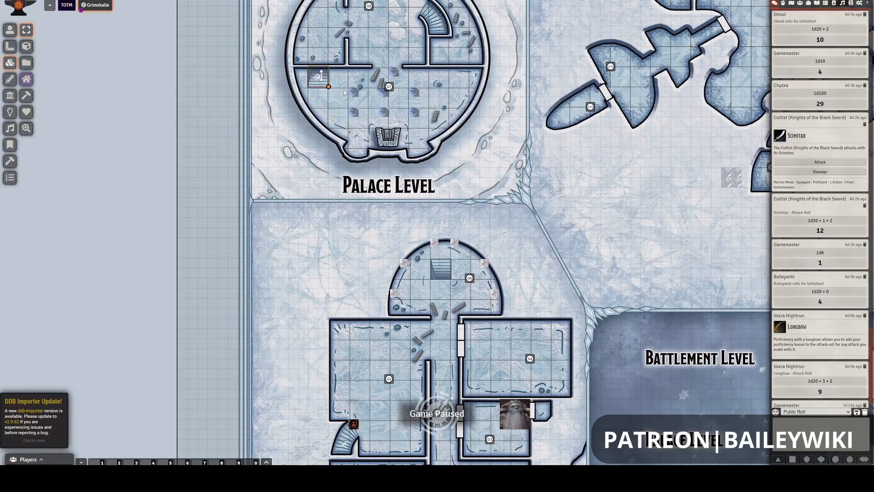
pyautogui.moveTo(340, 97); pyautogui.dragTo(334, 125)
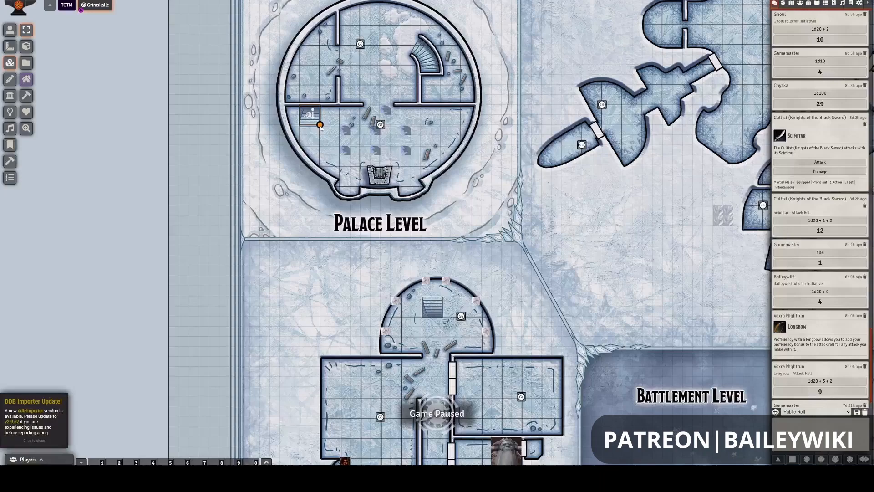
pyautogui.moveTo(325, 147); pyautogui.dragTo(323, 129)
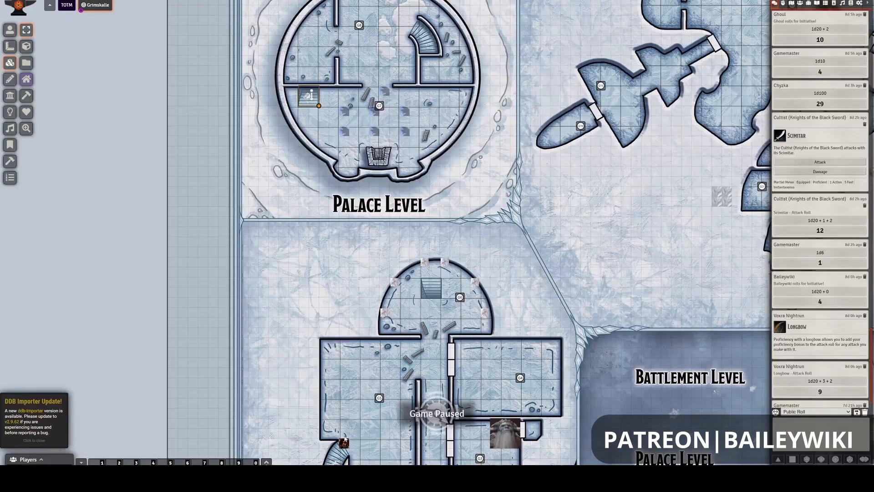
pyautogui.click(302, 152)
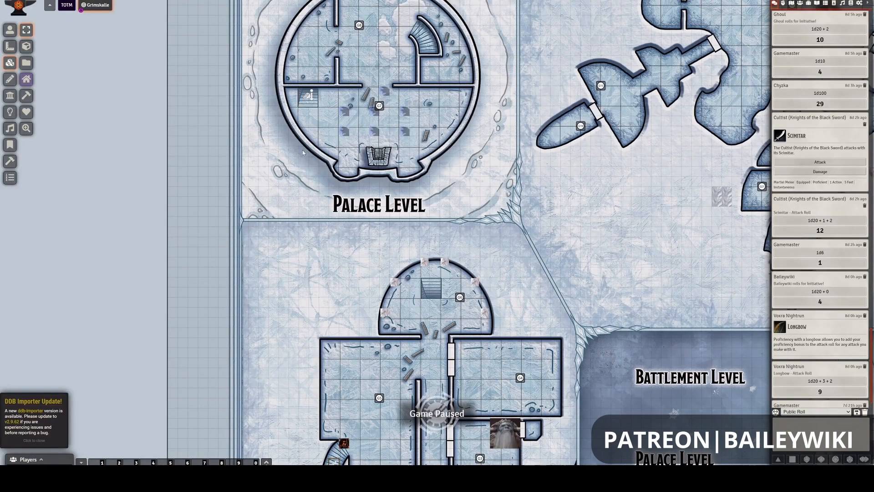
pyautogui.click(314, 97)
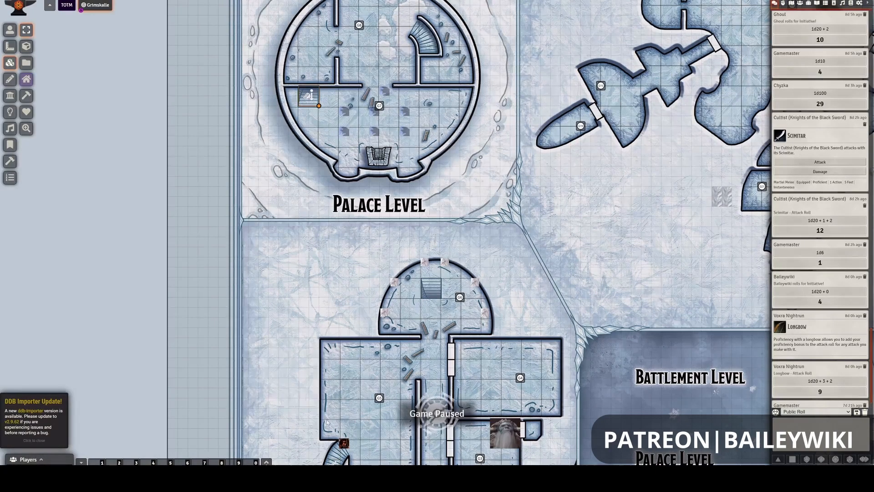
pyautogui.click(334, 461)
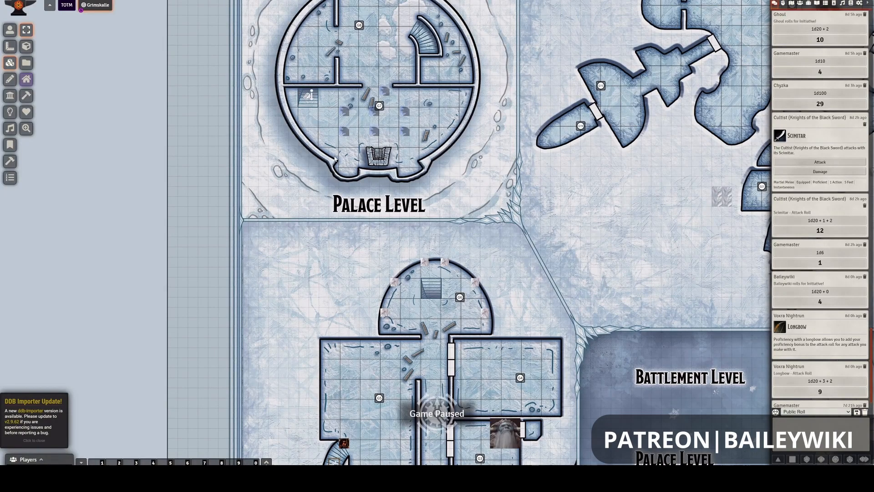
pyautogui.click(306, 96)
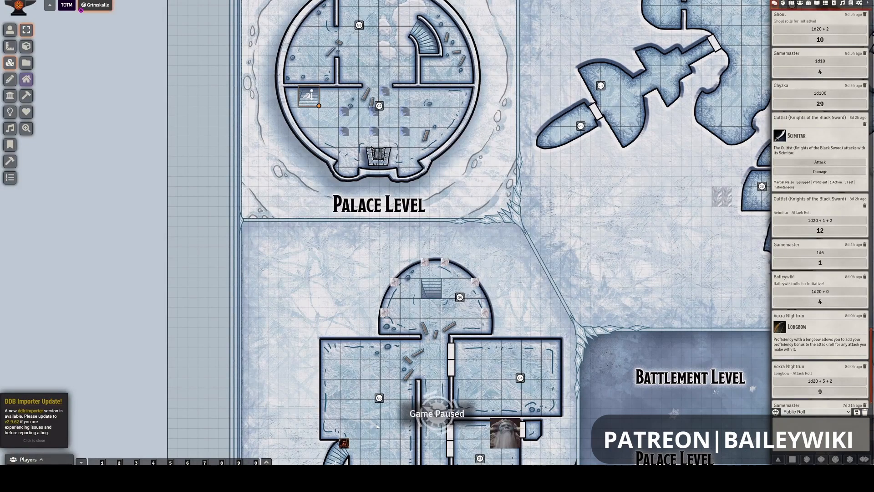
pyautogui.click(420, 381)
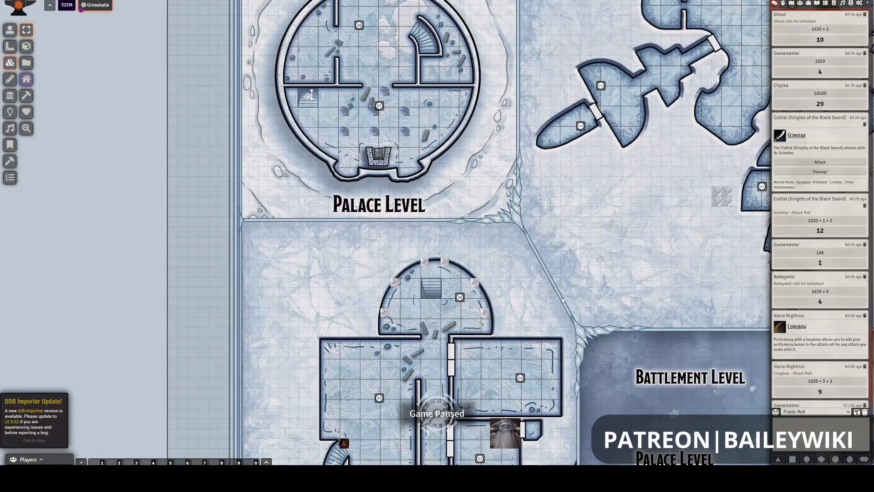
pyautogui.scroll(-1, 337, 391)
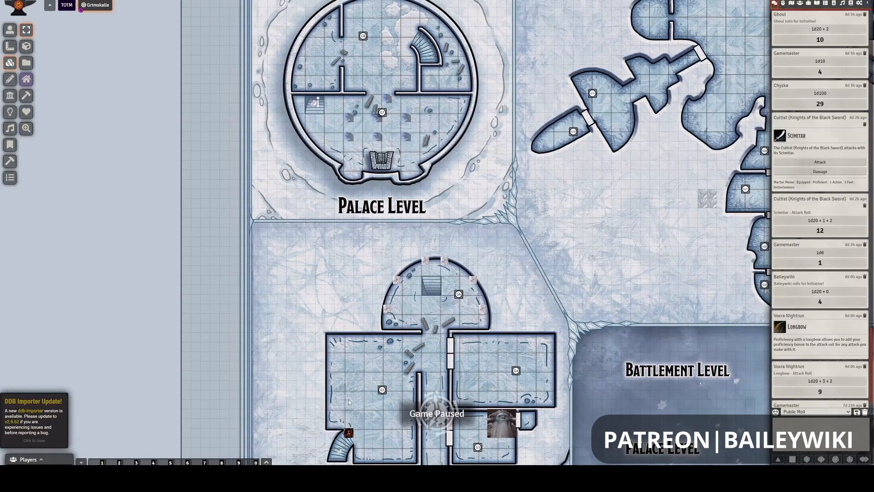
pyautogui.scroll(-1, 339, 344)
pyautogui.scroll(-3, 339, 343)
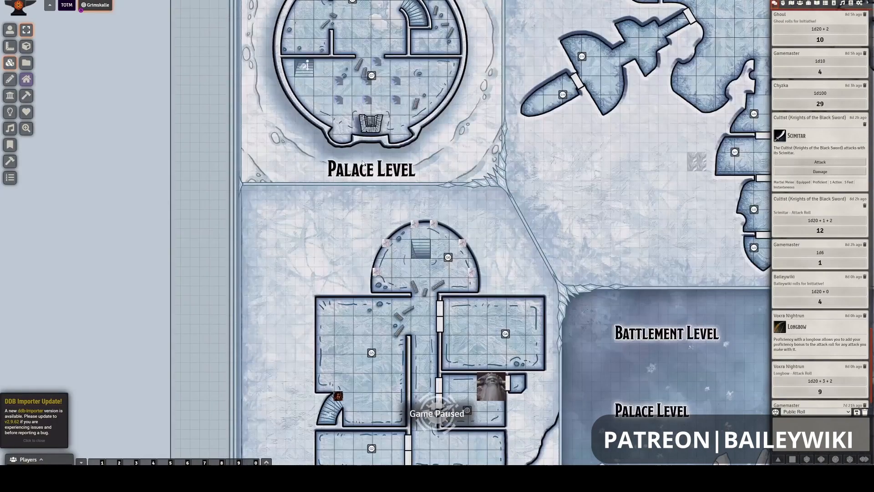
pyautogui.scroll(1, 305, 80)
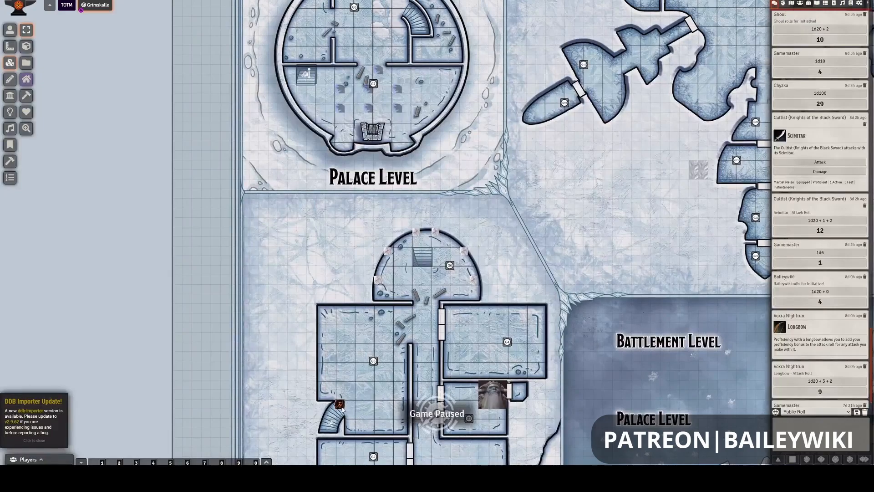
# - Open the curved G5 stair tile's configuration, clear its tag text and update the tile
pyautogui.click(330, 425)
pyautogui.rightClick(330, 426)
pyautogui.rightClick(331, 425)
pyautogui.rightClick(331, 425)
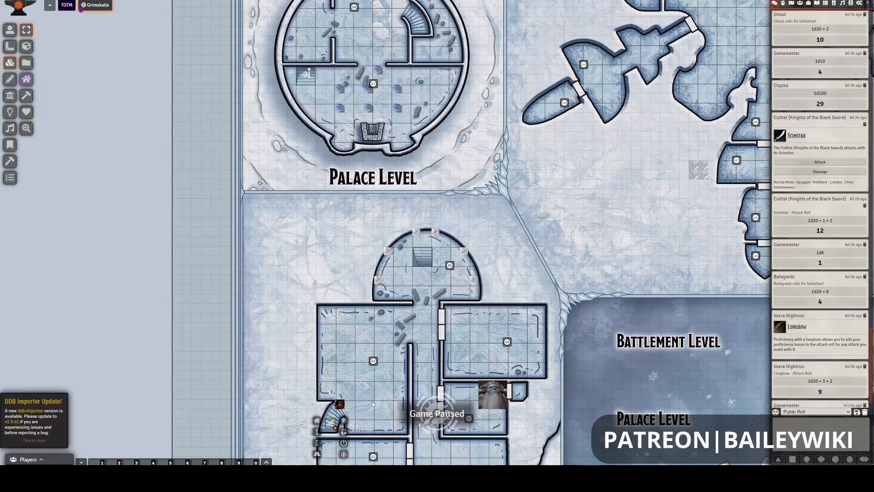
pyautogui.rightClick(331, 426)
pyautogui.moveTo(430, 308); pyautogui.dragTo(372, 308)
pyautogui.press('BackSpace')
pyautogui.click(446, 324)
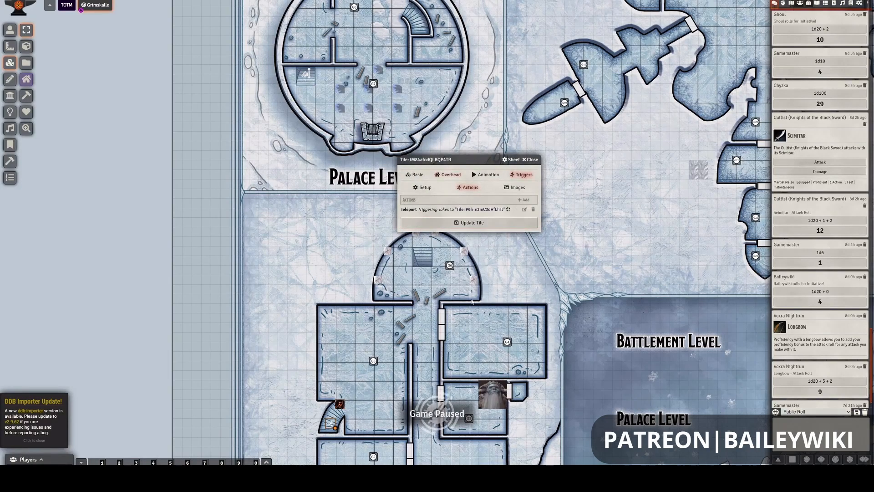
# - Review the Palace Level stair tile's overhead and basic settings, including its tags, and update the tile
pyautogui.click(415, 174)
pyautogui.click(450, 175)
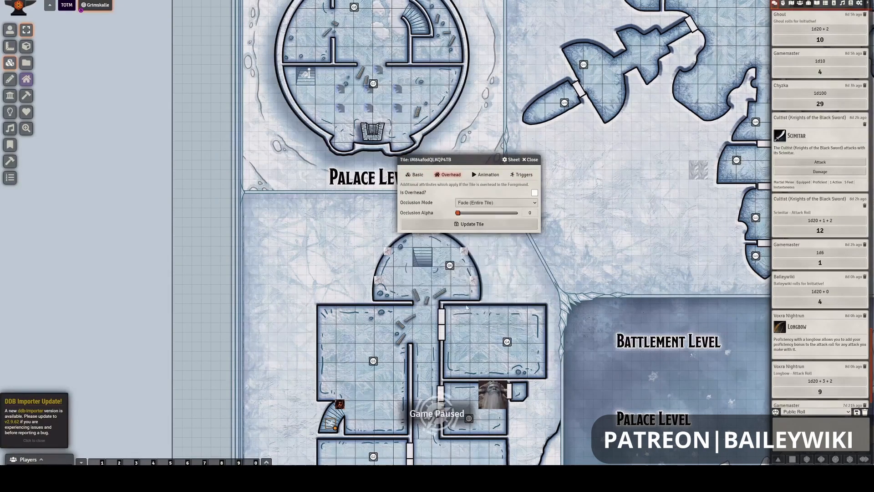
pyautogui.click(415, 175)
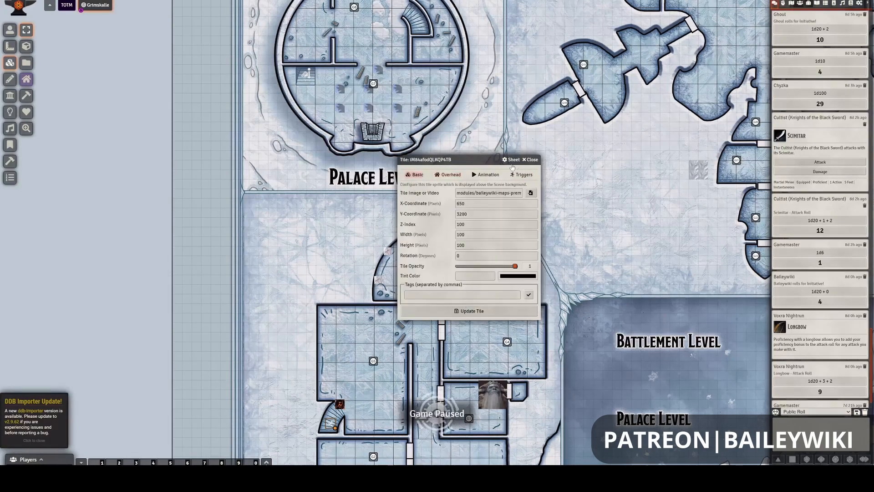
pyautogui.click(431, 311)
# - Test the two-way teleport by walking the token onto the G5 stairs, back from the Palace Level stairs, and through again
pyautogui.click(11, 30)
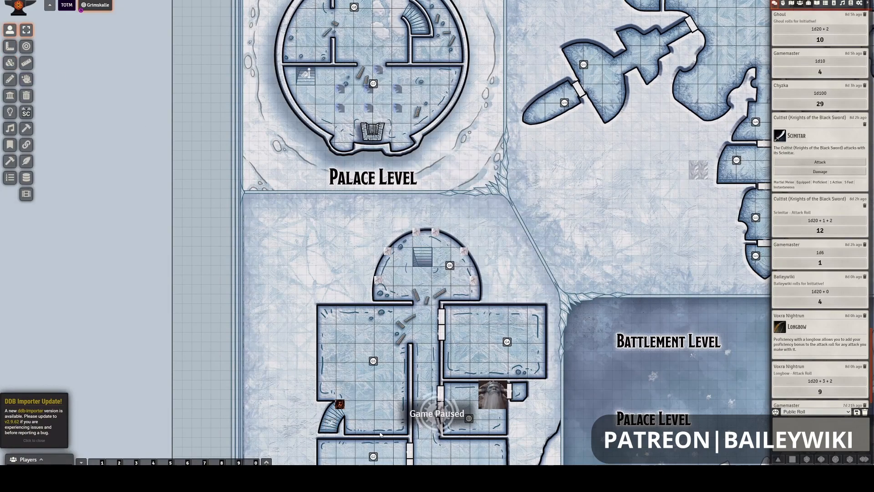
pyautogui.click(340, 404)
pyautogui.press('Left')
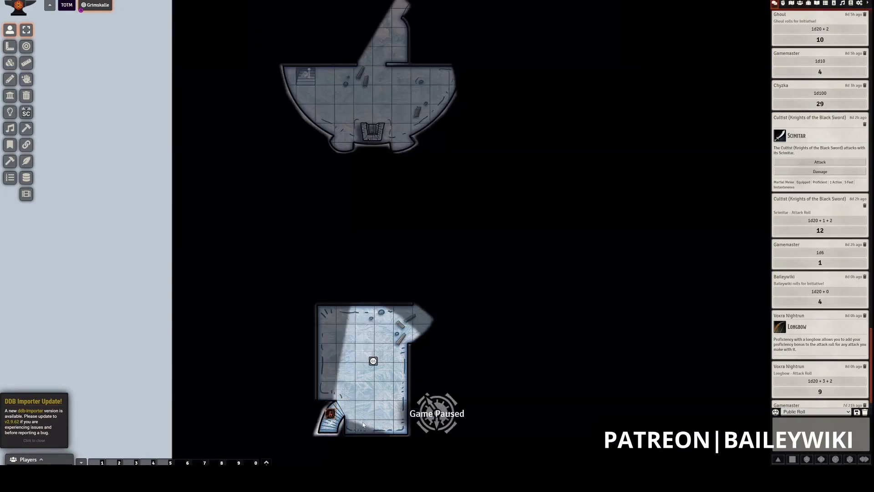
pyautogui.press('Down')
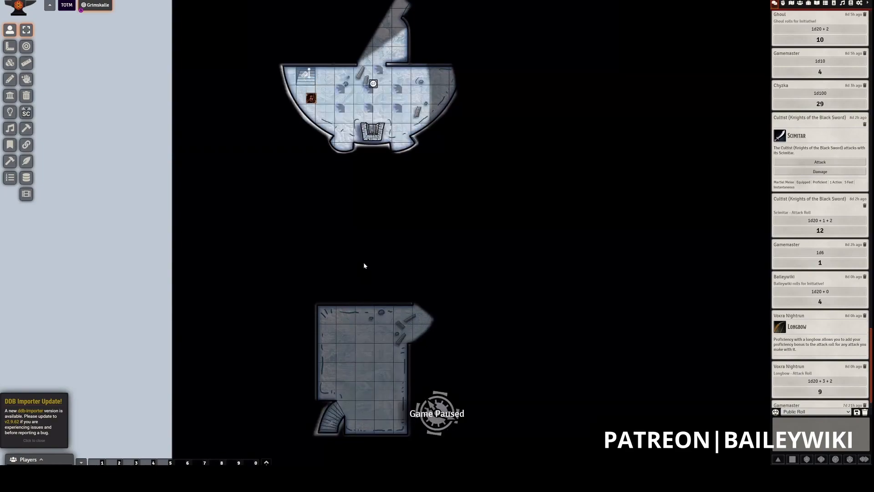
pyautogui.press('Up')
pyautogui.press('Up')
pyautogui.press('Up')
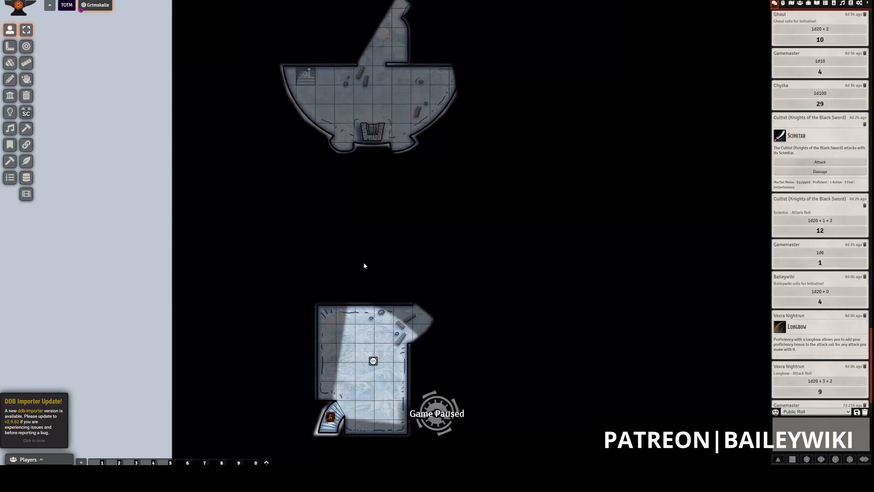
pyautogui.press('Down')
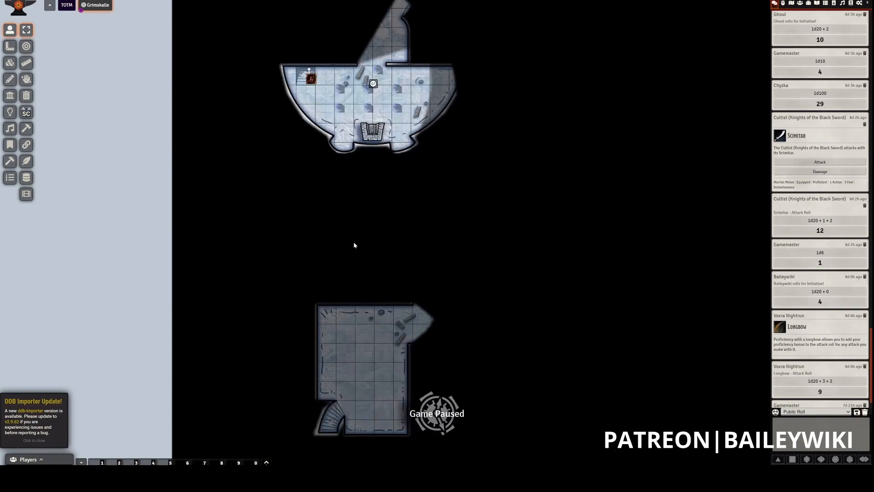
pyautogui.press('Down')
pyautogui.press('Down')
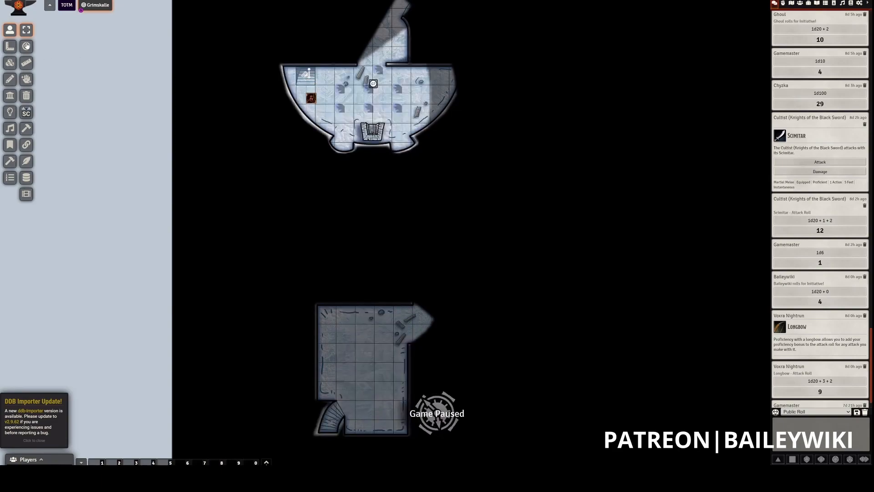
pyautogui.click(328, 80)
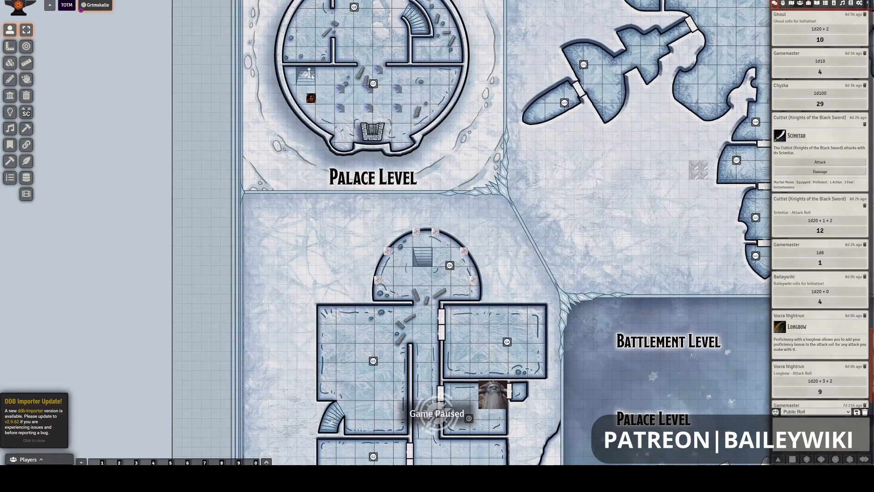
# - Add a "Play sound file" trigger action to the Palace Level stair tile
pyautogui.click(12, 65)
pyautogui.doubleClick(306, 76)
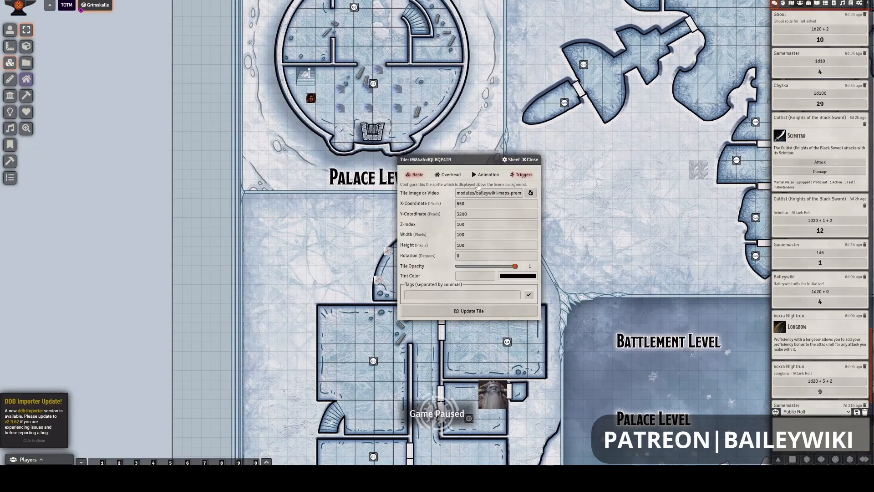
pyautogui.click(522, 176)
pyautogui.click(486, 176)
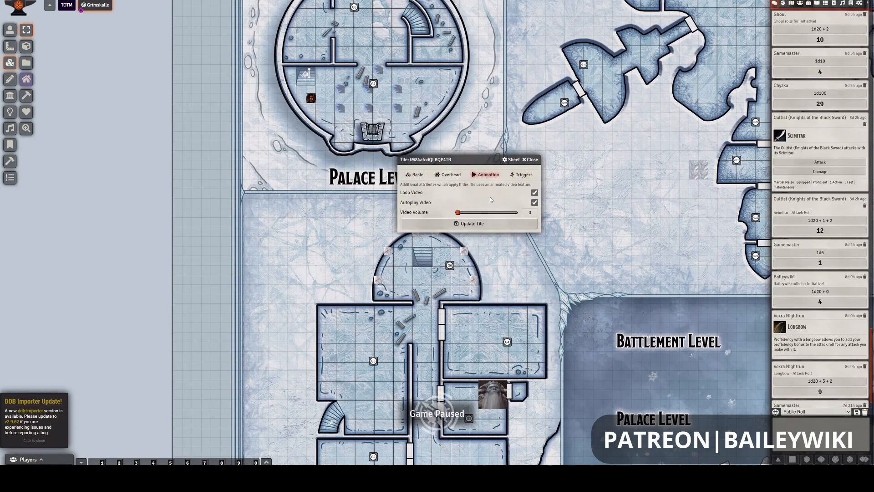
pyautogui.click(521, 175)
pyautogui.click(524, 199)
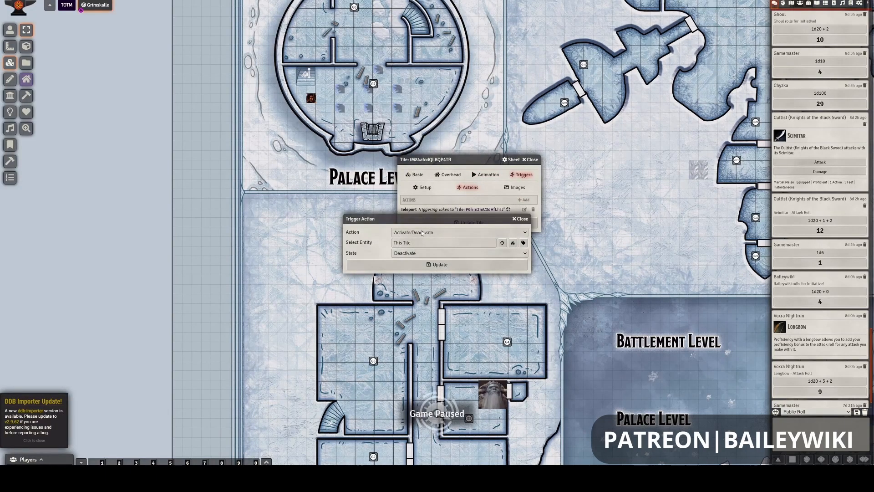
pyautogui.click(421, 232)
pyautogui.scroll(-3, 425, 296)
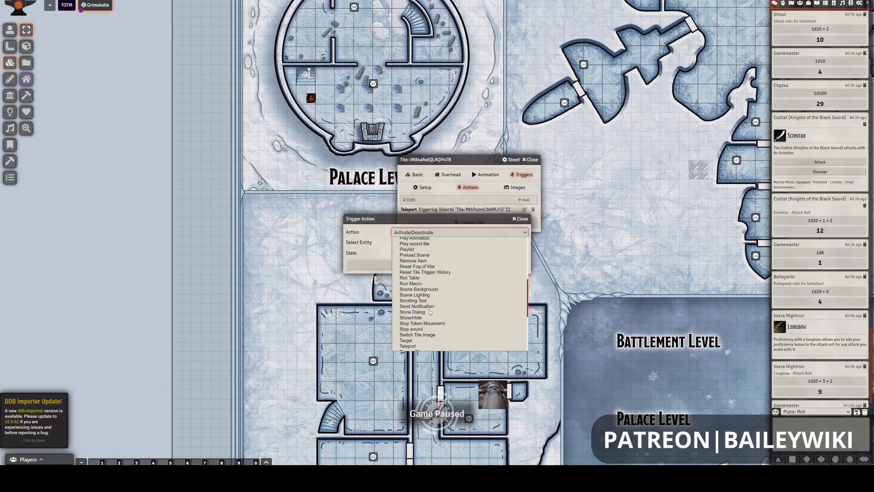
pyautogui.click(423, 303)
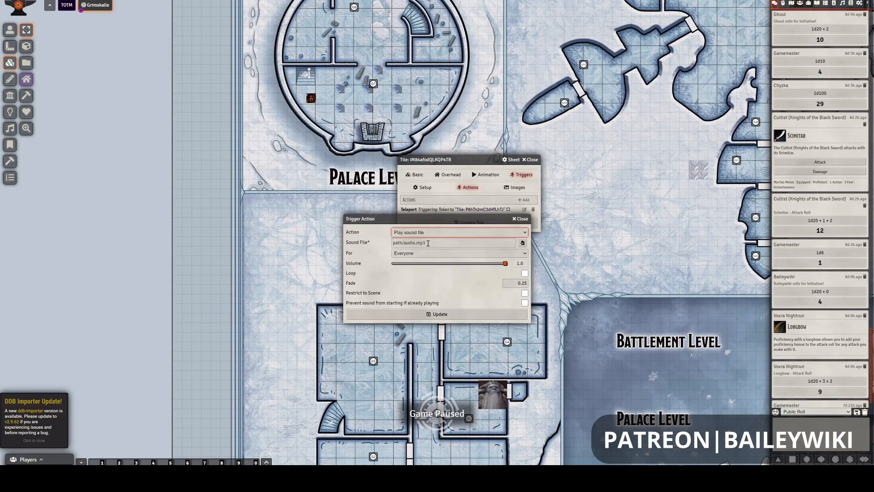
# - Choose steps-down.ogg from modules/baileywiki-maps-premium-towns/sounds as the sound file, filtering the folder by "ste"
pyautogui.click(523, 243)
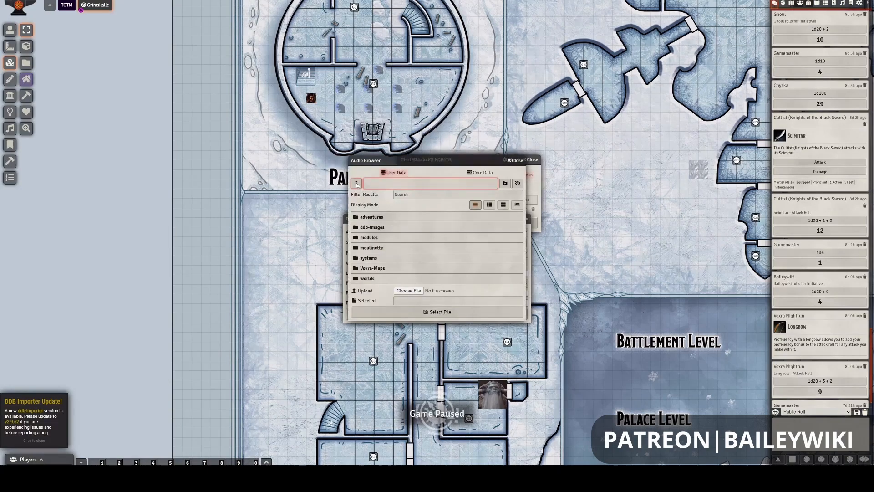
pyautogui.click(364, 238)
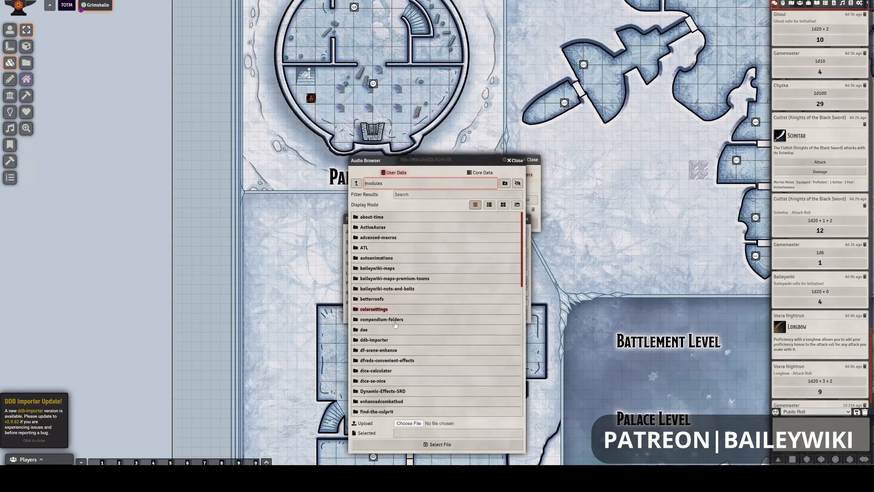
pyautogui.click(401, 279)
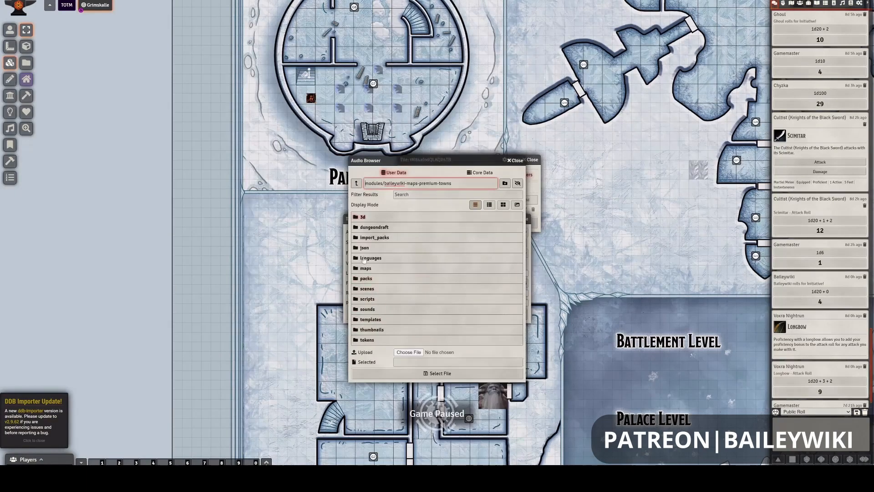
pyautogui.click(368, 309)
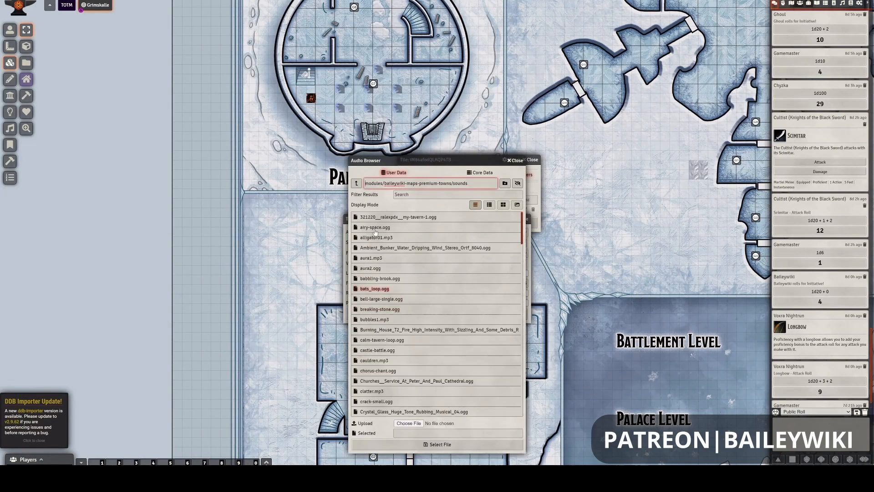
pyautogui.click(412, 194)
pyautogui.write('sty')
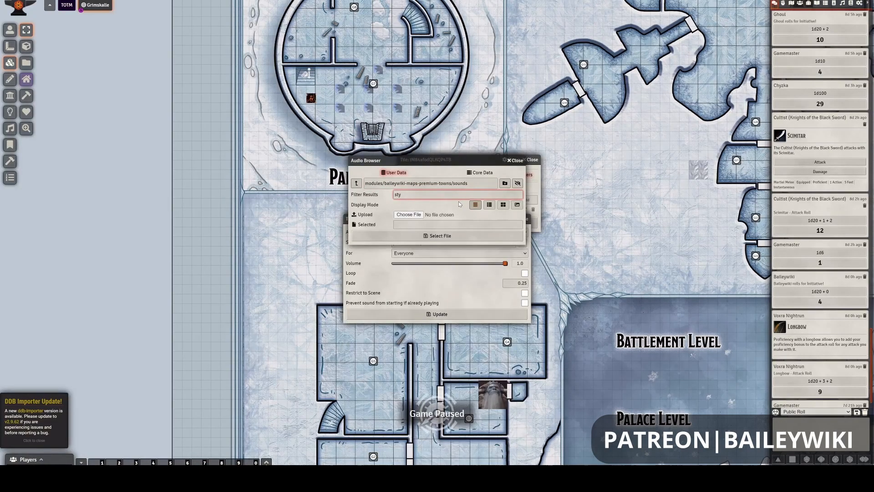
pyautogui.press('BackSpace')
pyautogui.write('e')
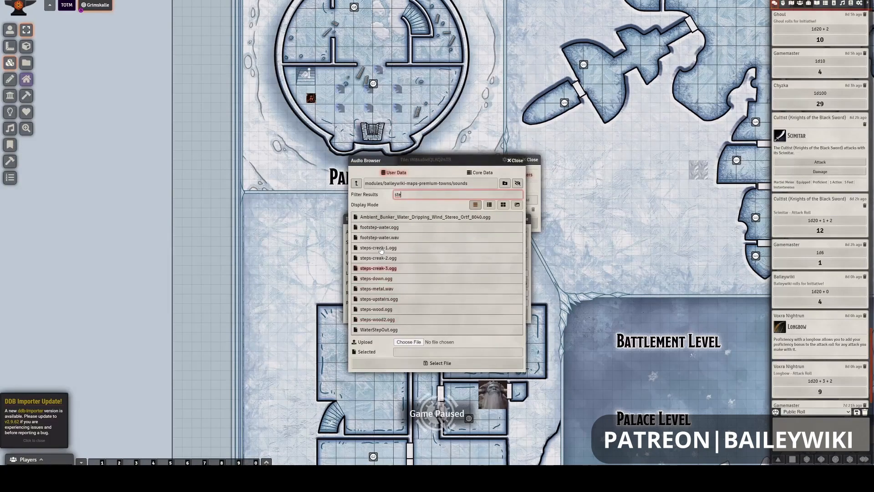
pyautogui.click(451, 284)
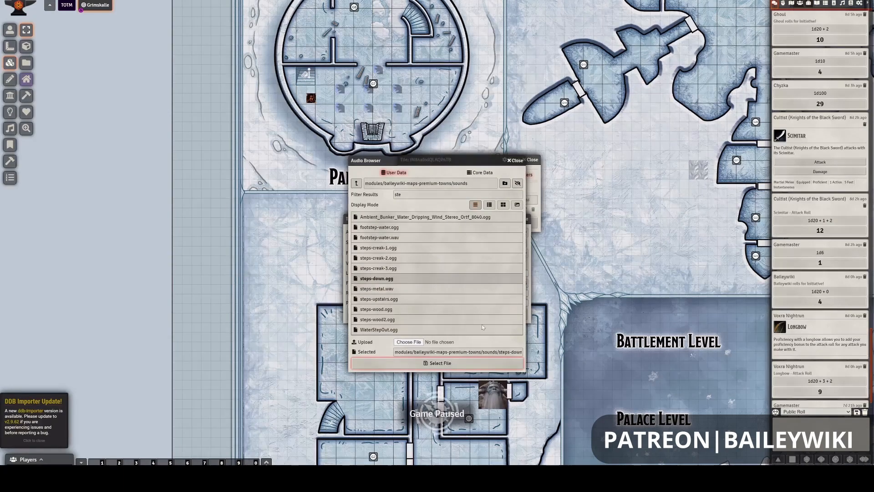
pyautogui.click(438, 363)
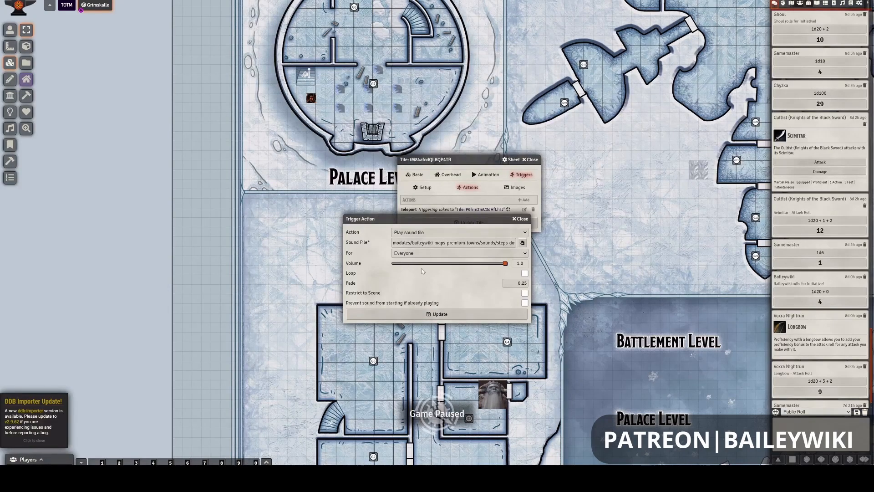
# - Limit the stair sound to the Triggering Player and place it before the Teleport action in the tile's action list
pyautogui.click(432, 253)
pyautogui.click(434, 266)
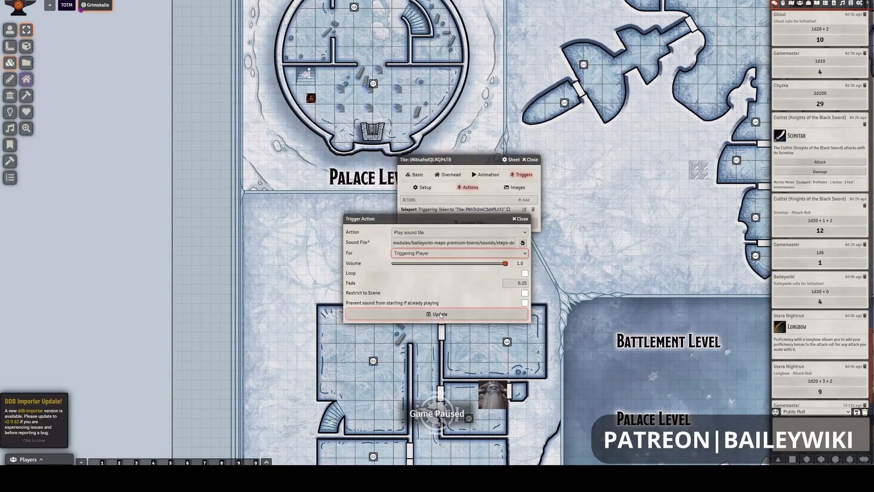
pyautogui.press('Return')
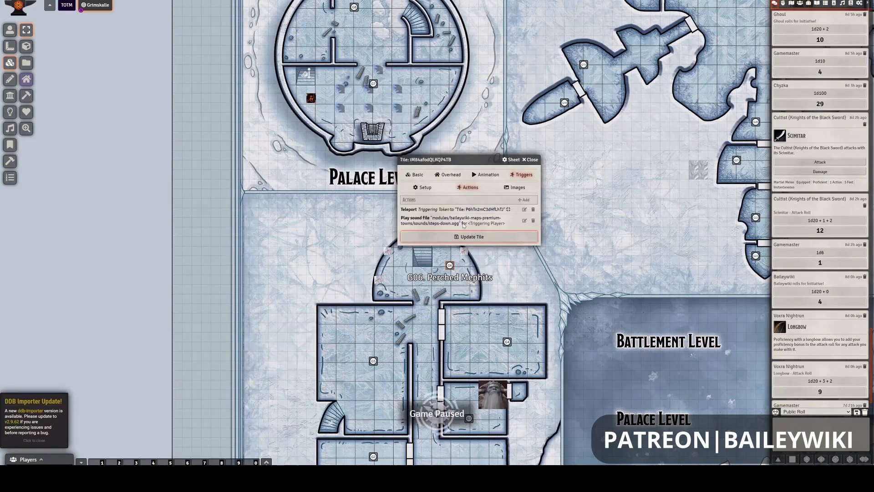
pyautogui.moveTo(464, 225); pyautogui.dragTo(475, 207)
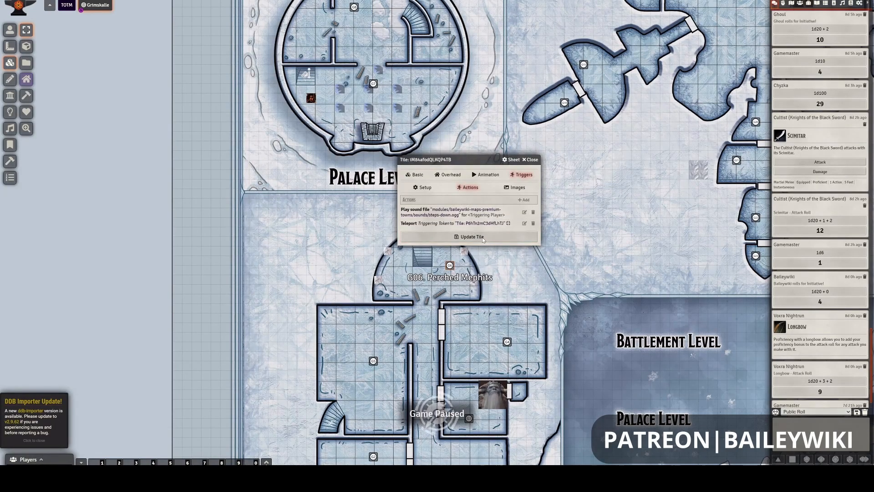
pyautogui.click(484, 238)
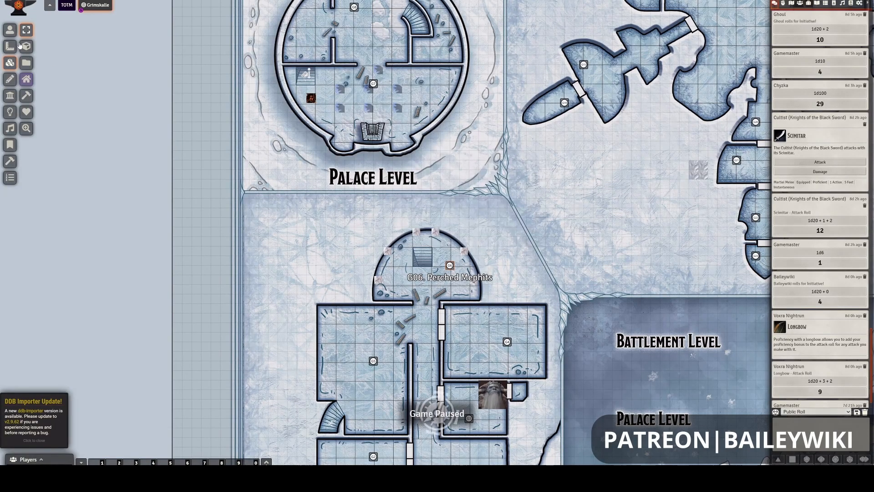
# - Test the stair sound by walking the token onto the Palace Level stairs and back from the G5 stairs
pyautogui.click(10, 31)
pyautogui.click(312, 99)
pyautogui.press('Up')
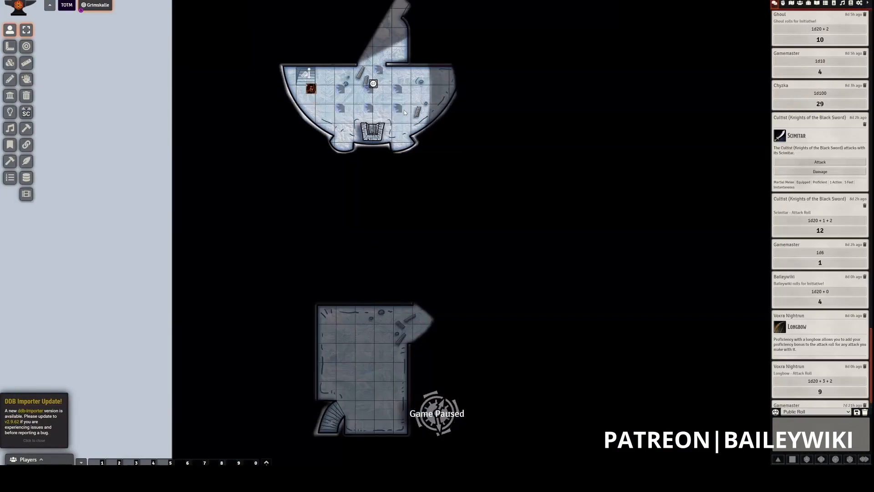
pyautogui.press('Up')
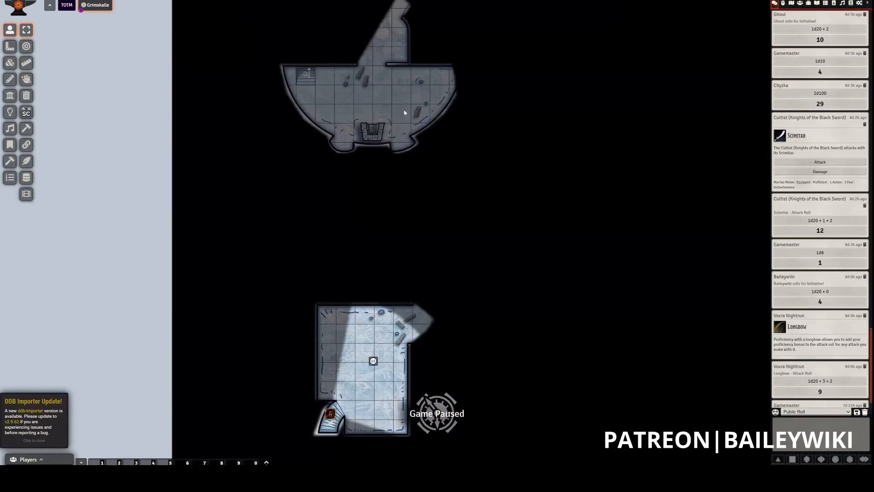
pyautogui.press('Down')
pyautogui.press('Down')
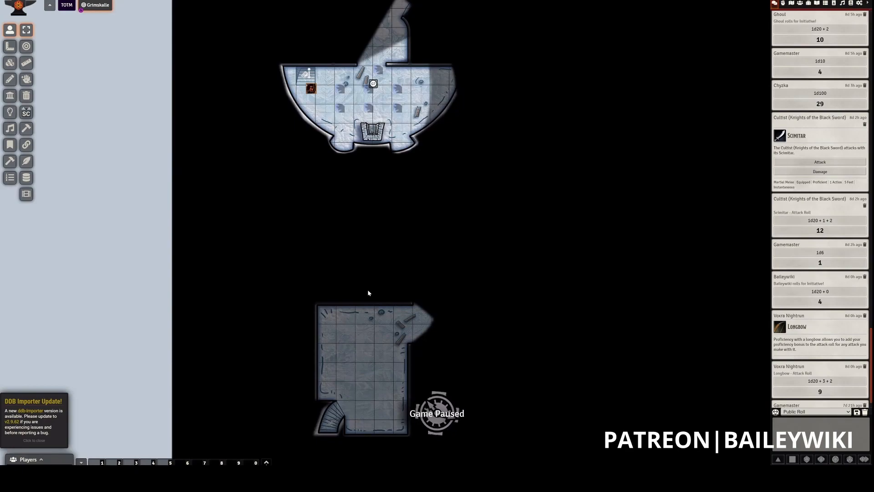
pyautogui.click(349, 420)
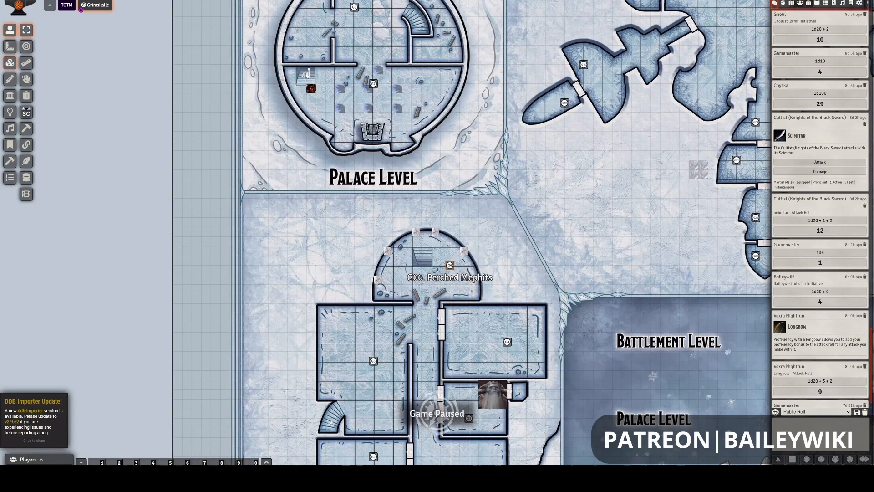
# - Copy the Palace Level's straight stair tile and place the copy over the Battlement Level staircase
pyautogui.click(307, 75)
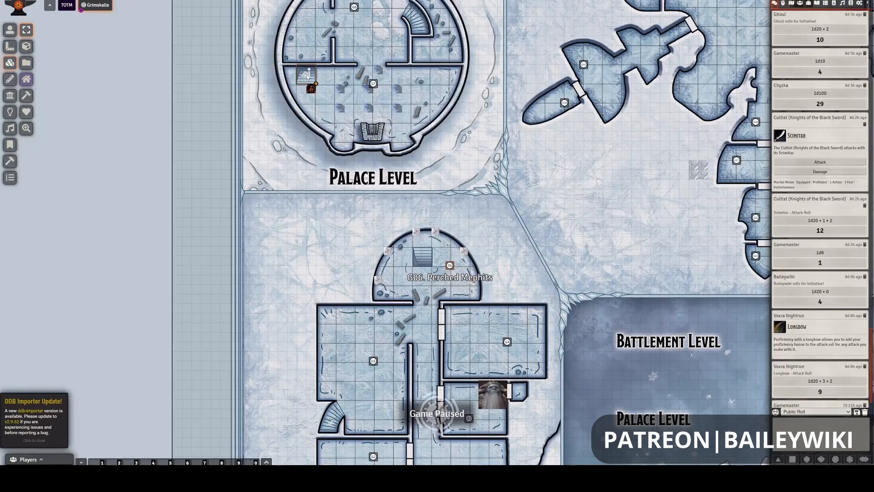
pyautogui.hotkey('ctrl', 'c')
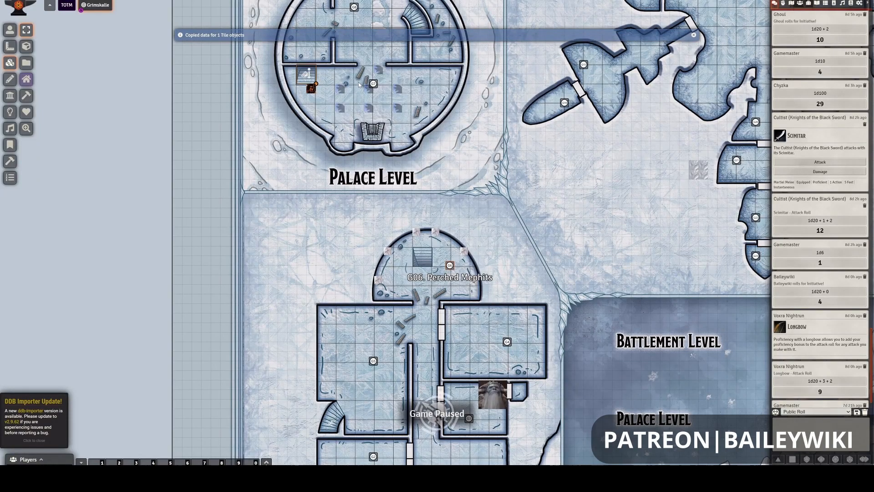
pyautogui.moveTo(385, 46); pyautogui.dragTo(366, 294)
pyautogui.scroll(2, 390, 78)
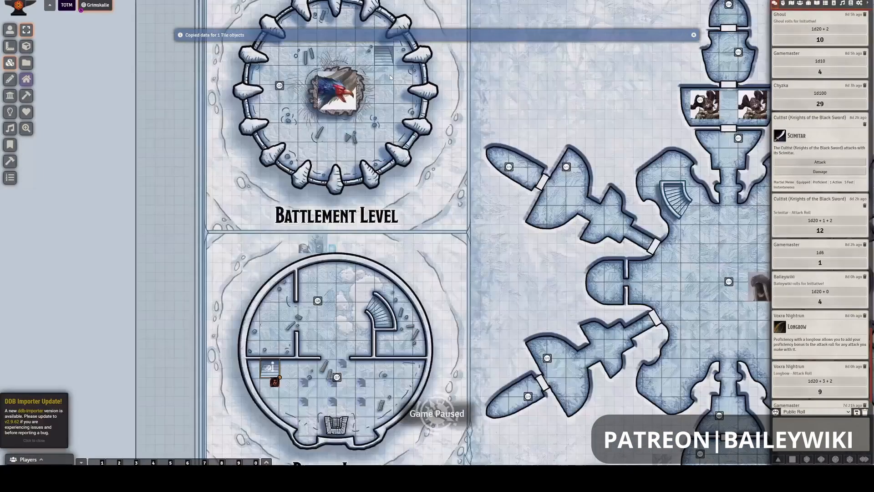
pyautogui.hotkey('ctrl', 'v')
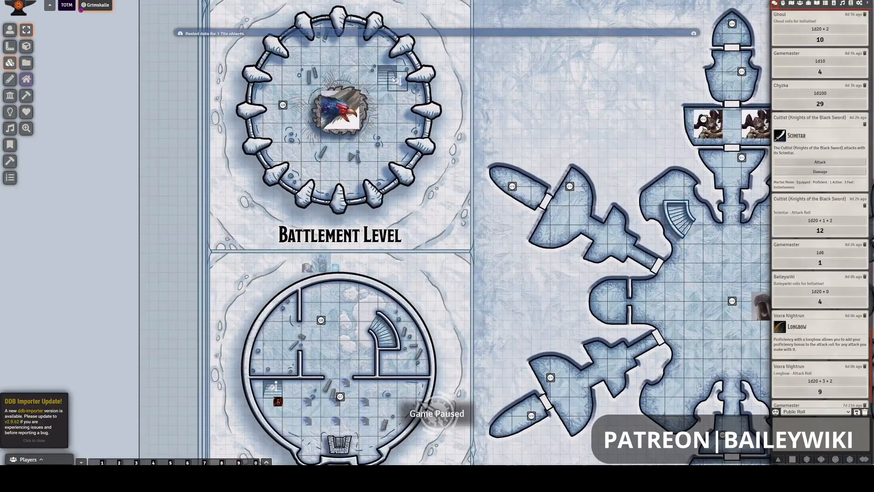
pyautogui.moveTo(394, 113); pyautogui.dragTo(389, 104)
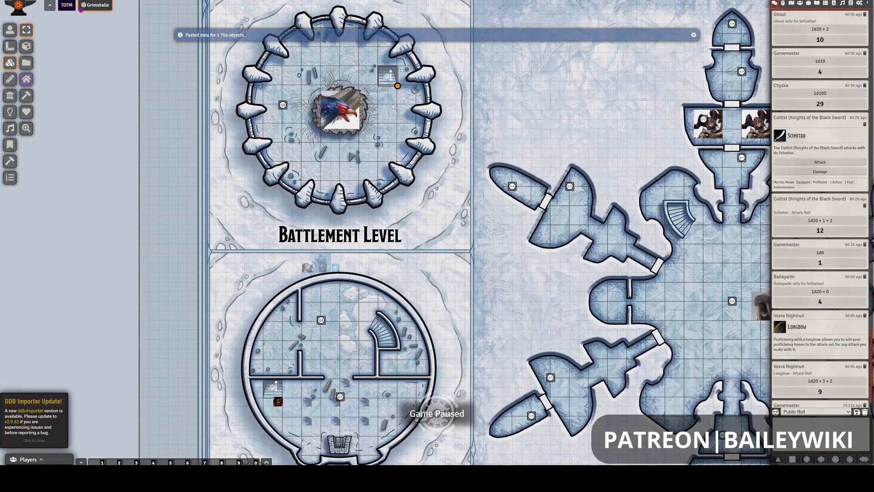
pyautogui.click(394, 114)
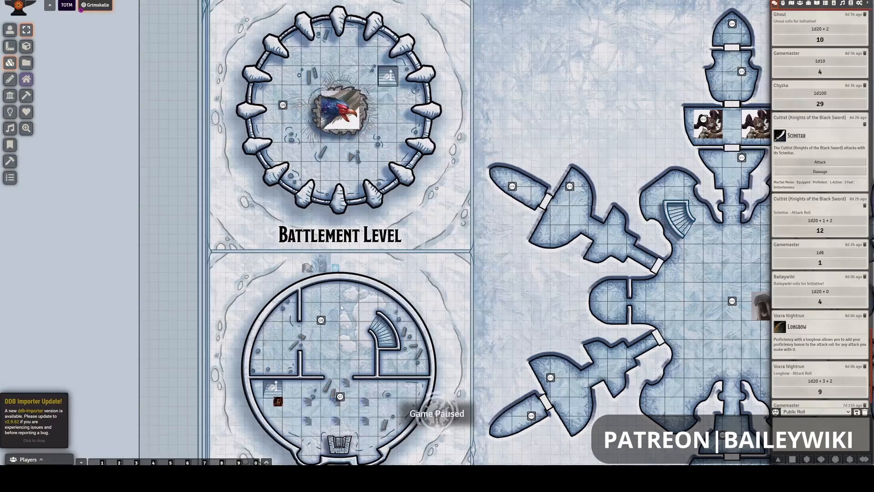
# - Copy the small stair tile from the curved G5 stairs and paste it onto the Palace Level's curved staircase
pyautogui.moveTo(371, 412); pyautogui.dragTo(390, 54)
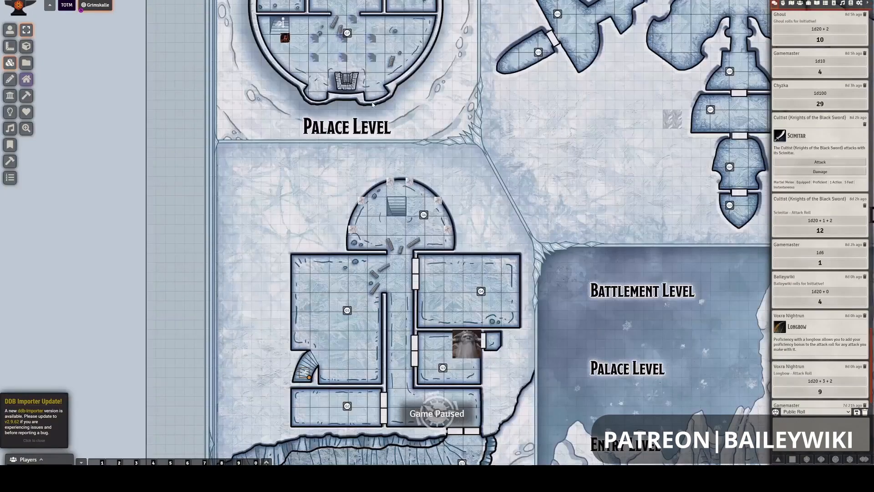
pyautogui.hotkey('ctrl', 'c')
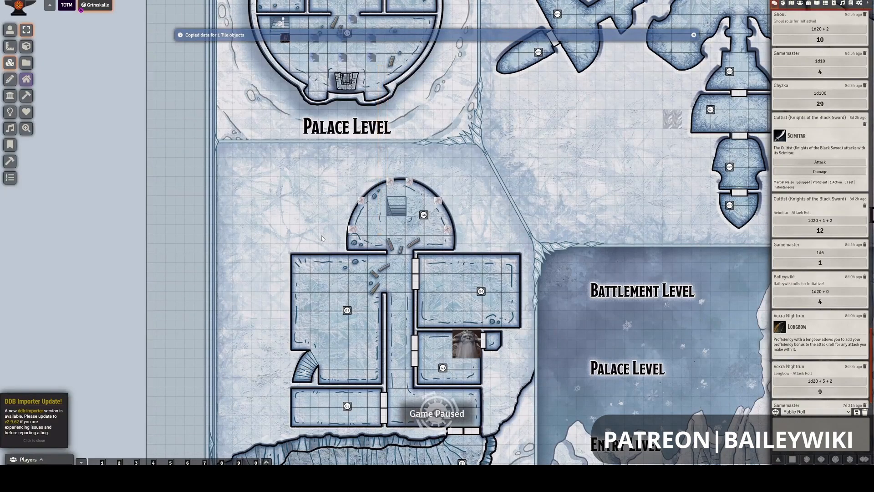
pyautogui.moveTo(322, 236); pyautogui.dragTo(322, 271)
pyautogui.moveTo(323, 226); pyautogui.dragTo(291, 430)
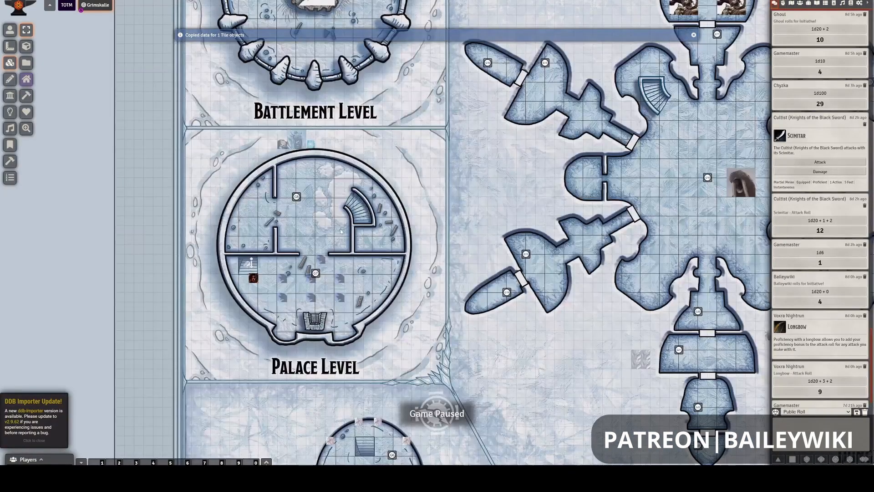
pyautogui.moveTo(341, 231); pyautogui.dragTo(354, 243)
pyautogui.hotkey('ctrl', 'v')
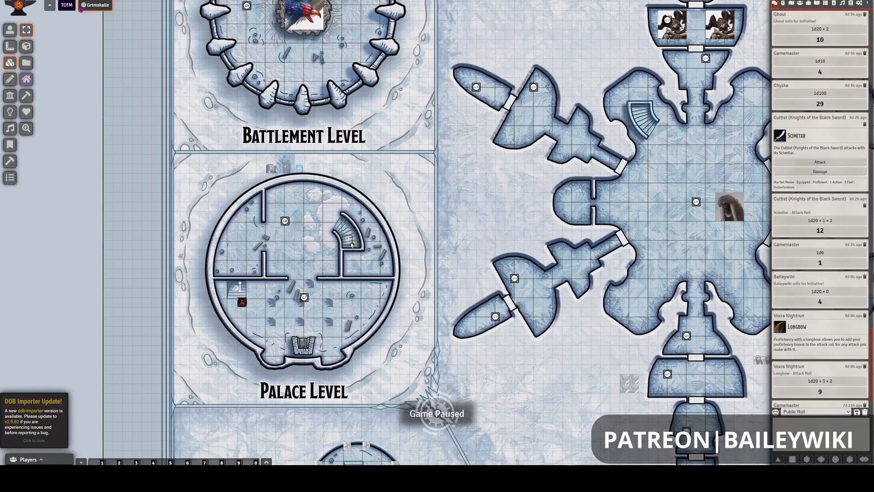
pyautogui.moveTo(352, 235)
pyautogui.mouseDown()
pyautogui.moveTo(358, 242)
pyautogui.moveTo(341, 248)
pyautogui.mouseUp()
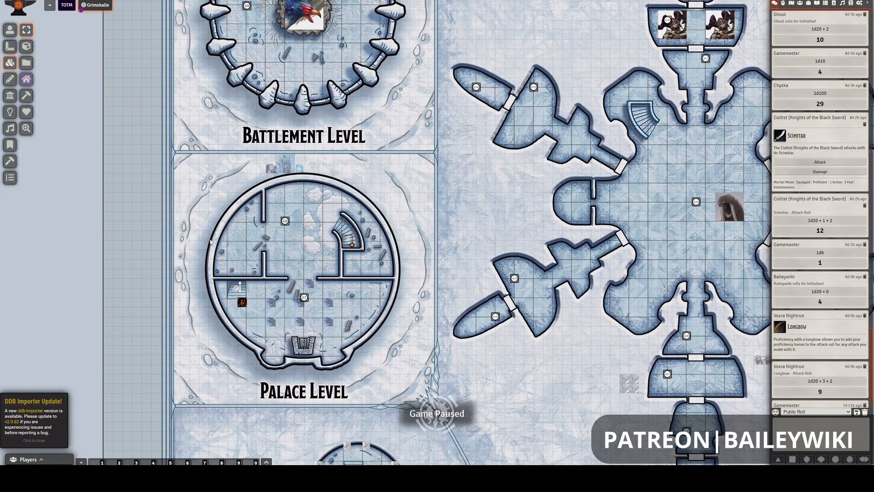
# - Shift the pasted stair tile down to the foot of the Palace Level's curved staircase
pyautogui.scroll(2, 211, 242)
pyautogui.scroll(2, 179, 272)
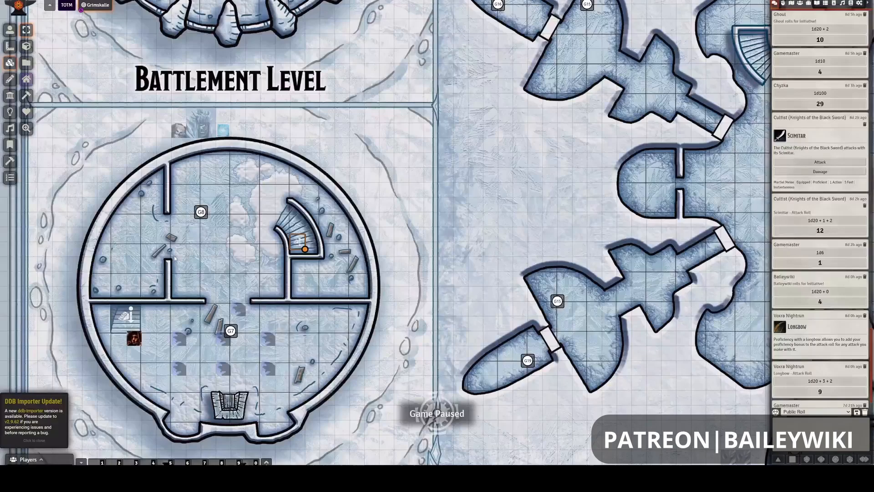
pyautogui.scroll(5, 174, 255)
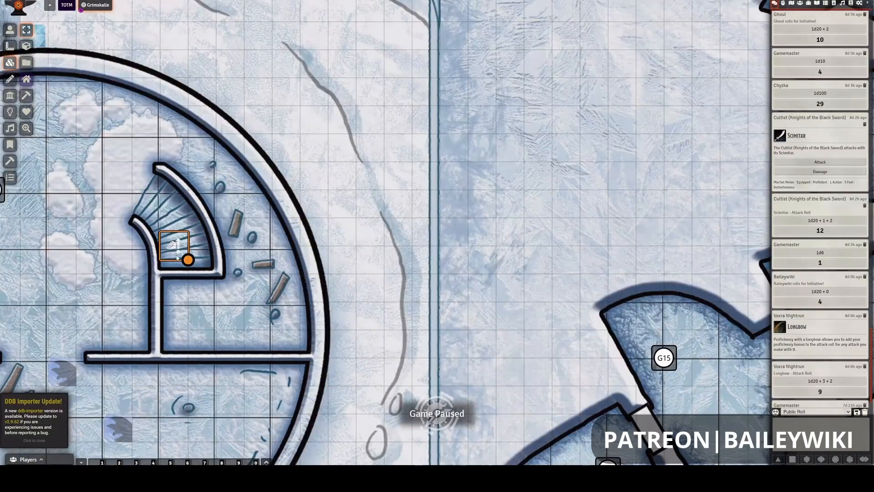
pyautogui.moveTo(177, 257); pyautogui.dragTo(175, 271)
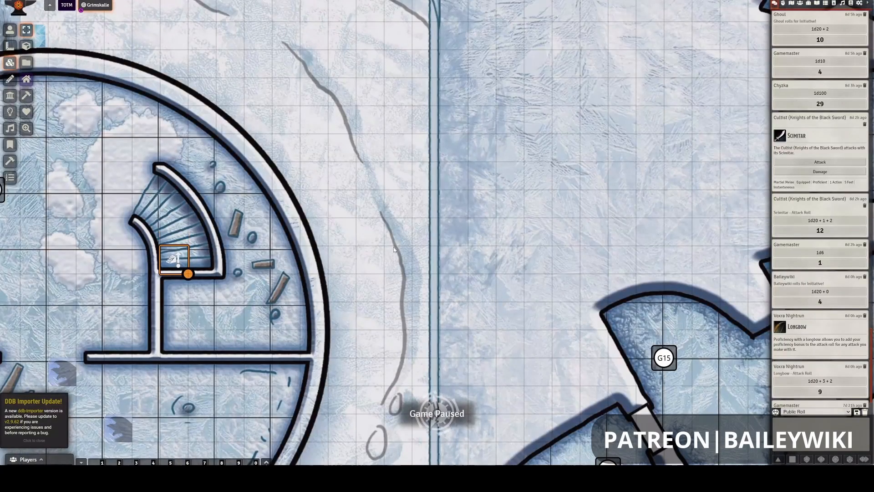
# - Set the teleport destination of the stair tile on the Palace Level's curved staircase to the Battlement Level stair tile
pyautogui.rightClick(177, 261)
pyautogui.rightClick(176, 260)
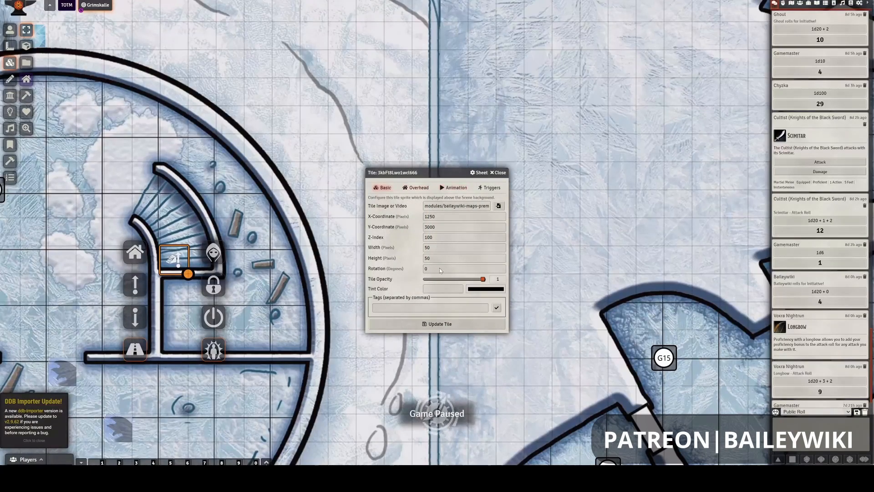
pyautogui.click(490, 188)
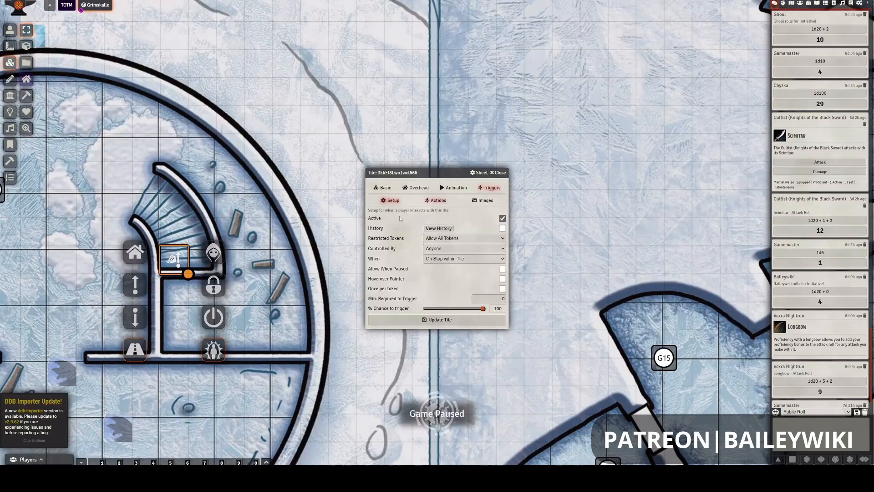
pyautogui.click(436, 201)
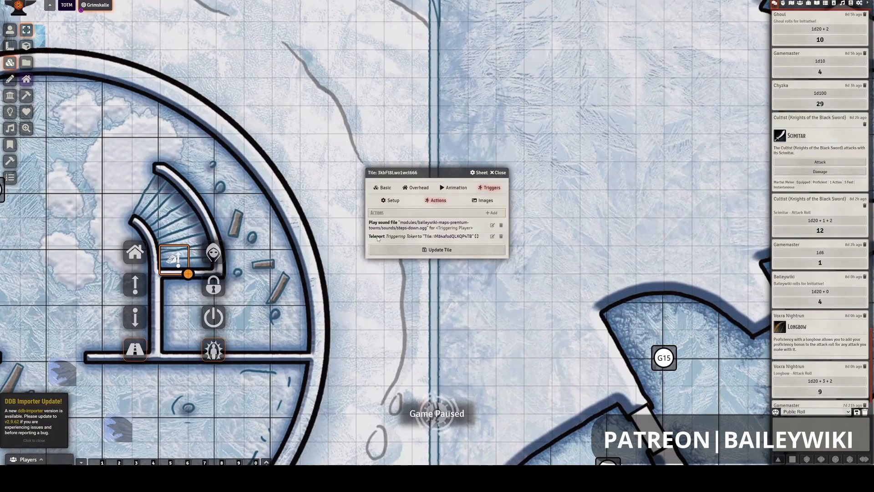
pyautogui.click(492, 236)
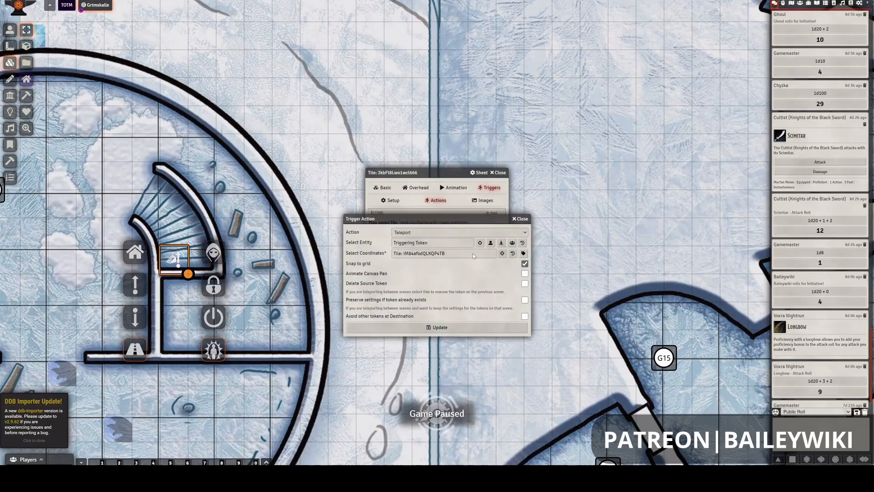
pyautogui.click(500, 255)
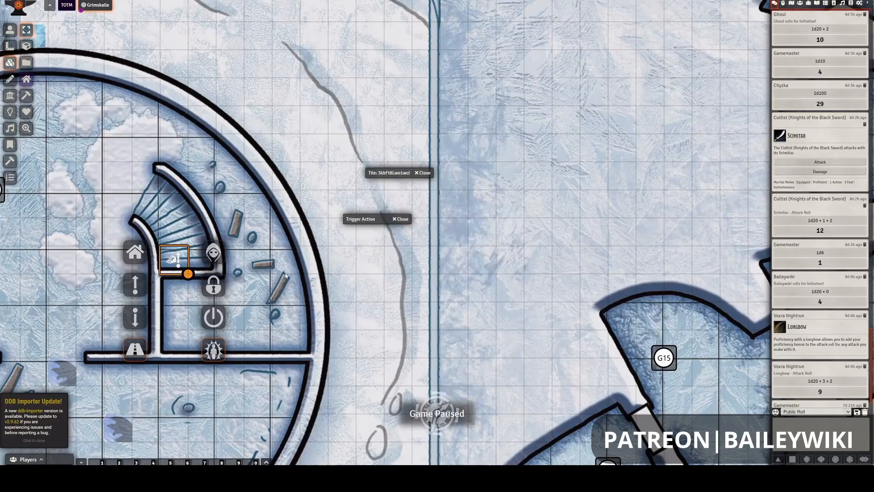
pyautogui.moveTo(271, 70); pyautogui.dragTo(320, 130)
pyautogui.moveTo(275, 31); pyautogui.dragTo(332, 168)
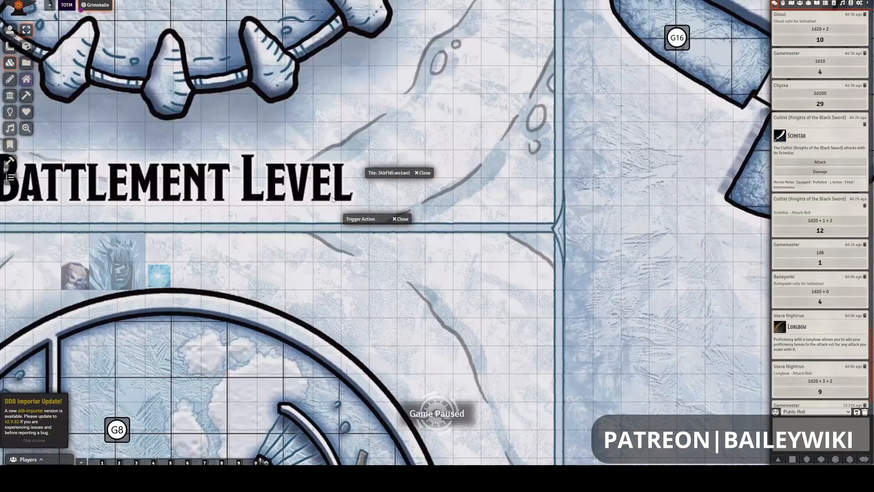
pyautogui.moveTo(332, 199); pyautogui.dragTo(382, 285)
pyautogui.click(325, 150)
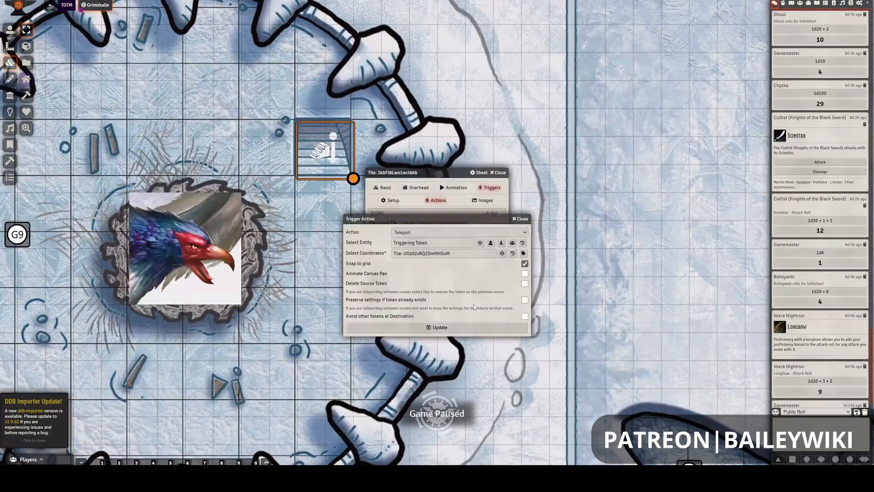
pyautogui.click(461, 329)
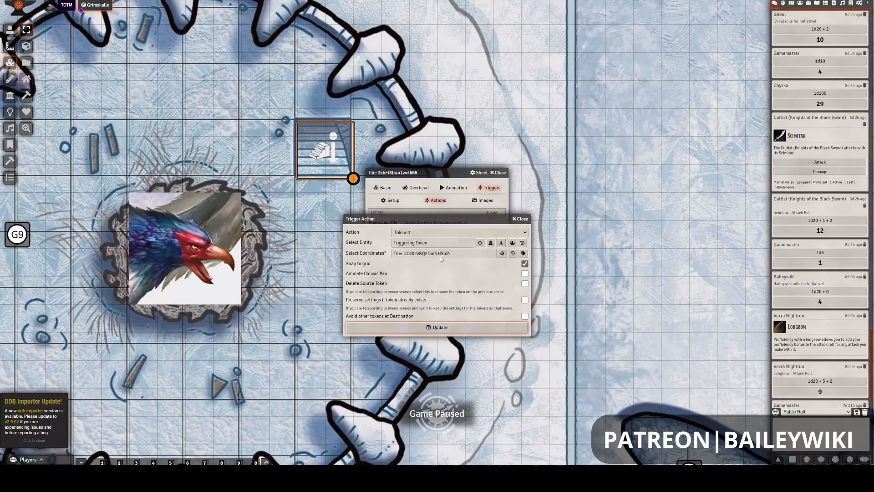
# - Set the Battlement Level stair tile's teleport destination to the Palace Level's curved stair tile and save the tile
pyautogui.rightClick(312, 140)
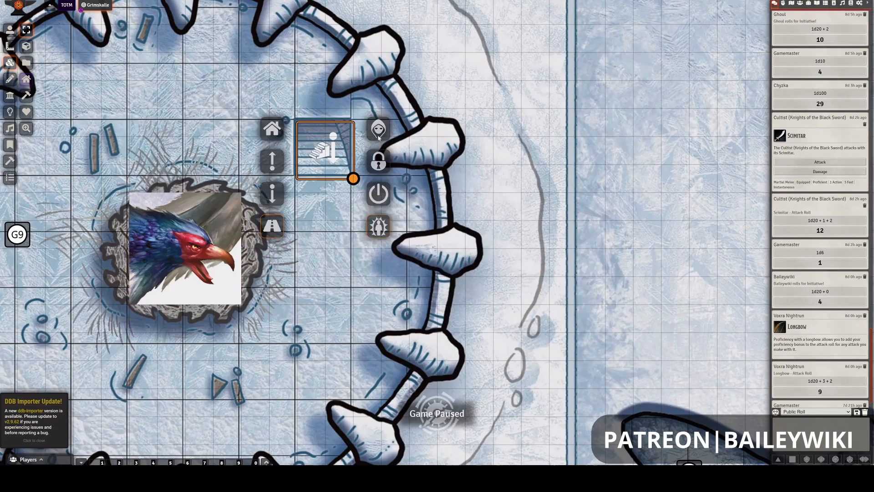
pyautogui.rightClick(312, 140)
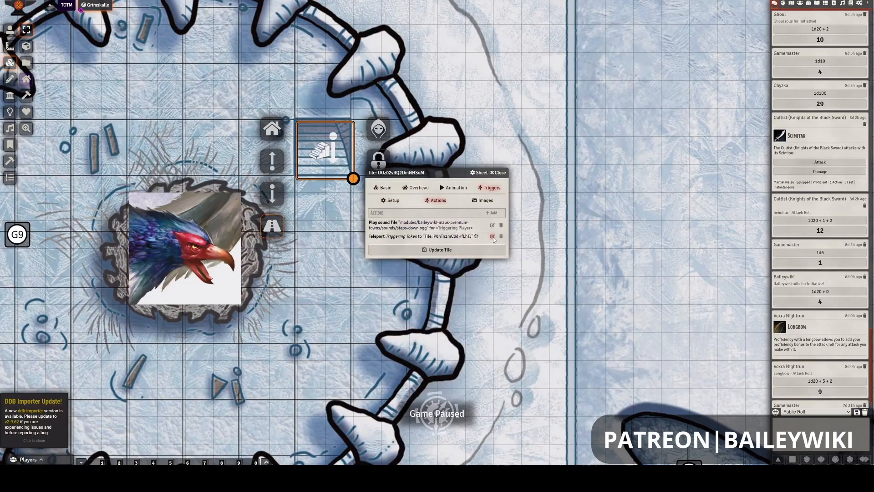
pyautogui.click(492, 236)
pyautogui.click(501, 254)
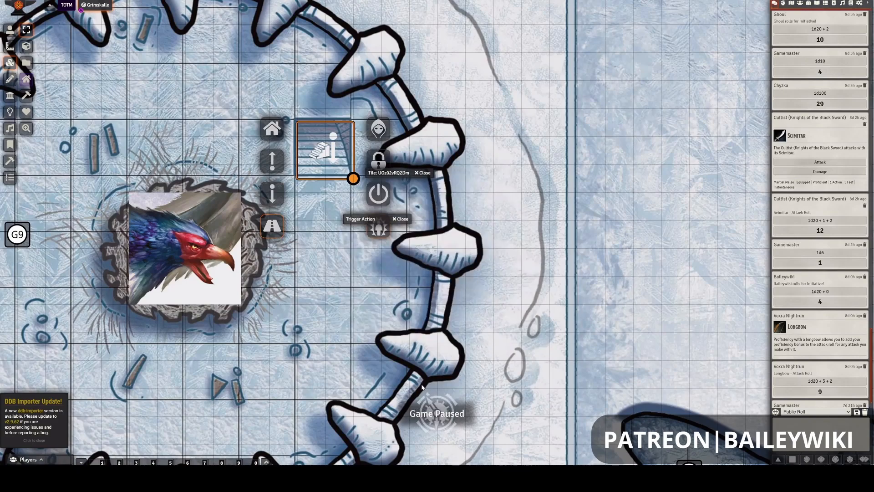
pyautogui.click(390, 389)
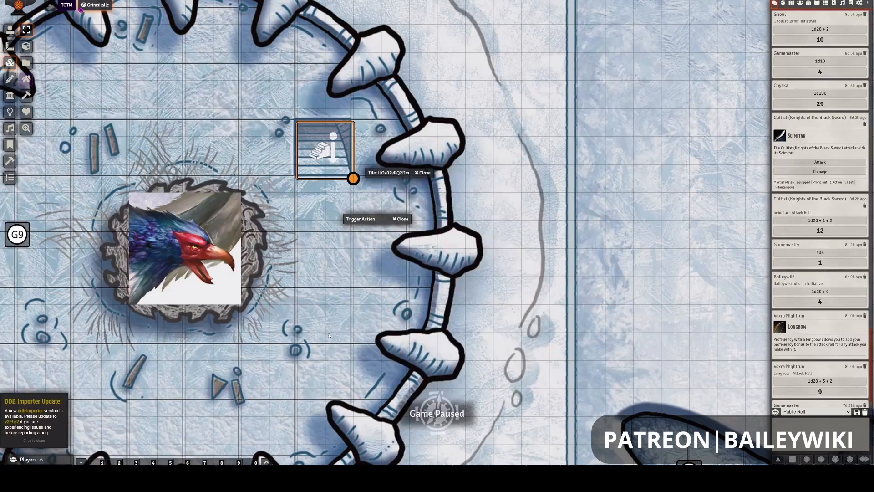
pyautogui.moveTo(329, 336); pyautogui.dragTo(273, 225)
pyautogui.moveTo(275, 360); pyautogui.dragTo(291, 255)
pyautogui.moveTo(455, 311); pyautogui.dragTo(462, 188)
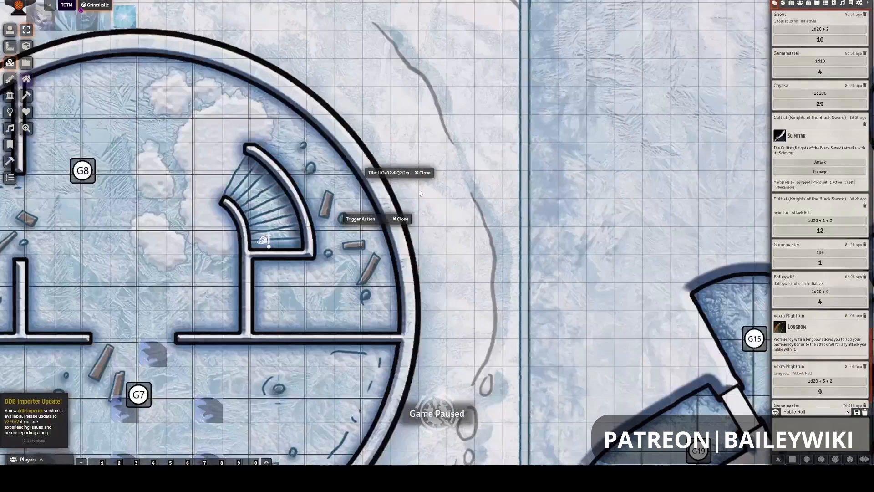
pyautogui.click(266, 240)
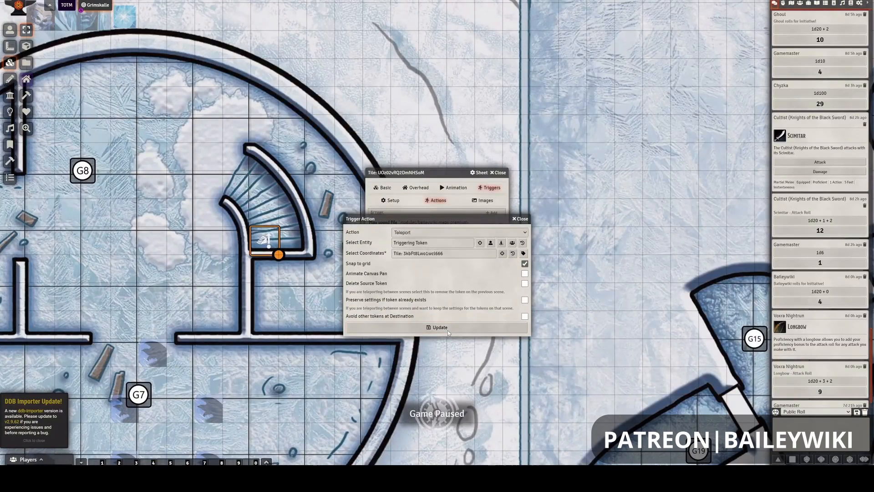
pyautogui.click(447, 328)
pyautogui.click(439, 250)
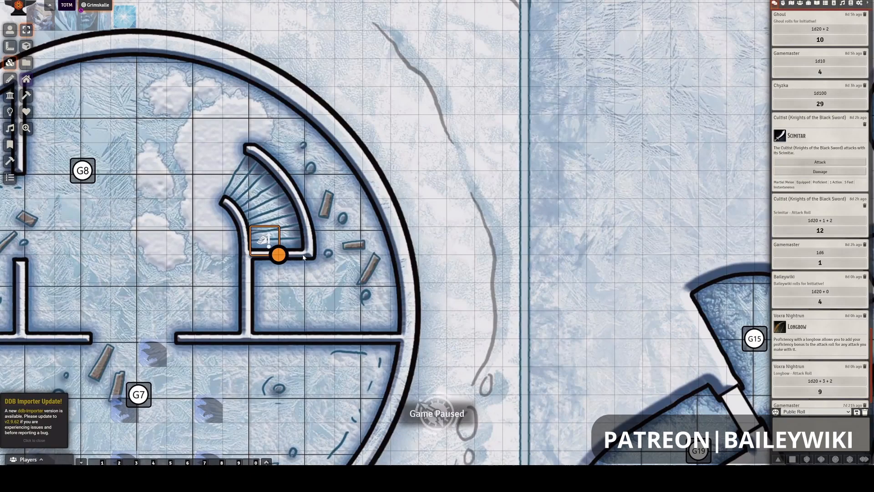
# - Widen the Palace Level's curved stair tile to span the full width of the staircase
pyautogui.moveTo(303, 257); pyautogui.dragTo(307, 254)
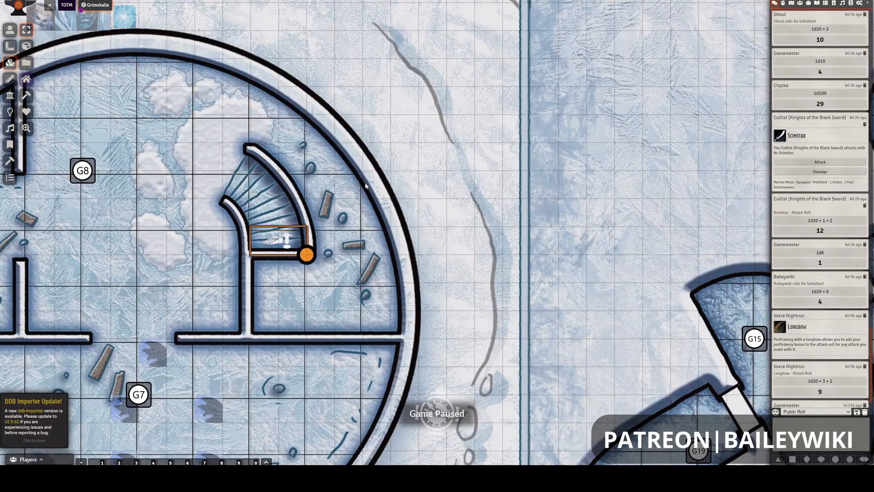
pyautogui.click(335, 178)
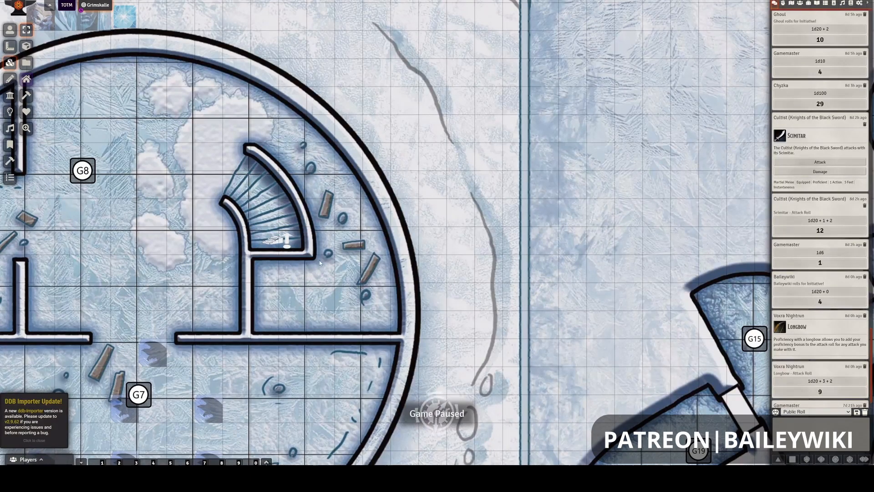
# - Review the stair tiles on the Battlement and Palace levels and check the curved stair tile's trigger actions
pyautogui.scroll(-5, 313, 320)
pyautogui.scroll(-5, 350, 254)
pyautogui.moveTo(405, 69); pyautogui.dragTo(412, 255)
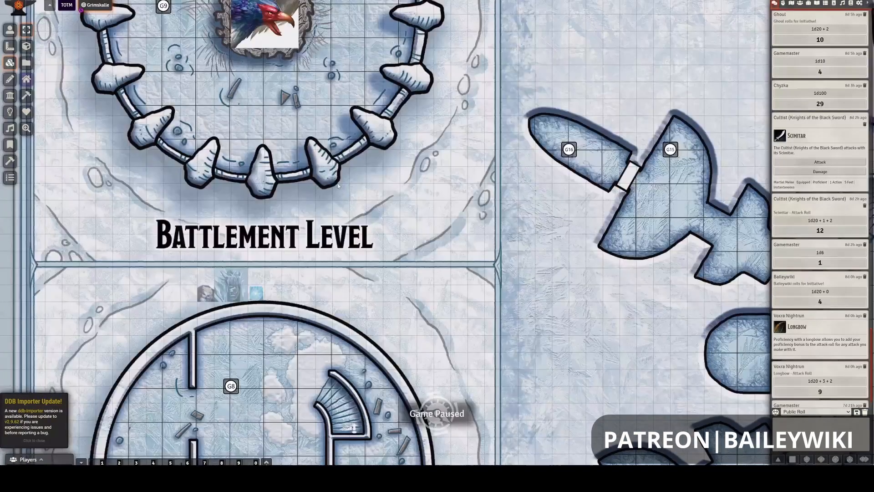
pyautogui.moveTo(390, 28); pyautogui.dragTo(377, 248)
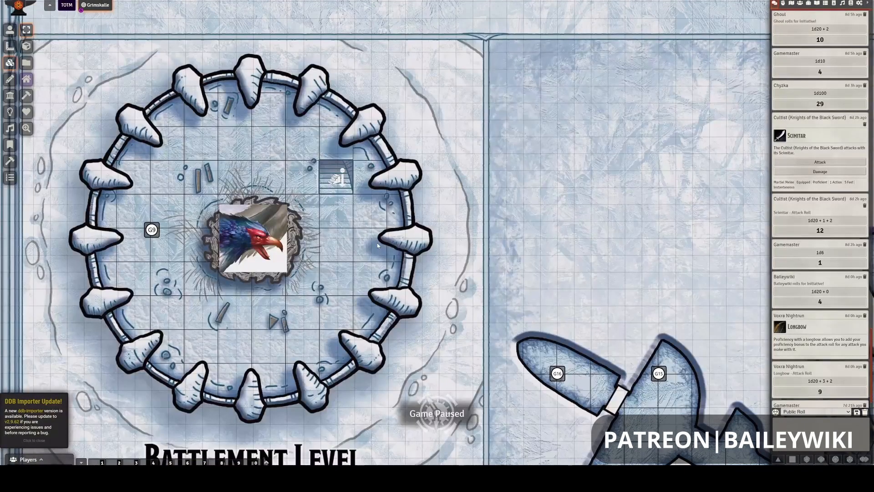
pyautogui.moveTo(368, 379); pyautogui.dragTo(406, 154)
pyautogui.moveTo(335, 460); pyautogui.dragTo(345, 281)
pyautogui.scroll(-3, 348, 278)
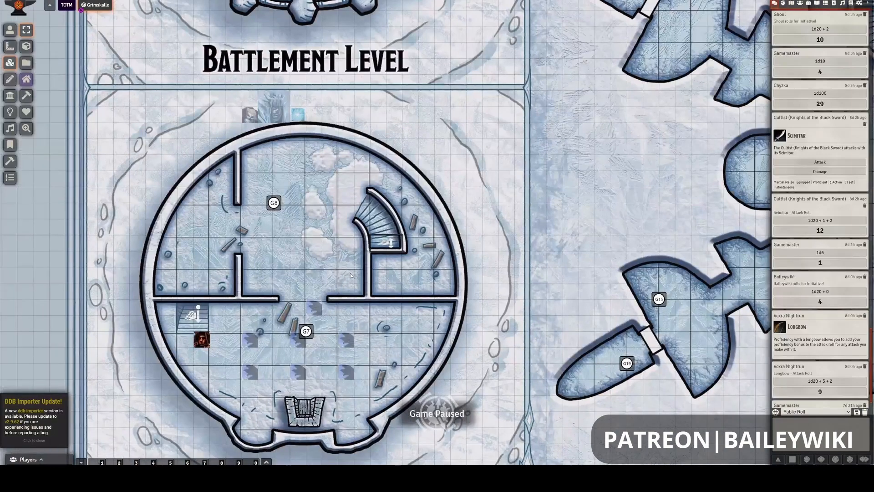
pyautogui.scroll(-3, 351, 272)
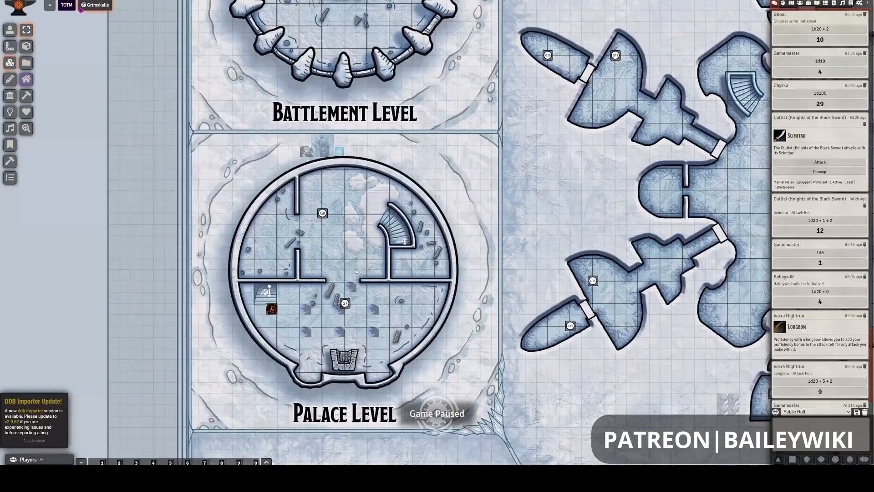
pyautogui.scroll(2, 355, 268)
pyautogui.moveTo(503, 176); pyautogui.dragTo(468, 198)
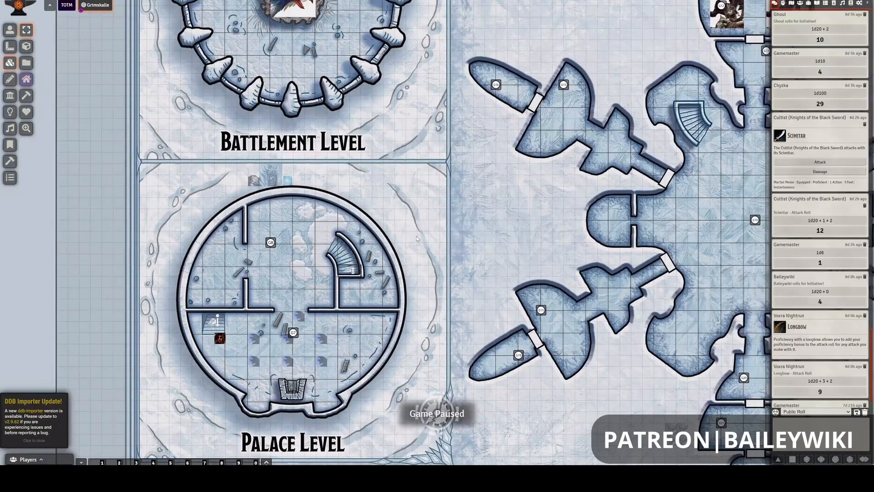
pyautogui.doubleClick(352, 272)
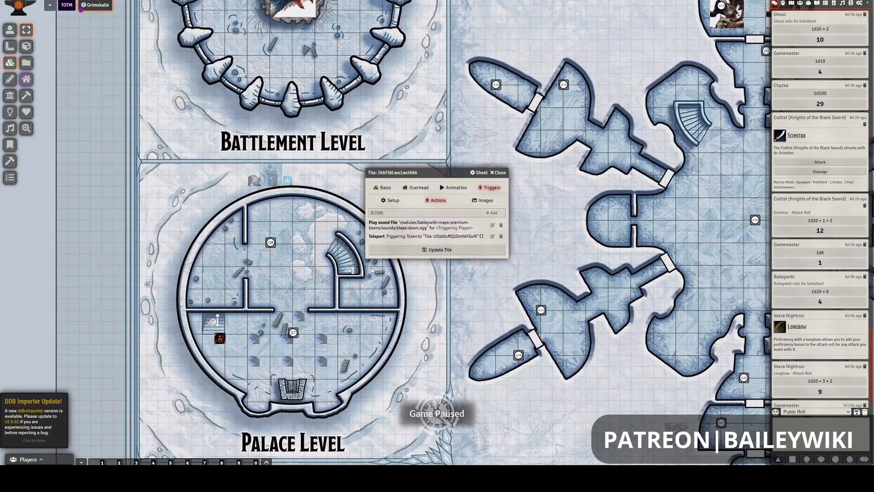
pyautogui.press('Escape')
pyautogui.rightClick(351, 270)
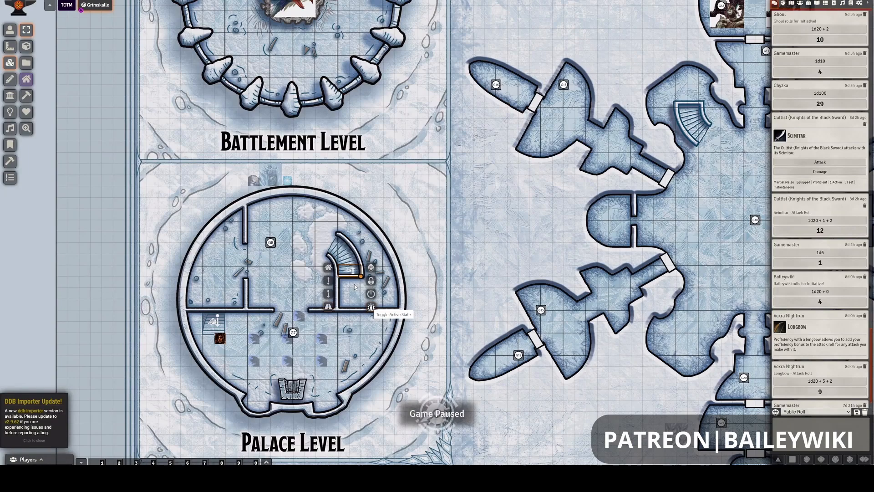
pyautogui.press('Escape')
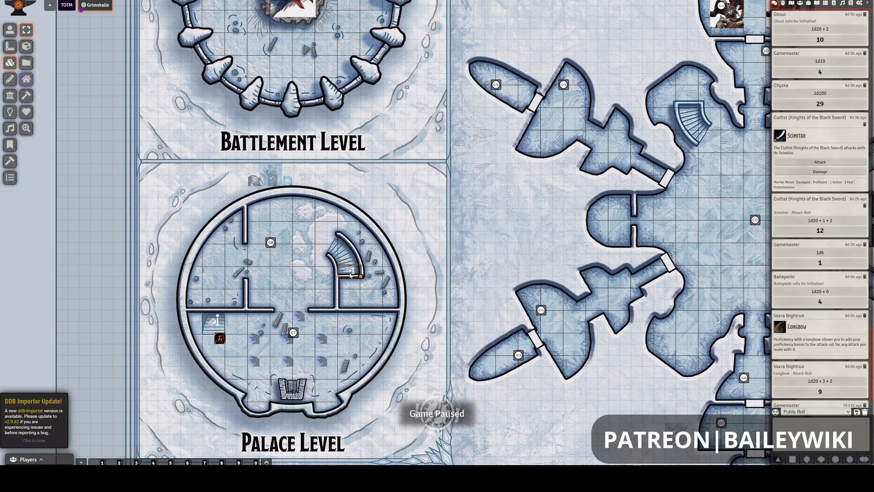
# - Toggle the visibility of the Palace Level's curved stair tile and leave it hidden from players
pyautogui.rightClick(352, 274)
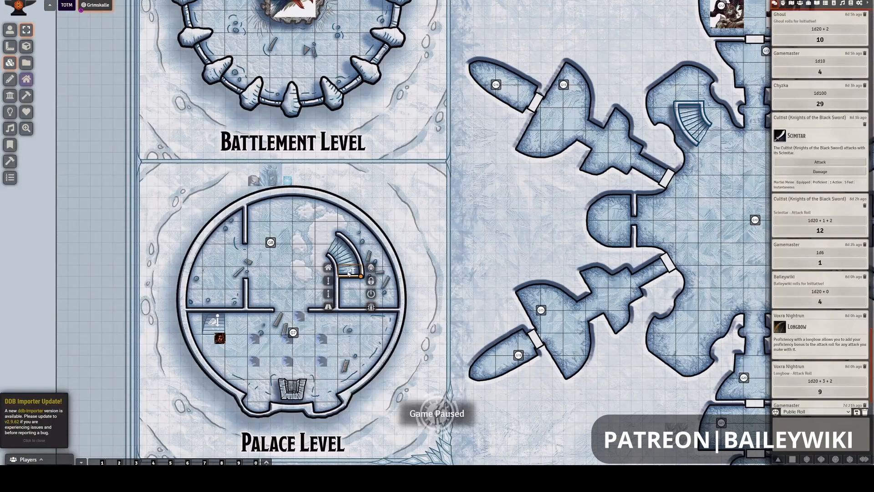
pyautogui.click(371, 268)
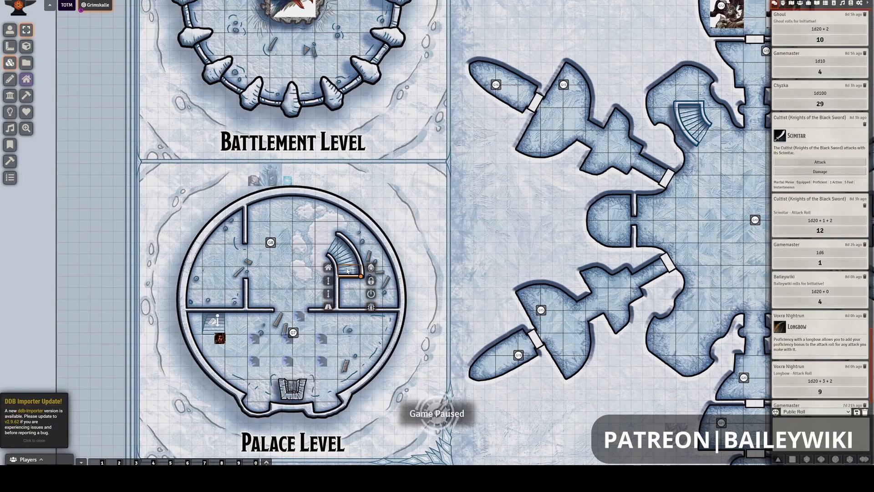
pyautogui.click(373, 269)
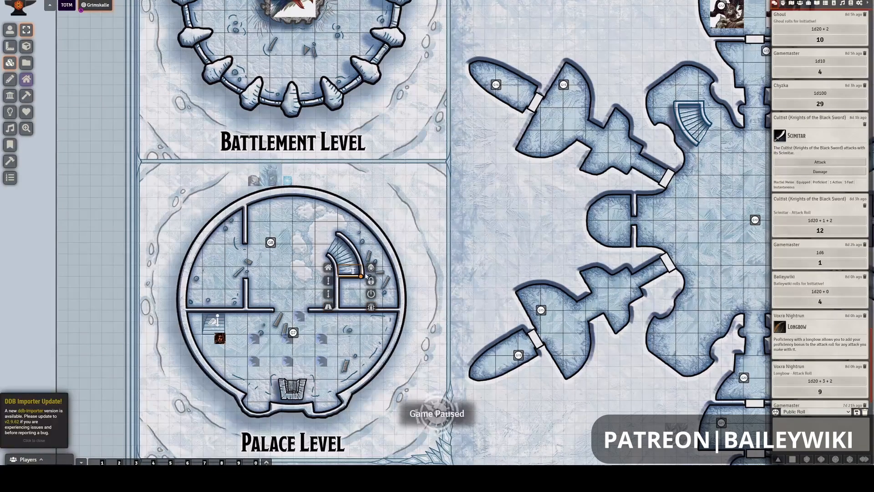
pyautogui.click(372, 294)
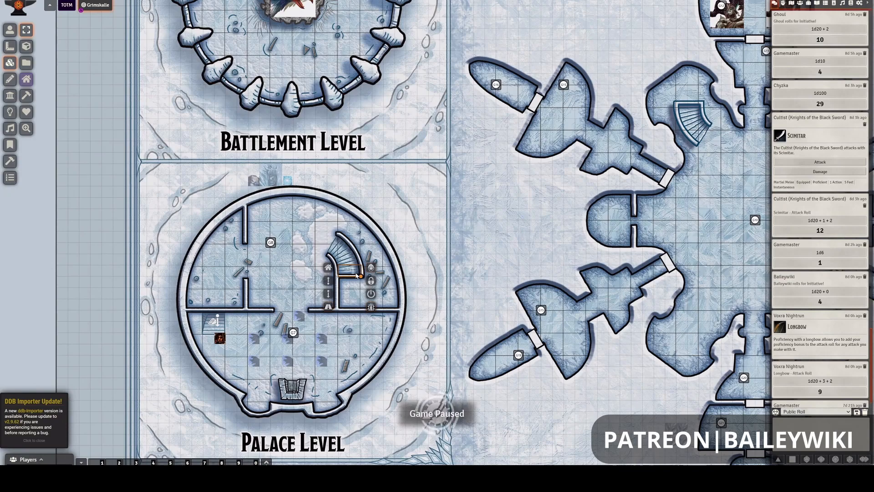
pyautogui.click(372, 269)
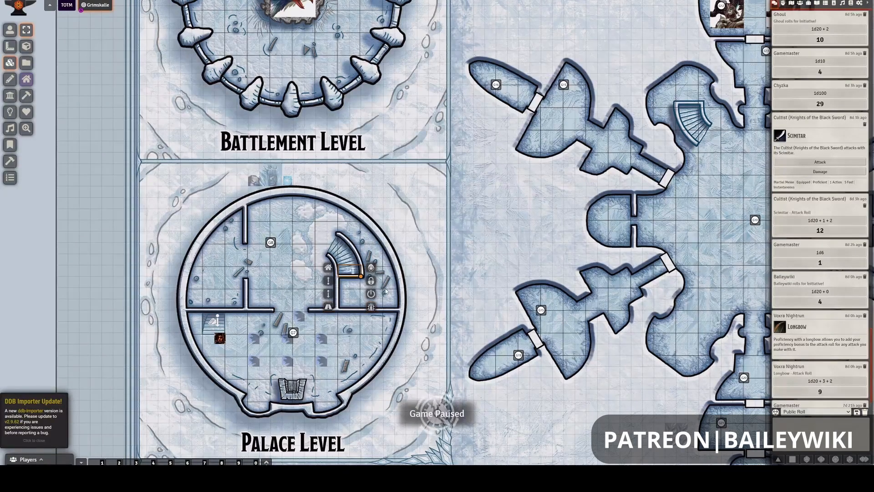
pyautogui.click(371, 269)
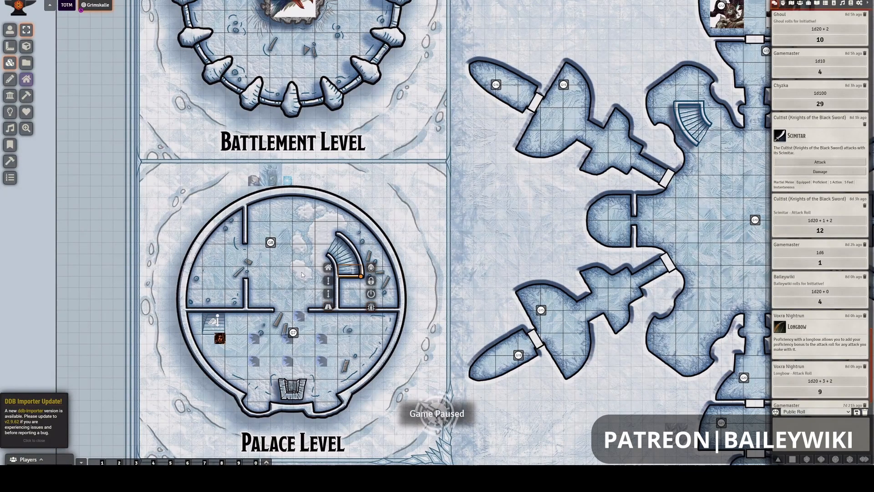
pyautogui.click(358, 223)
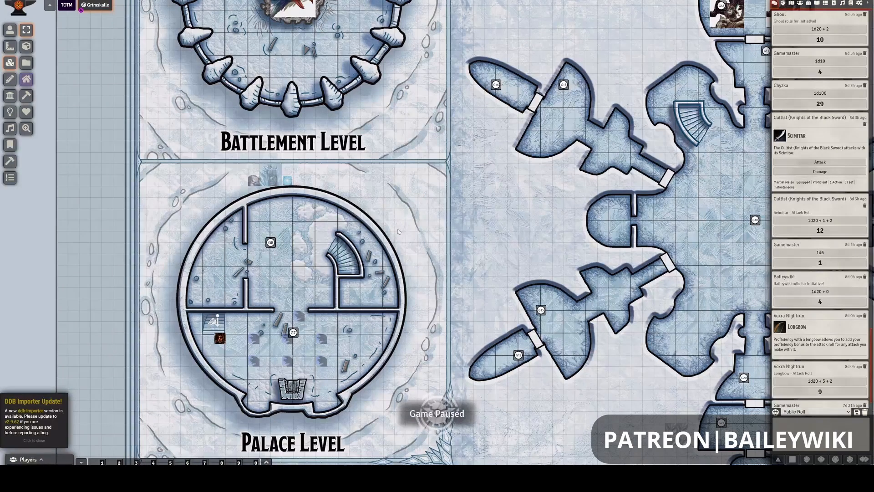
# - Hide the stair tiles on the Battlement Level, the Palace Level's straight stairs and the curved G5 stairs
pyautogui.moveTo(352, 117); pyautogui.dragTo(353, 117)
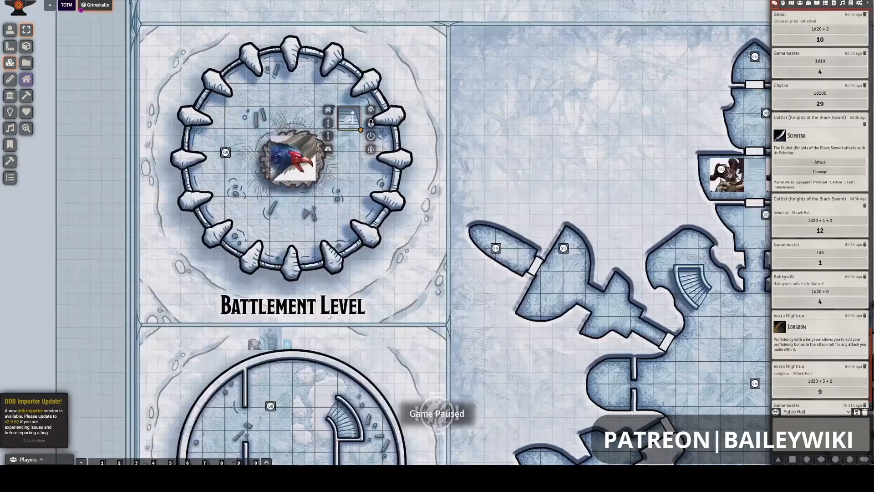
pyautogui.click(371, 109)
pyautogui.click(382, 172)
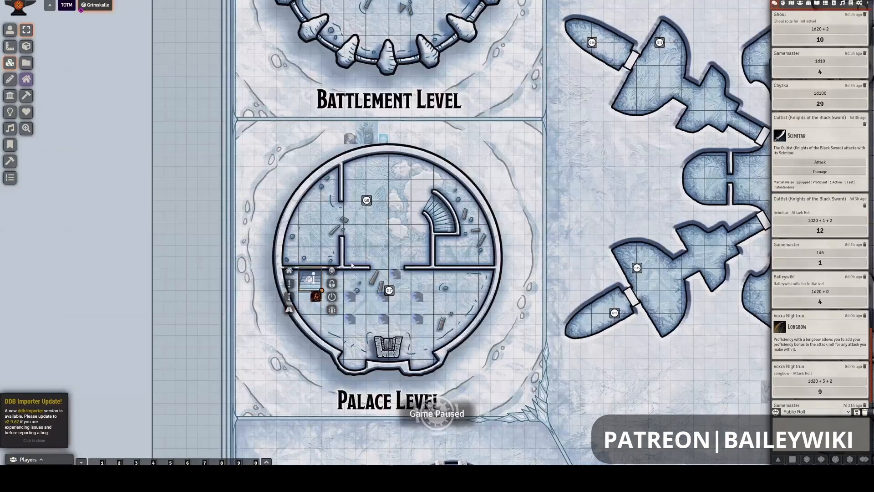
pyautogui.click(356, 288)
pyautogui.moveTo(268, 315); pyautogui.dragTo(260, 288)
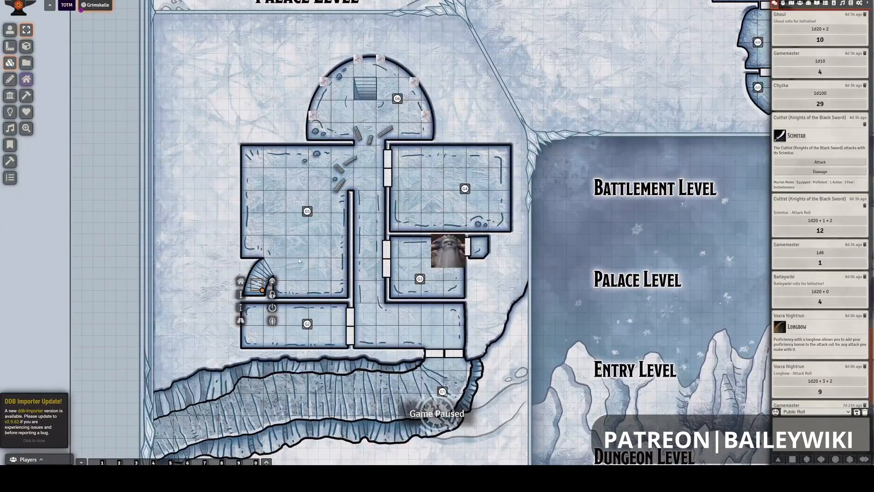
# - Check the controls of the Palace Level's straight stair tile and close them unchanged
pyautogui.click(289, 198)
pyautogui.scroll(-6, 267, 196)
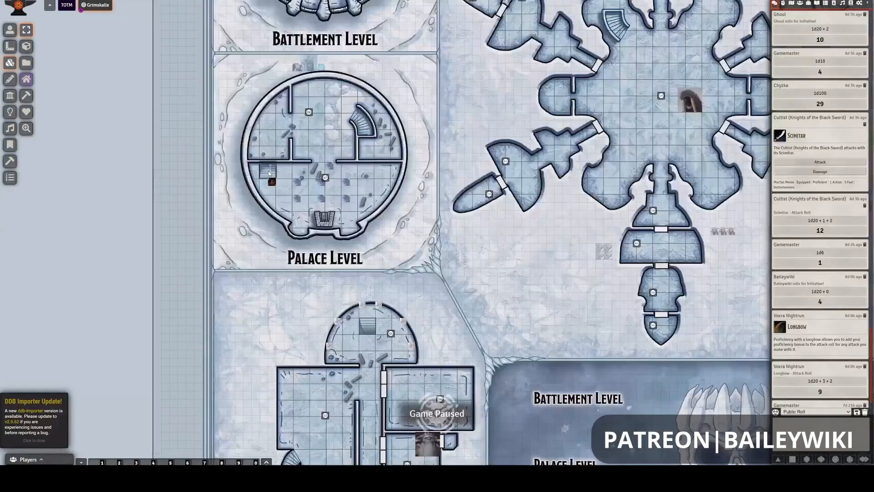
pyautogui.rightClick(273, 172)
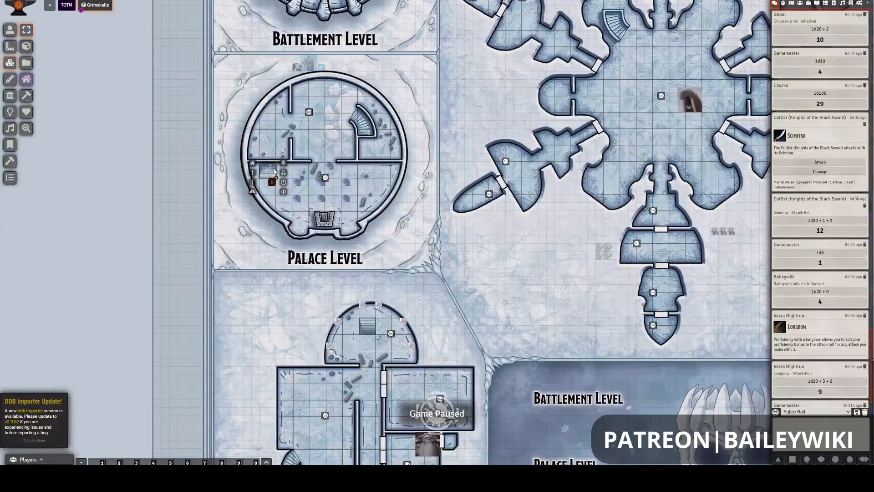
pyautogui.click(350, 130)
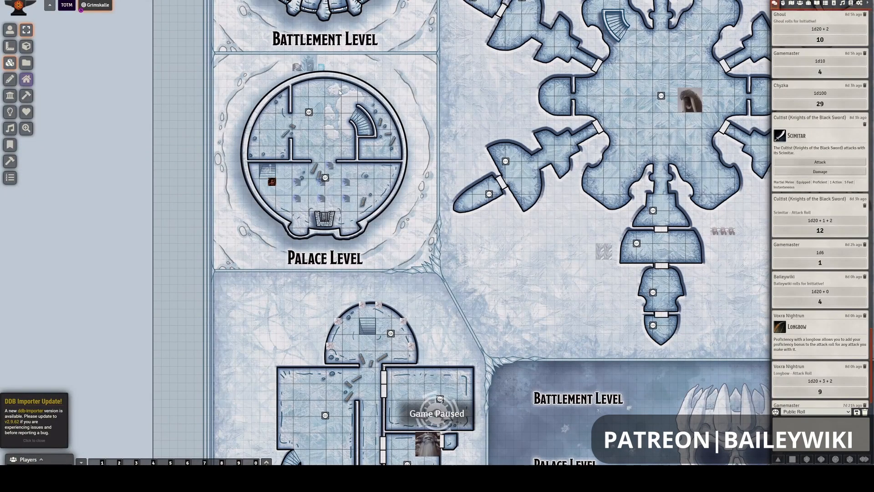
pyautogui.moveTo(339, 92); pyautogui.dragTo(329, 175)
pyautogui.moveTo(349, 218); pyautogui.dragTo(333, 323)
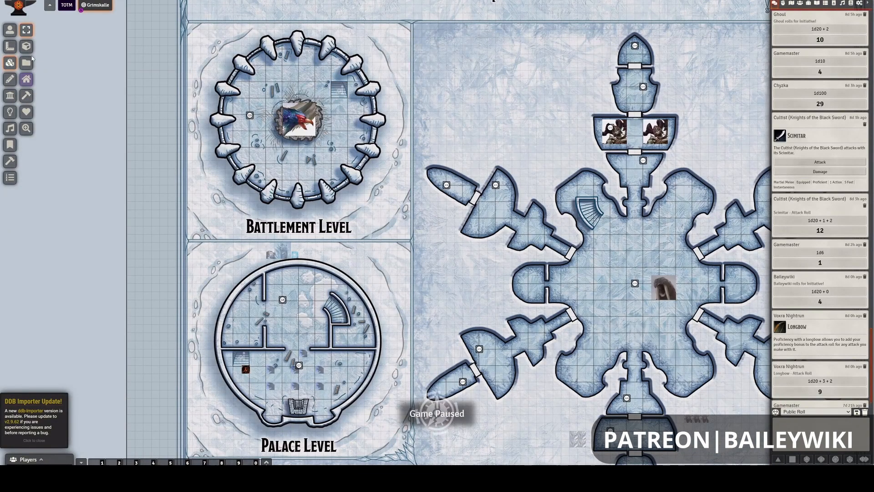
# - Switch to token control and walk the token from the Palace Level's straight stairs through the doorway into the north room
pyautogui.click(10, 30)
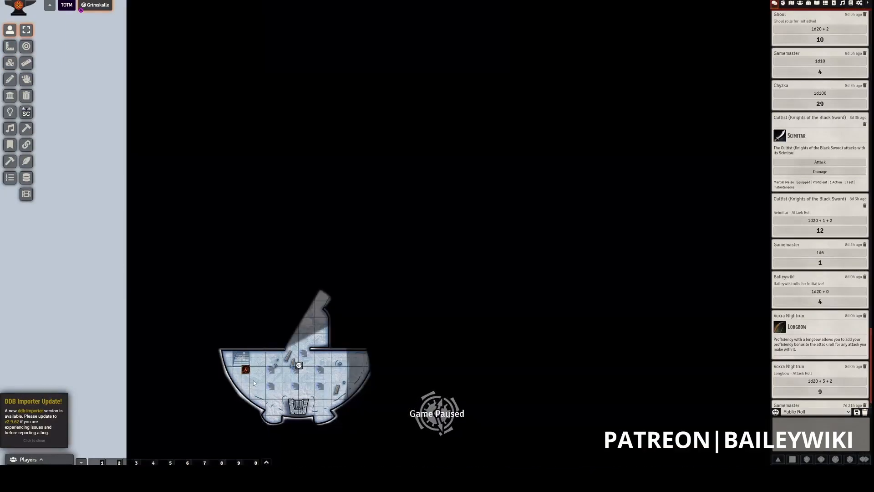
pyautogui.press('Right')
pyautogui.press('Right')
pyautogui.press('Right')
pyautogui.press('Up')
pyautogui.press('Up')
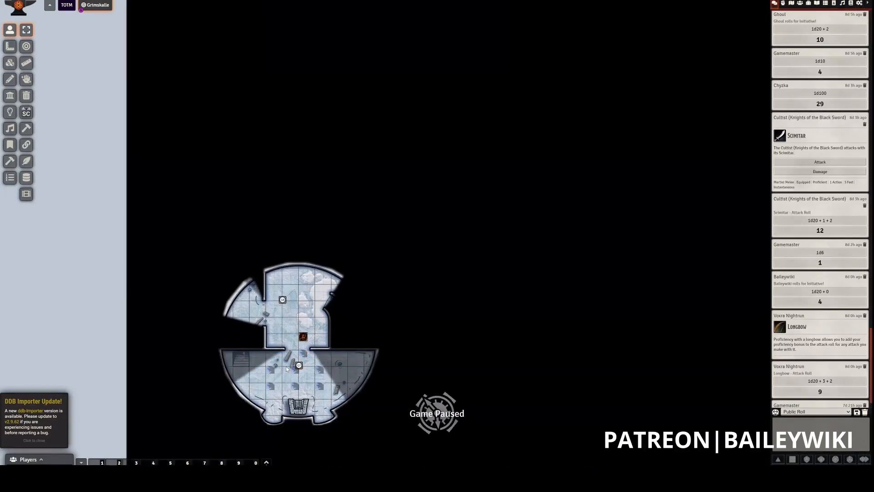
# - Walk the token onto the Palace Level's curved stairs to test the teleport up to the Battlement Level
pyautogui.press('Up')
pyautogui.press('Up')
pyautogui.press('Right')
pyautogui.press('Right')
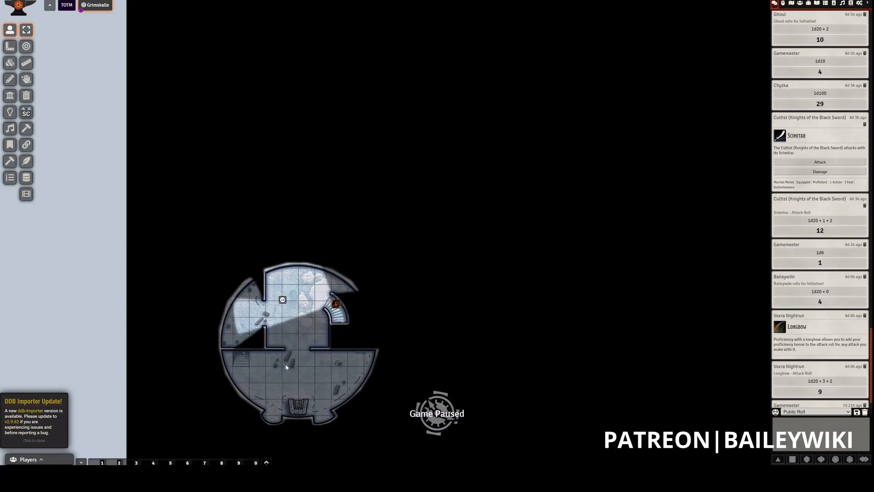
pyautogui.press('Down')
pyautogui.press('Down')
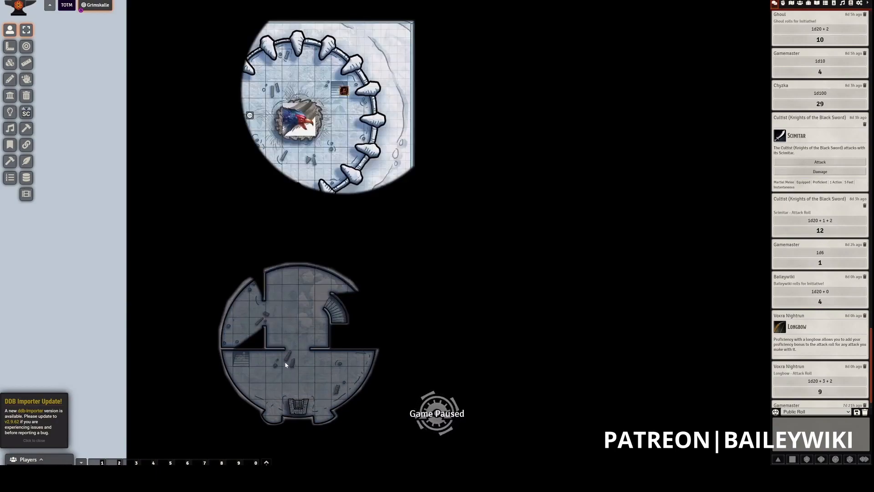
# - Move the token back and forth over the linked stairs to test teleporting between the Battlement and Palace levels in both directions
pyautogui.press('Down')
pyautogui.press('Up')
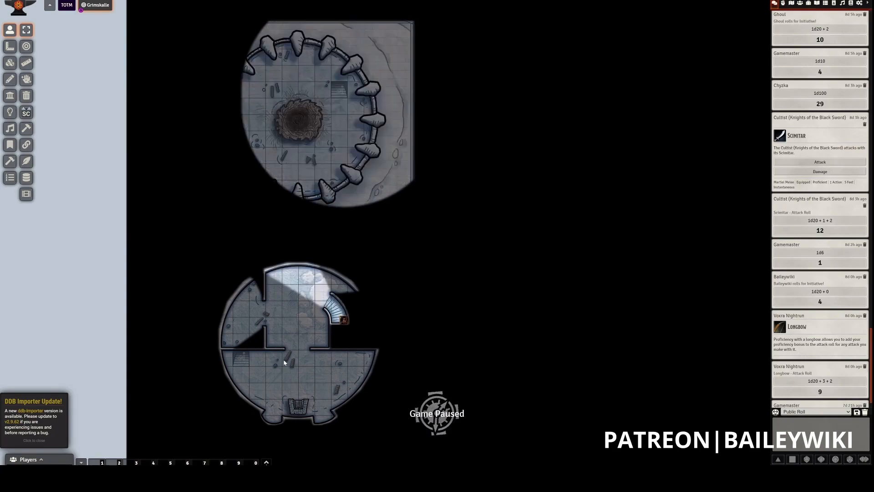
pyautogui.press('Down')
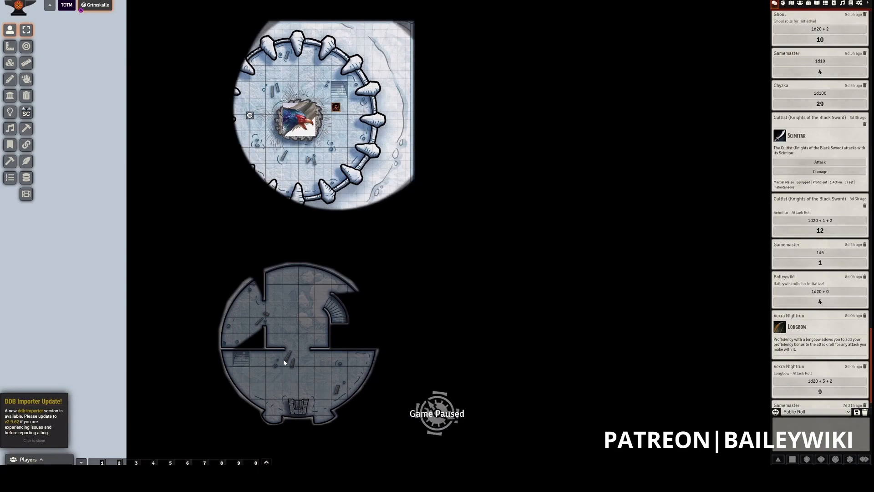
pyautogui.press('Up')
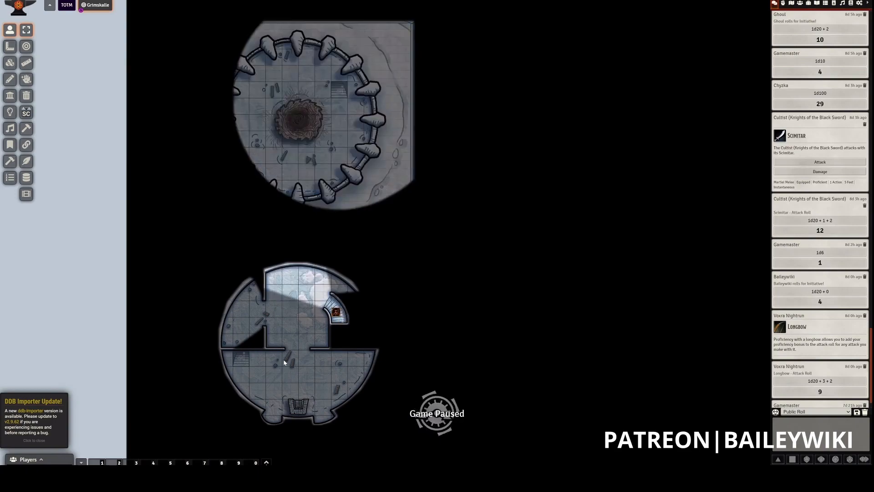
pyautogui.press('Down')
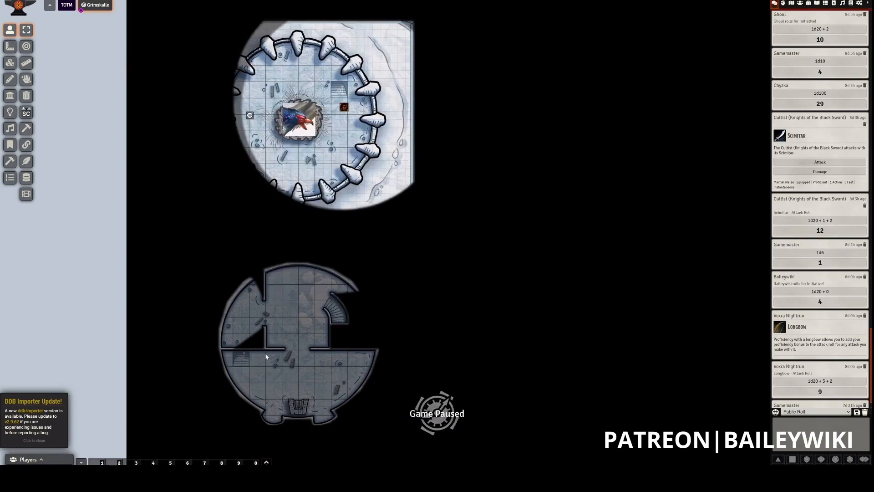
# - Deactivate the Battlement Level's stair tile through its tile controls
pyautogui.click(321, 183)
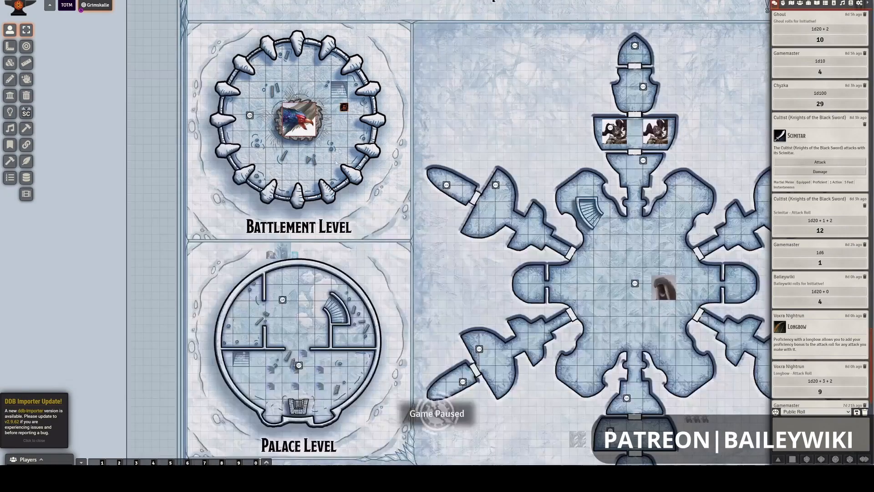
pyautogui.click(345, 108)
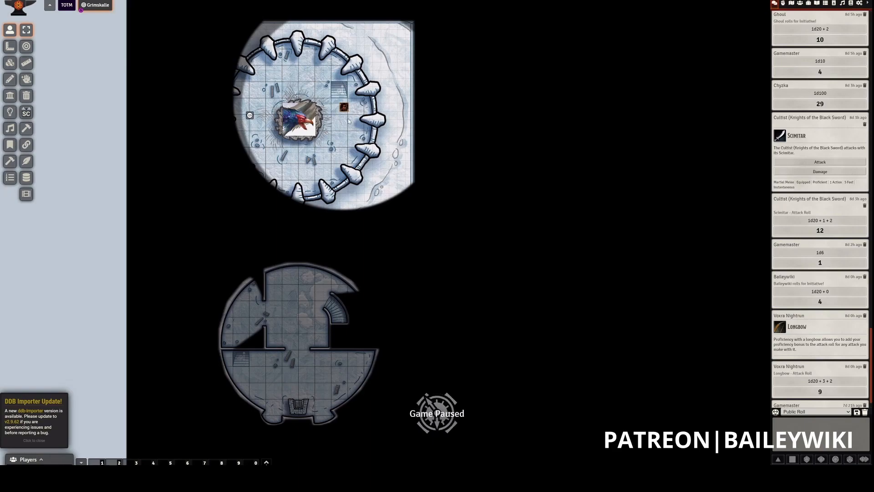
pyautogui.click(10, 68)
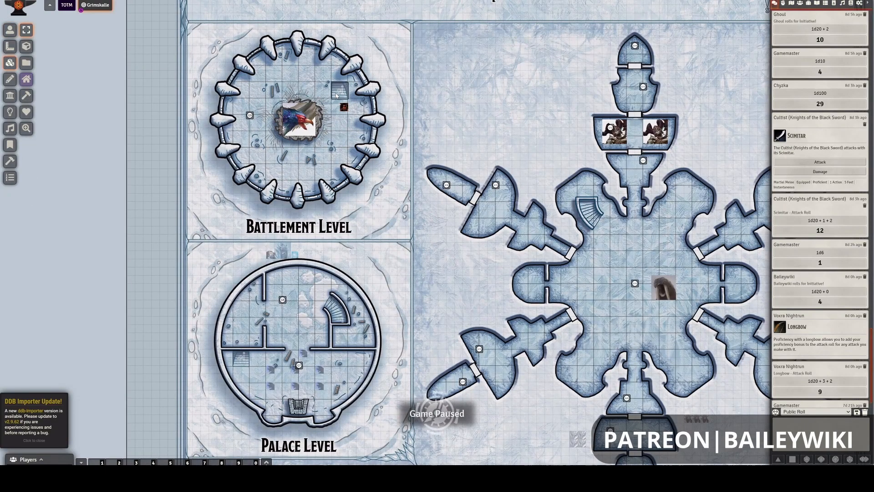
pyautogui.rightClick(336, 94)
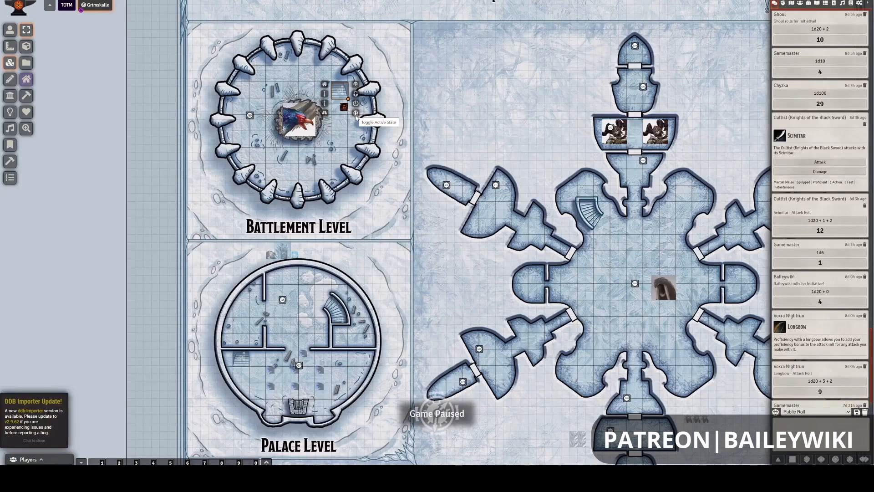
pyautogui.click(356, 213)
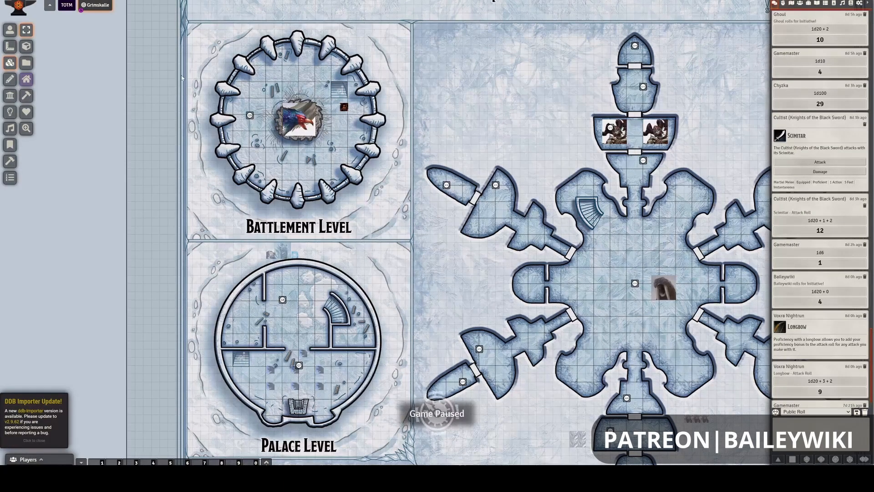
# - Walk the token repeatedly over the Battlement Level's stairs to test them while their tile is deactivated
pyautogui.click(12, 32)
pyautogui.click(346, 109)
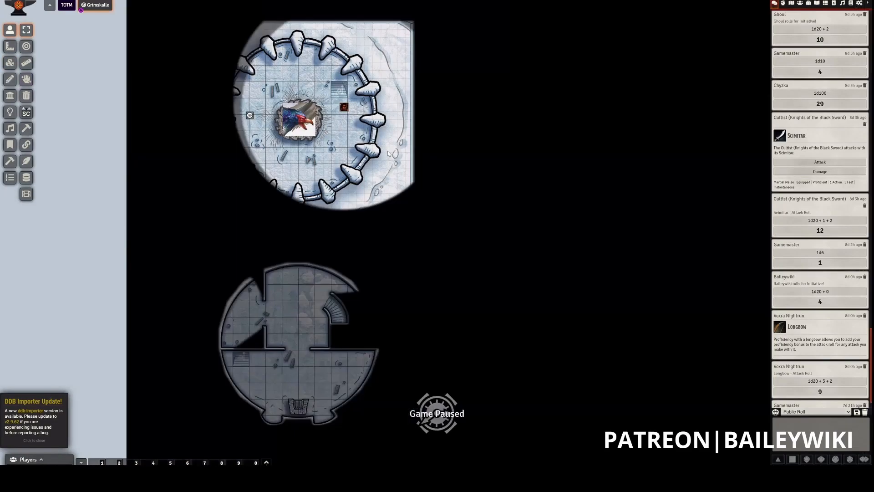
pyautogui.press('Up')
pyautogui.press('Up')
pyautogui.press('Up')
pyautogui.press('Down')
pyautogui.press('Down')
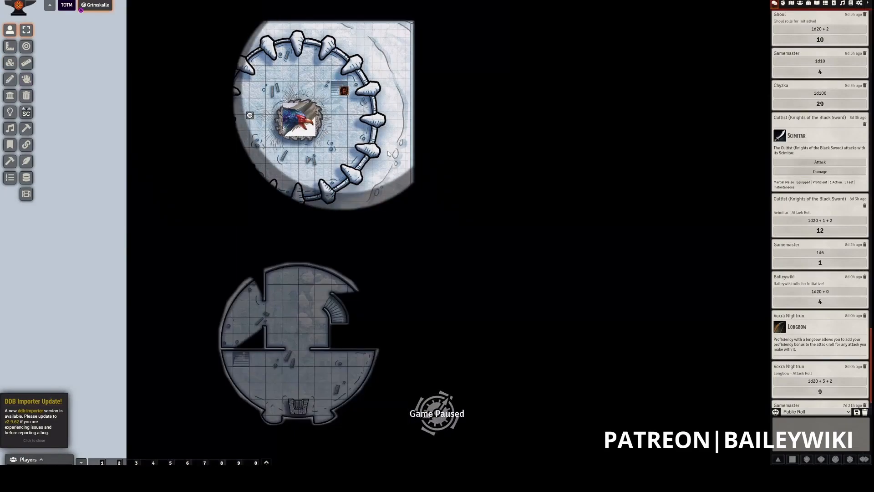
pyautogui.press('Up')
pyautogui.press('Up')
pyautogui.press('Down')
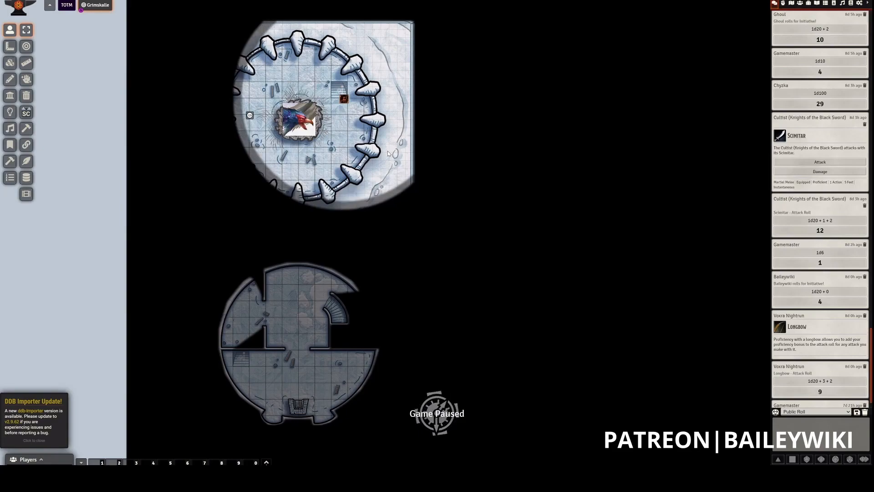
pyautogui.press('Up')
pyautogui.press('Down')
pyautogui.press('Down')
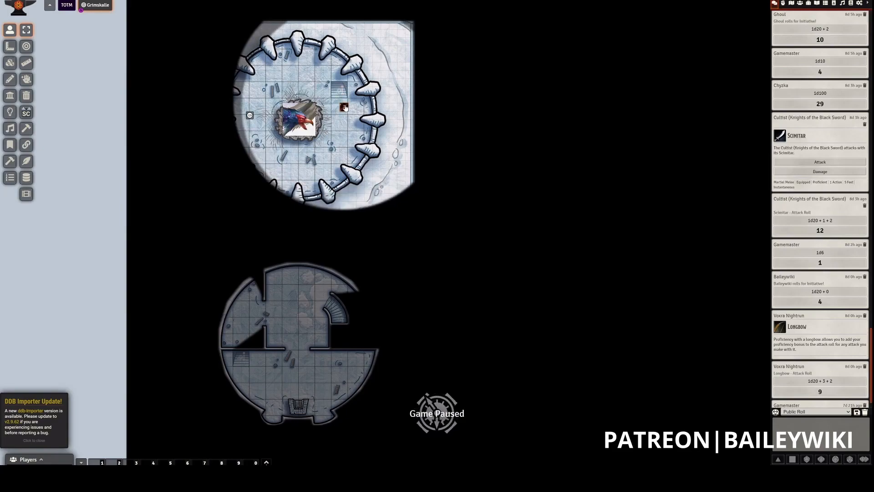
pyautogui.press('Up')
pyautogui.press('Up')
pyautogui.press('Up')
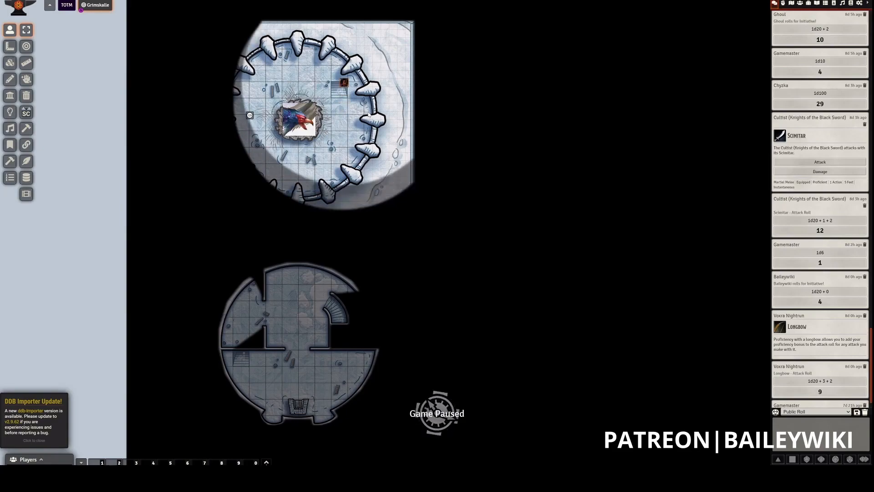
pyautogui.press('Down')
pyautogui.press('Down')
pyautogui.press('Down')
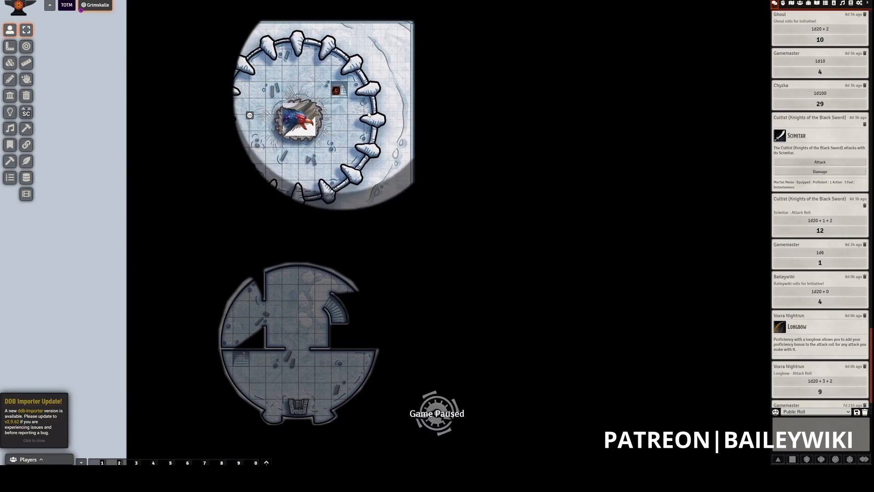
pyautogui.press('Left')
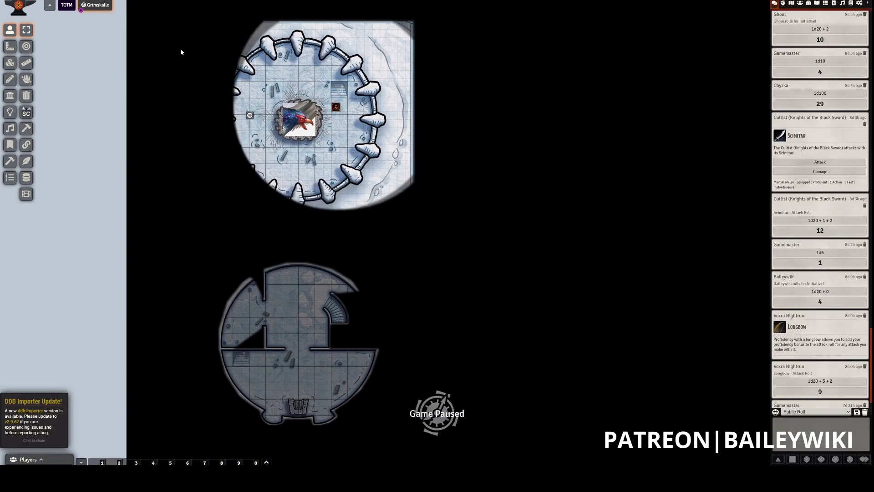
# - Reactivate the Battlement Level's stair tile and move the token onto the stairs to descend to the Palace Level
pyautogui.click(13, 79)
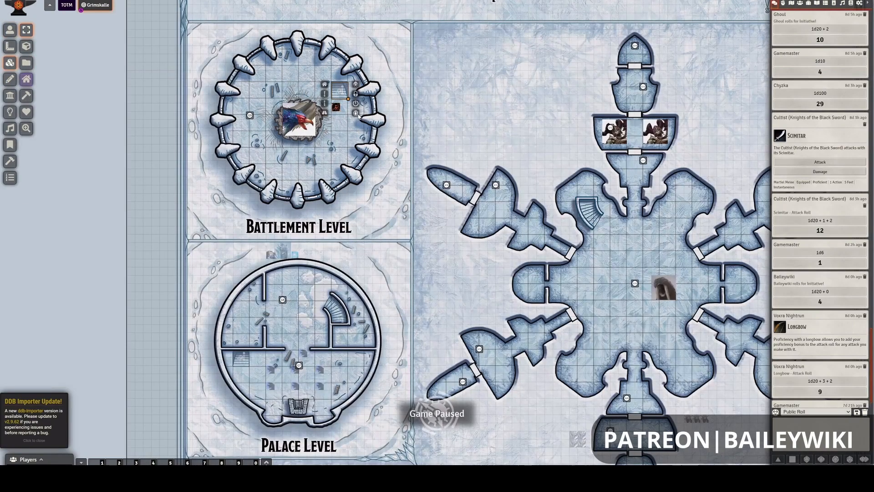
pyautogui.click(10, 29)
pyautogui.press('Up')
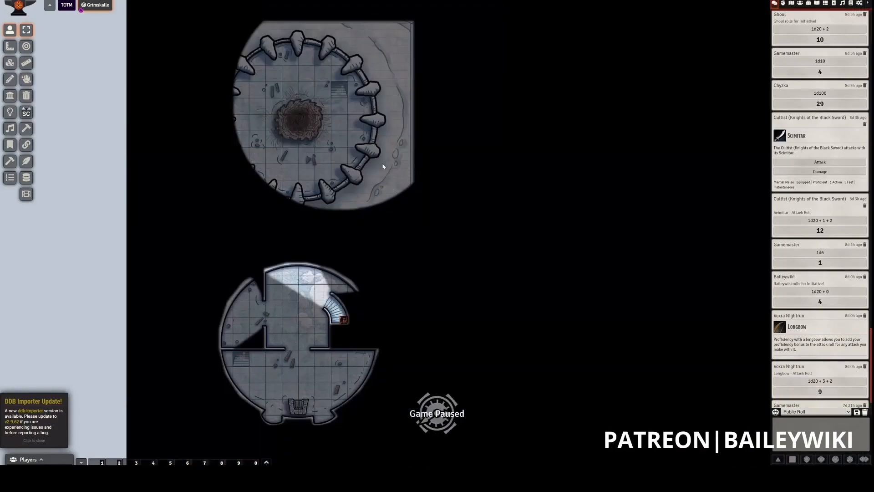
# - Walk the token off the curved stairs and around the Palace Level's north room
pyautogui.press('Up')
pyautogui.press('Left')
pyautogui.press('Up')
pyautogui.press('Left')
pyautogui.press('Left')
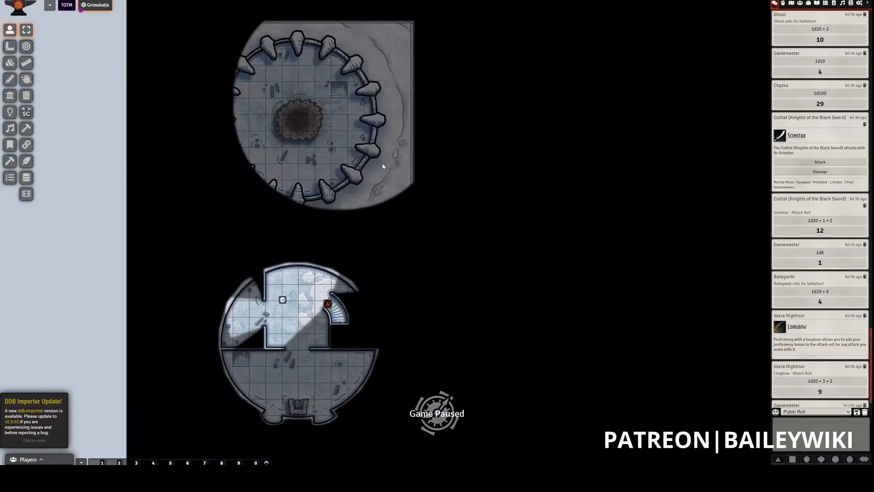
pyautogui.press('Down')
pyautogui.press('Down')
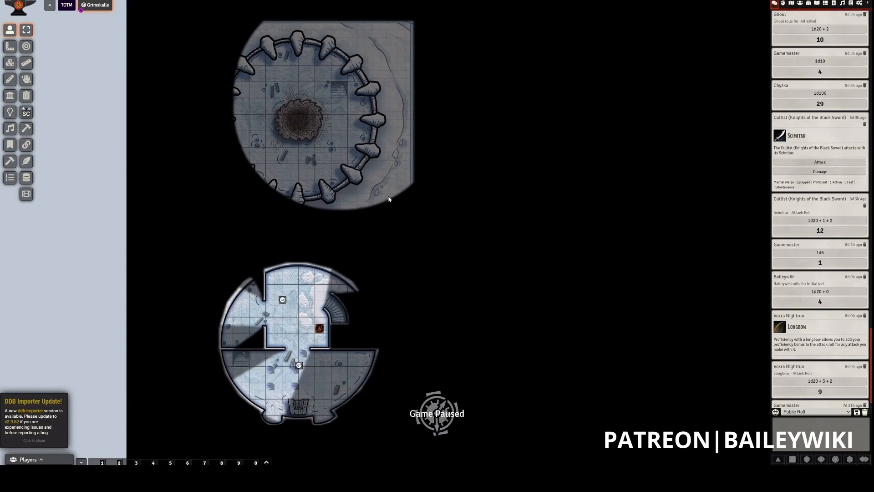
pyautogui.press('Left')
pyautogui.press('Up')
pyautogui.press('Up')
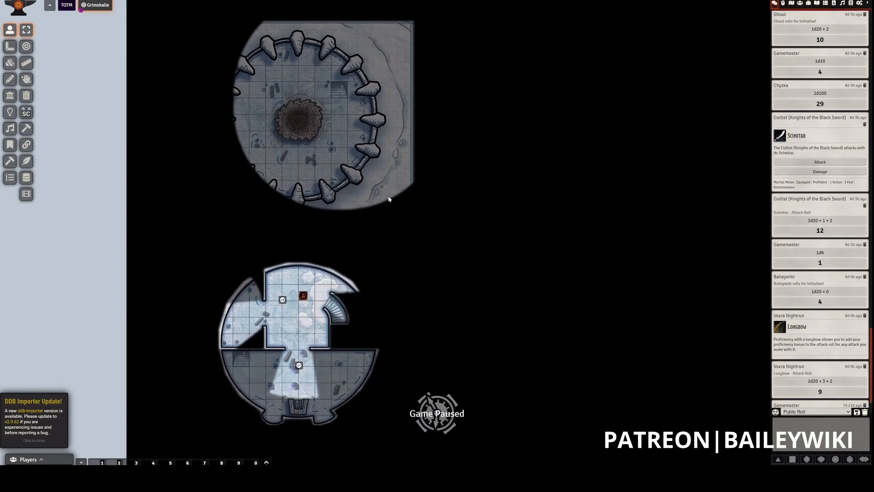
pyautogui.press('Down')
pyautogui.press('Down')
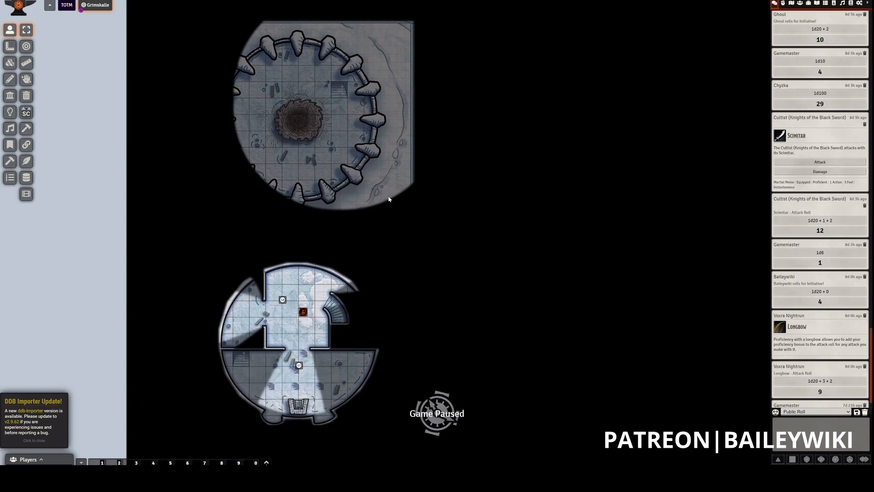
# - Return the token to the Palace Level's curved stairs and take it up to the Battlement Level
pyautogui.press('Up')
pyautogui.press('Right')
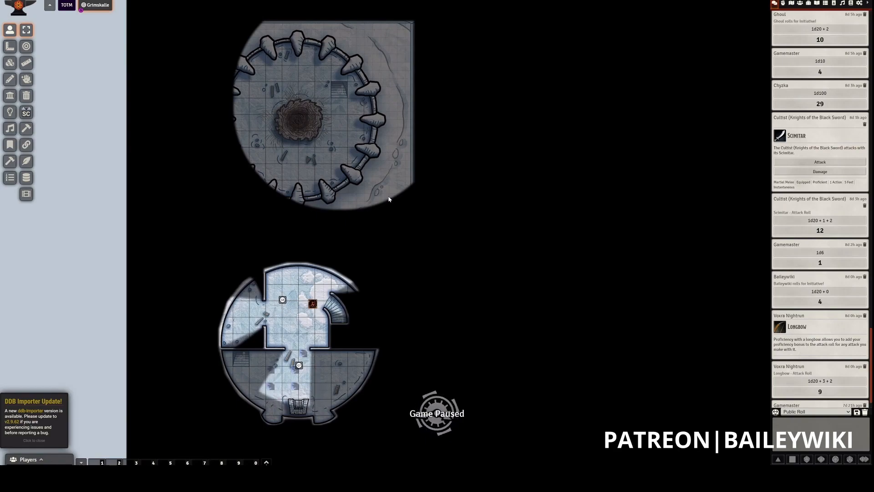
pyautogui.press('Right')
pyautogui.press('Right')
pyautogui.press('Down')
pyautogui.press('Right')
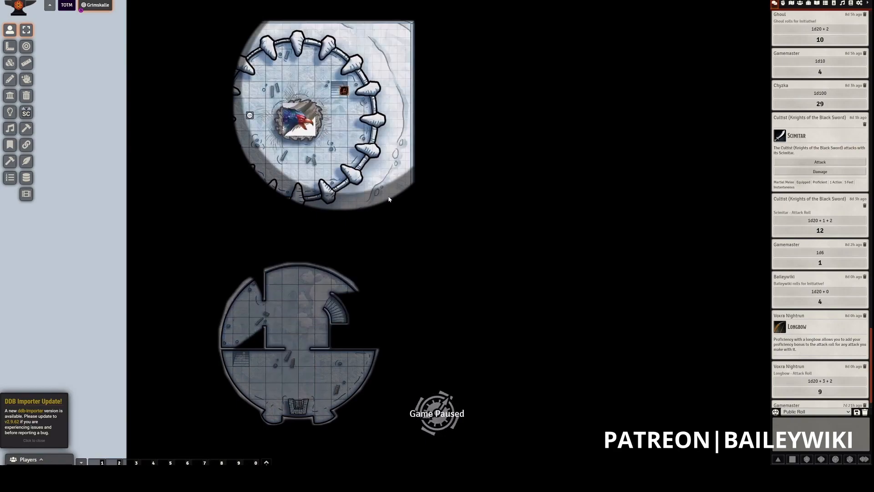
# - Walk the token away from the Battlement Level's stairs, south and then west past the central pit
pyautogui.press('Down')
pyautogui.press('Down')
pyautogui.press('Down')
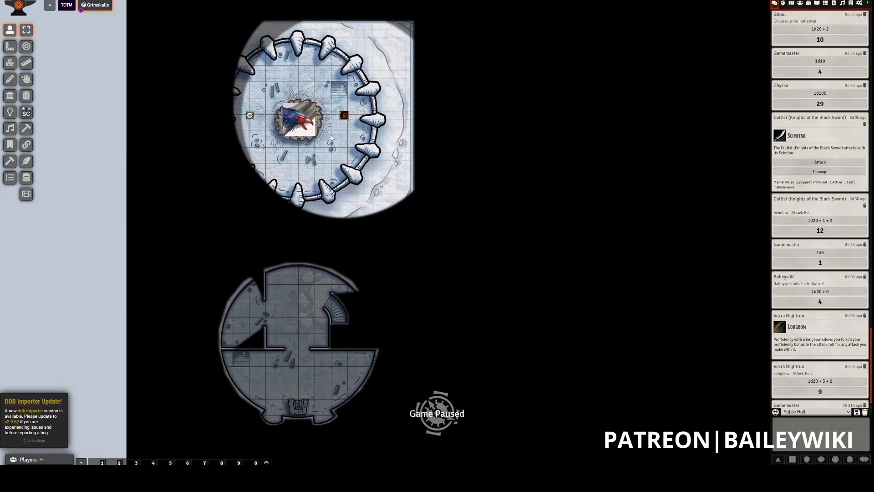
pyautogui.press('Down')
pyautogui.press('Down')
pyautogui.press('Down')
pyautogui.press('Down')
pyautogui.press('Down')
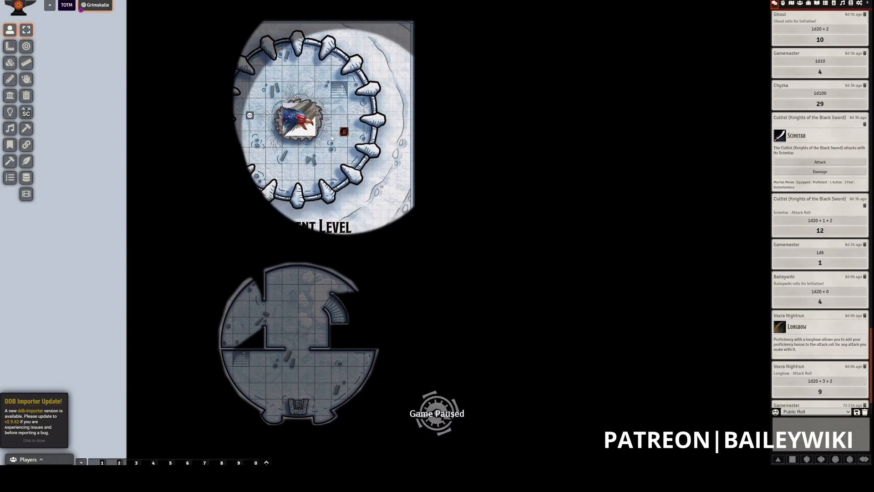
pyautogui.press('Left')
pyautogui.press('Left')
pyautogui.press('Left')
pyautogui.press('Left')
pyautogui.press('Left')
pyautogui.press('Left')
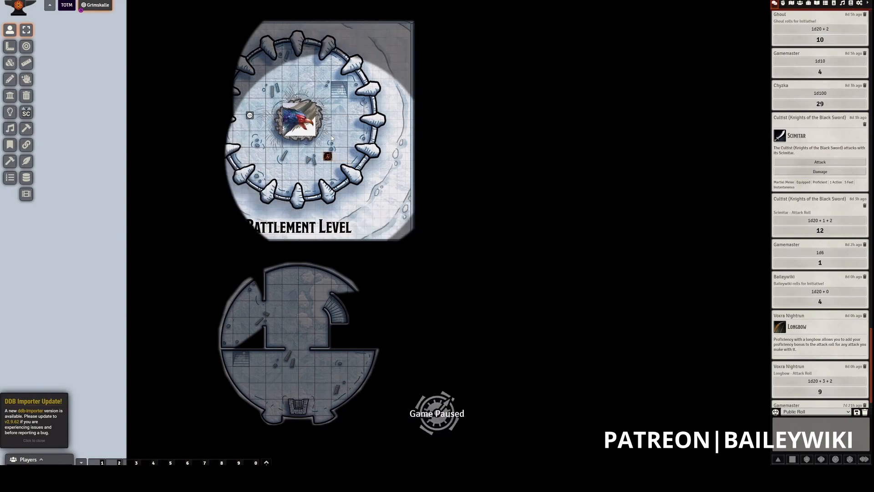